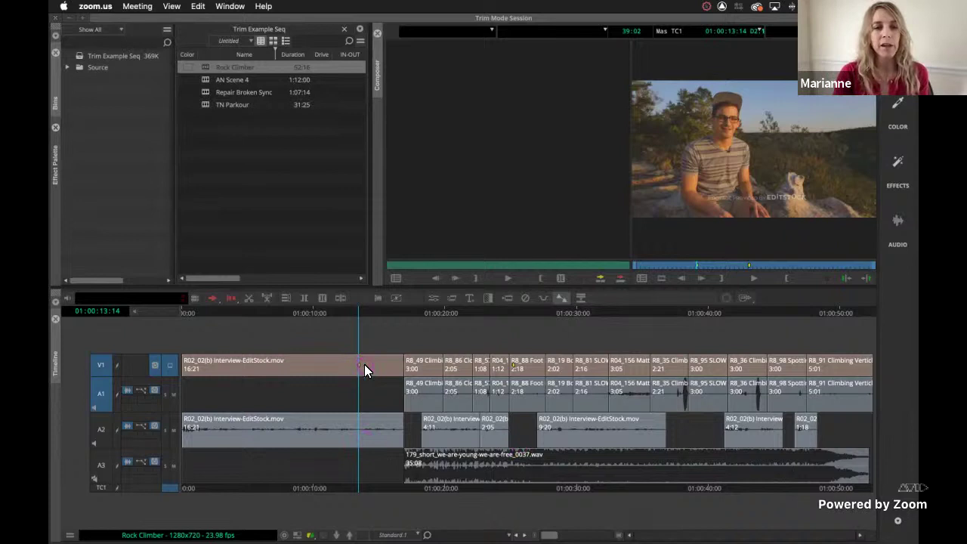
Step: Load the AN Scene 4 and TN Parkour sequences for a brief look, ending back on the Rock Climber sequence
{"action": "left_click", "coordinate": [459, 370]}
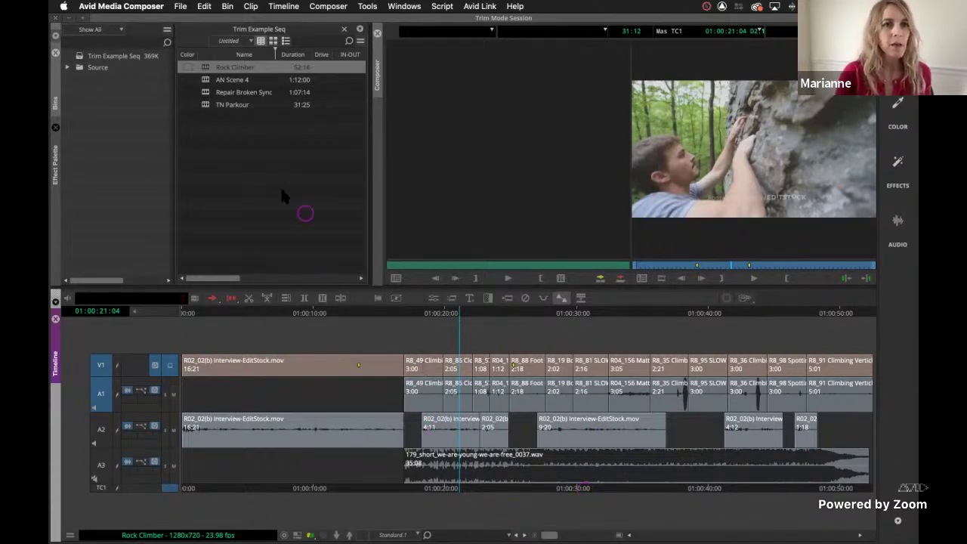
{"action": "double_click", "coordinate": [205, 80]}
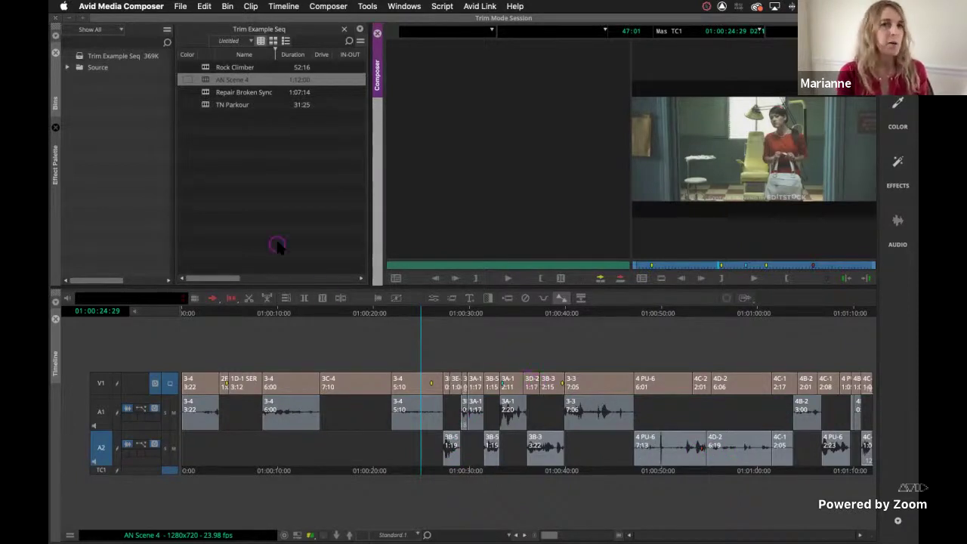
{"action": "left_click", "coordinate": [203, 106]}
{"action": "double_click", "coordinate": [203, 106]}
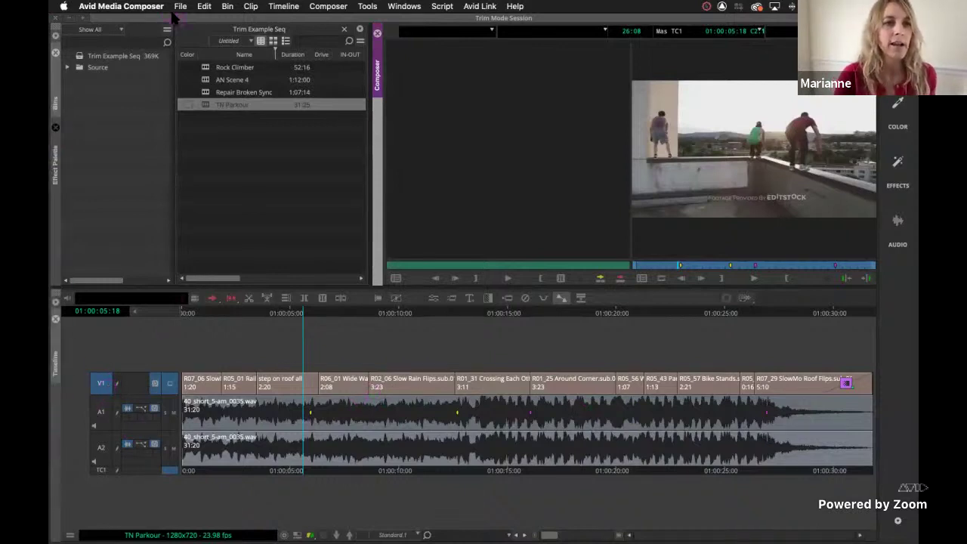
{"action": "double_click", "coordinate": [210, 68]}
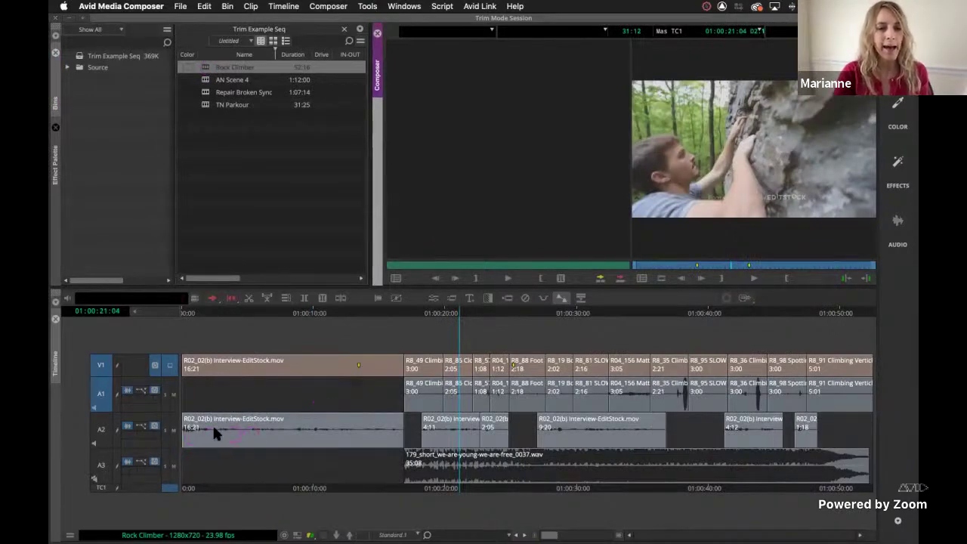
Step: Play the Rock Climber sequence full screen from its start, then return to the editing layout
{"action": "key", "text": "Home"}
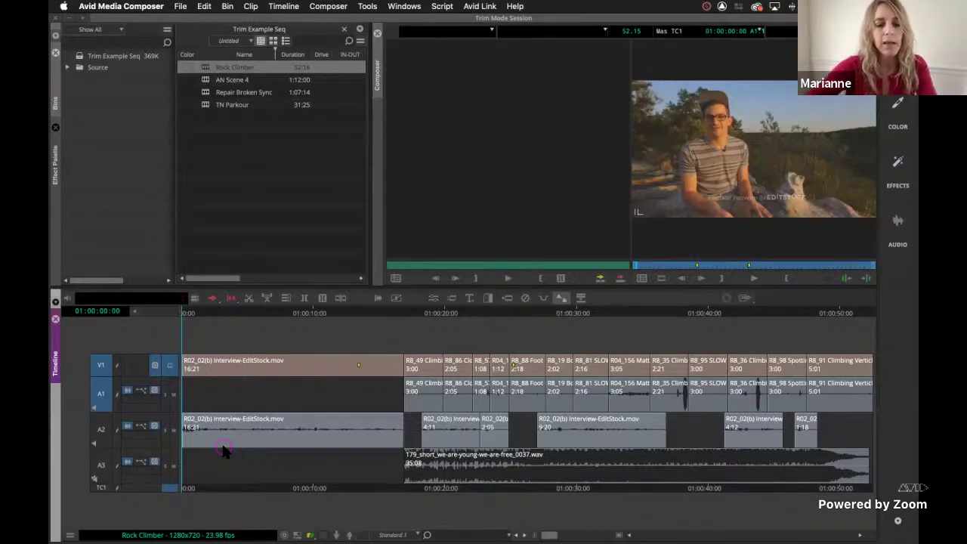
{"action": "key", "text": "ctrl+shift+super+f"}
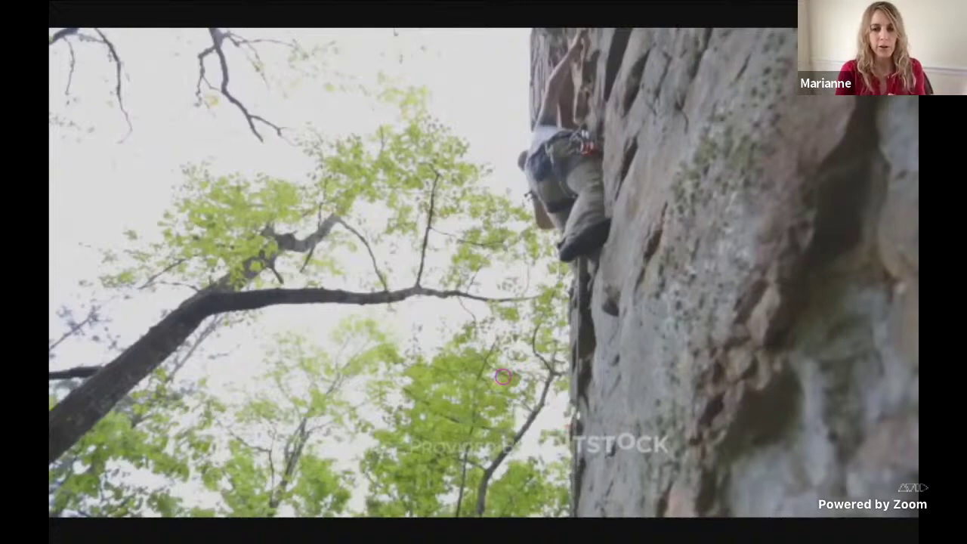
{"action": "left_click", "coordinate": [441, 262]}
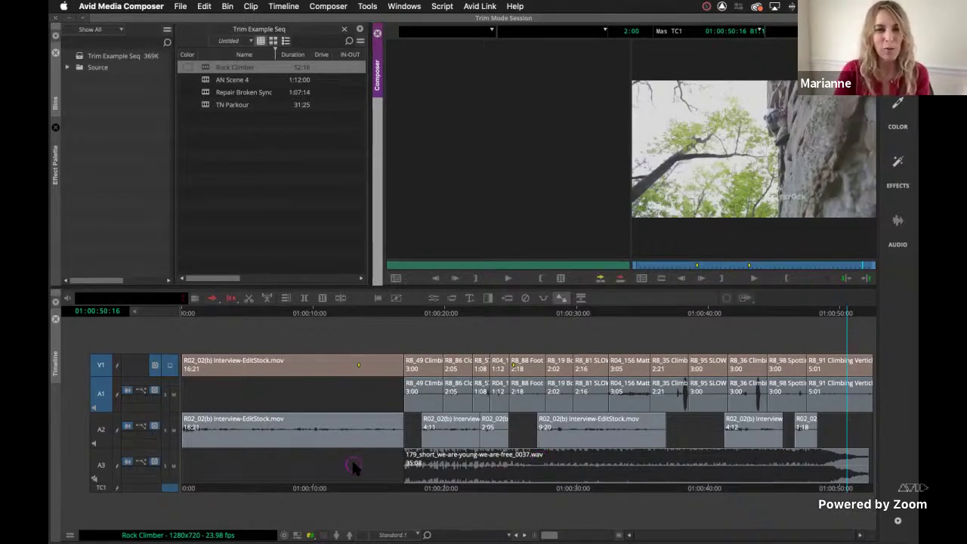
Step: Restrict the timeline's trim type to ripple trim, with the playhead parked near the end of the opening interview clip
{"action": "left_click", "coordinate": [373, 310]}
{"action": "left_click_drag", "start_coordinate": [373, 310], "coordinate": [354, 309]}
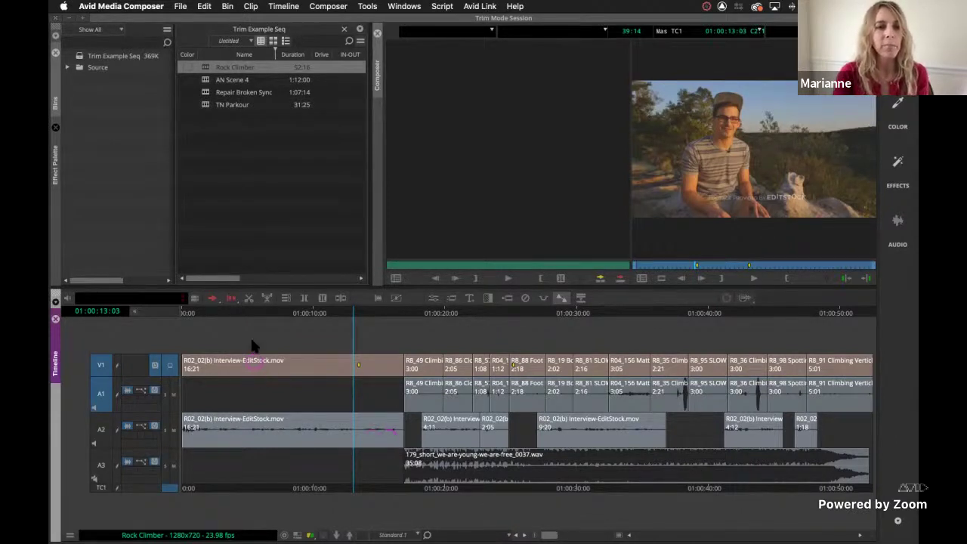
{"action": "right_click", "coordinate": [233, 300]}
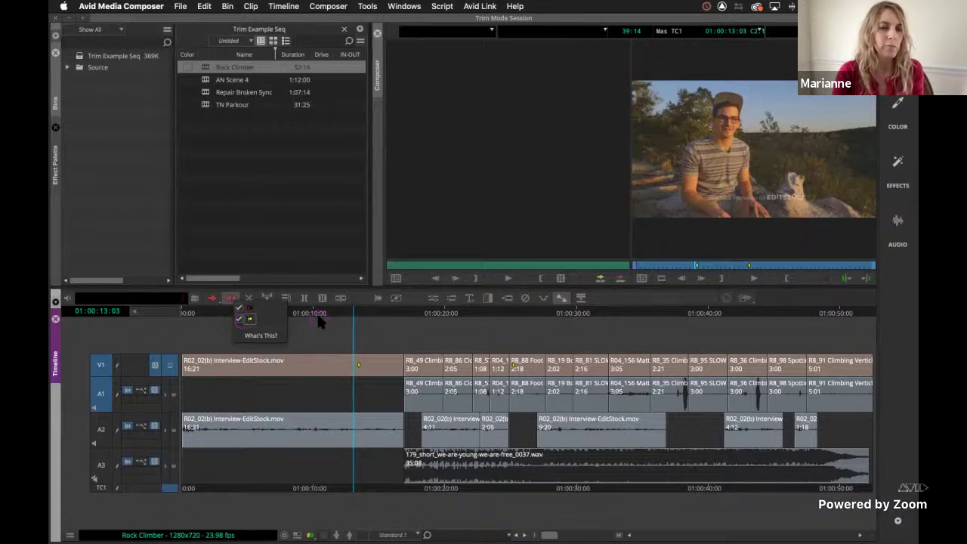
{"action": "left_click", "coordinate": [373, 312]}
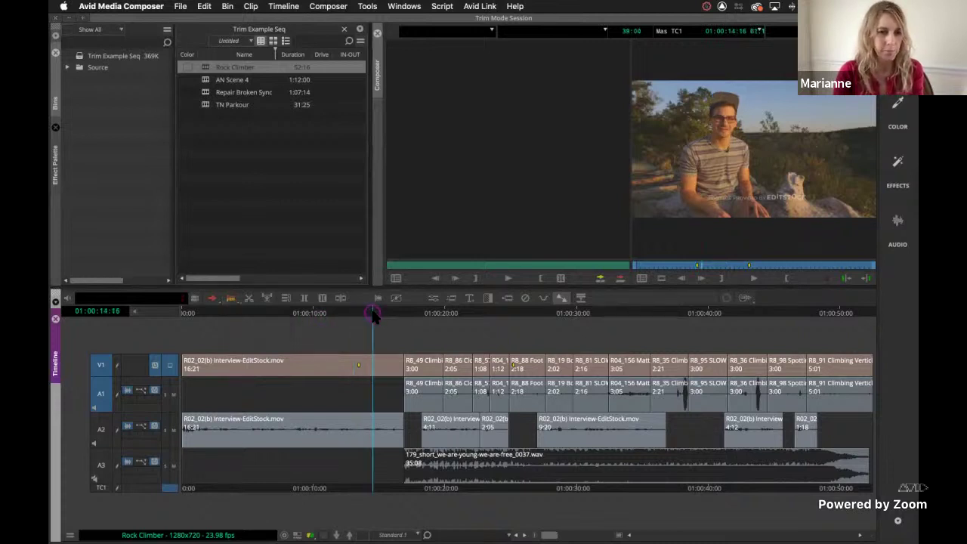
{"action": "left_click", "coordinate": [230, 298]}
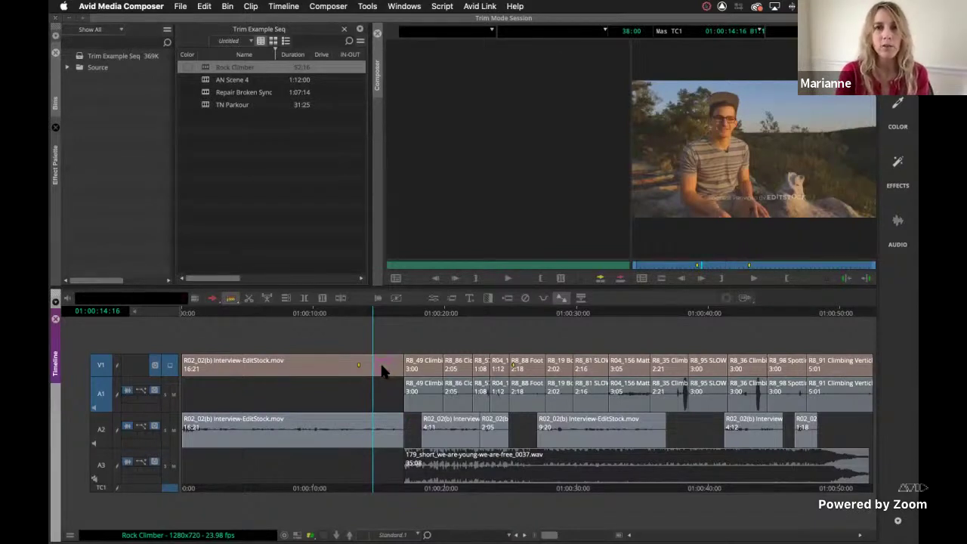
Step: Play the Rock Climber sequence from the end of the opening interview clip into the first climbing shot
{"action": "left_click", "coordinate": [354, 380]}
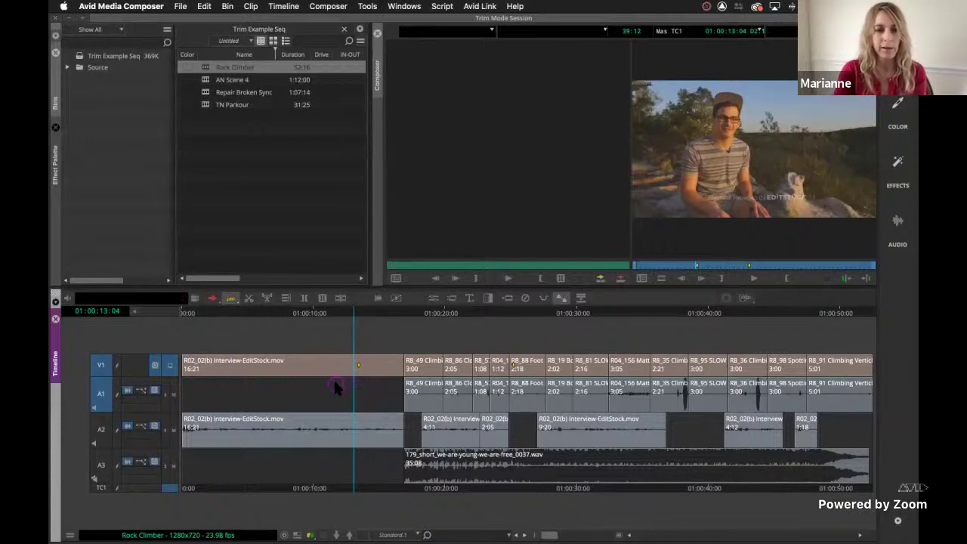
{"action": "left_click", "coordinate": [336, 385]}
{"action": "key", "text": "space"}
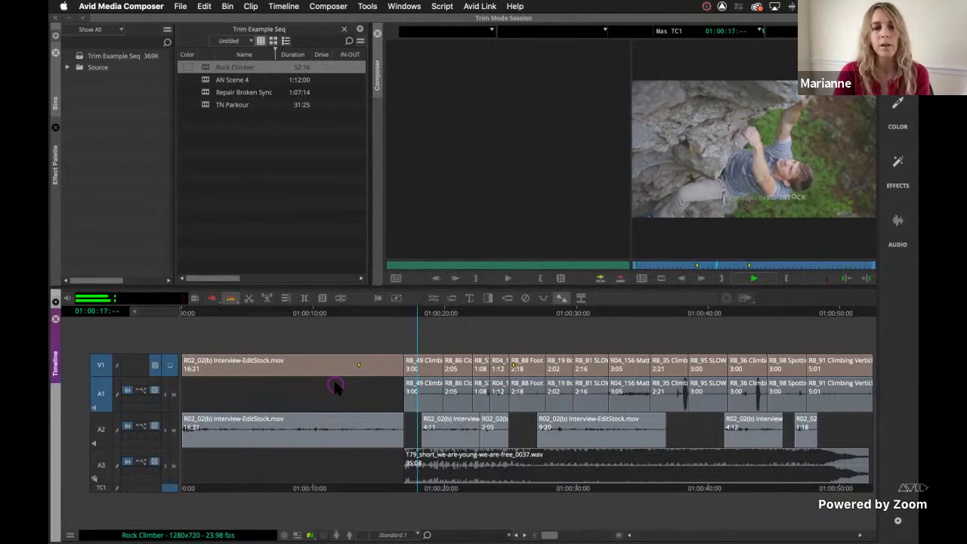
{"action": "key", "text": "space"}
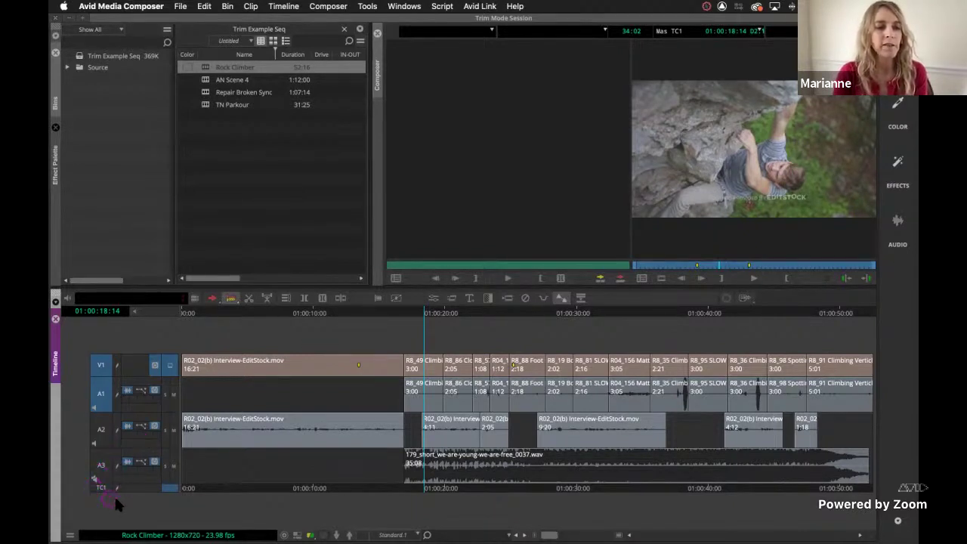
Step: Turn on sync lock for all tracks of the sequence, including video, audio and timecode
{"action": "left_click", "coordinate": [106, 473]}
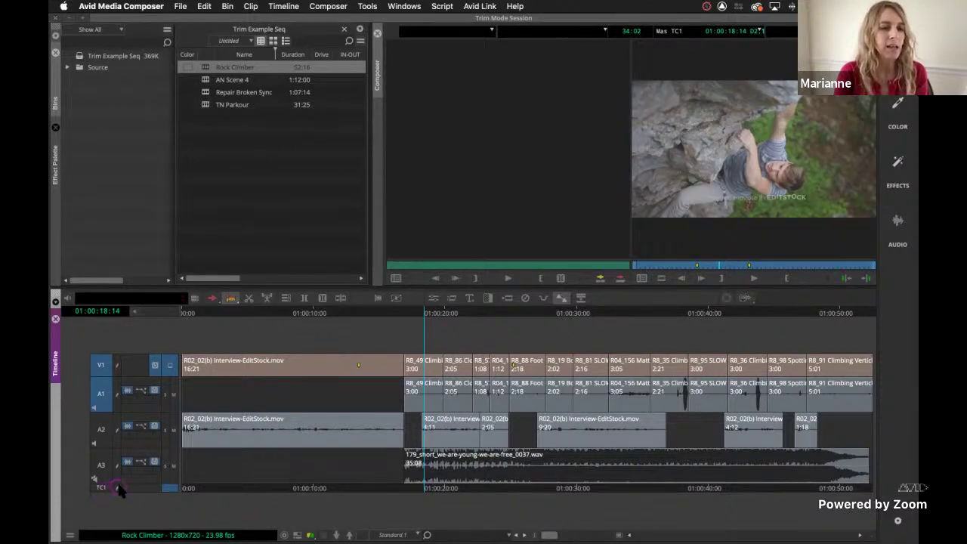
{"action": "key", "text": "super+a"}
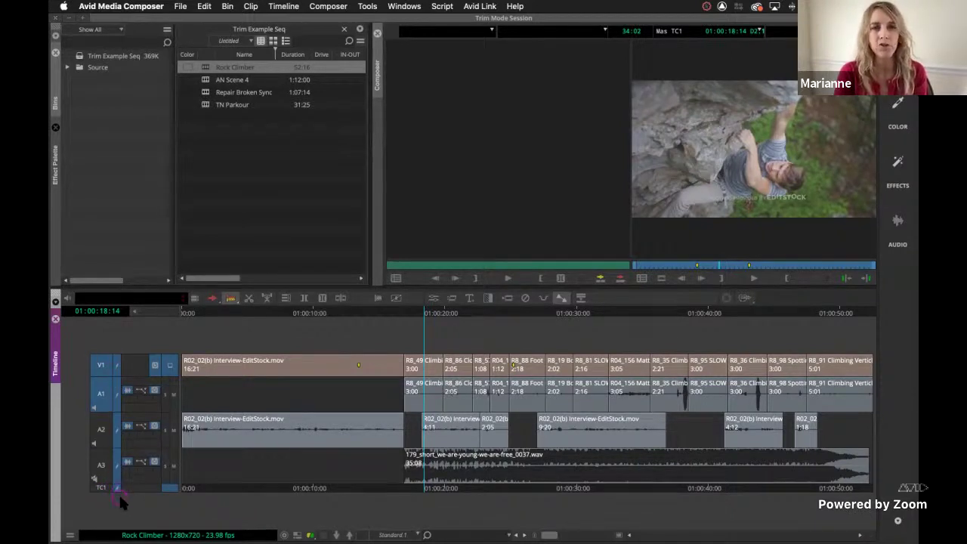
{"action": "left_click", "coordinate": [115, 468]}
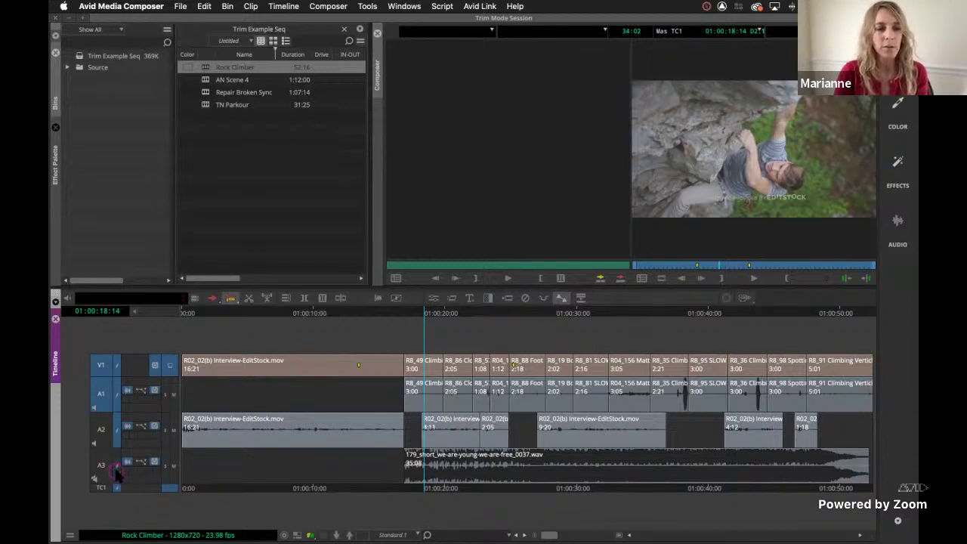
{"action": "left_click", "coordinate": [115, 468]}
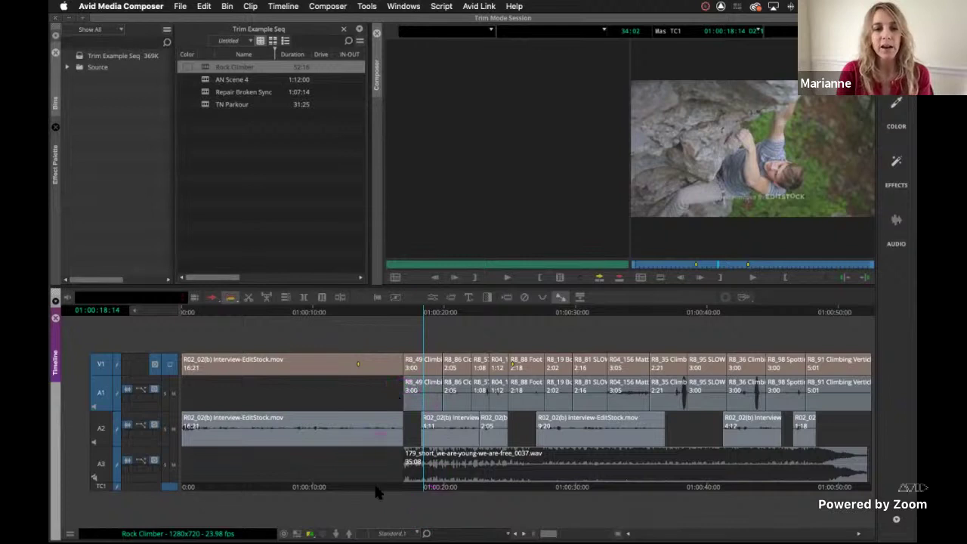
Step: Enter ripple trim on the tail of the opening V1 interview clip at its cut with the R8_49 Climbing clip
{"action": "left_click", "coordinate": [386, 313]}
{"action": "mouse_move", "coordinate": [383, 316]}
{"action": "left_mouse_down"}
{"action": "mouse_move", "coordinate": [417, 319]}
{"action": "mouse_move", "coordinate": [391, 317]}
{"action": "left_mouse_up"}
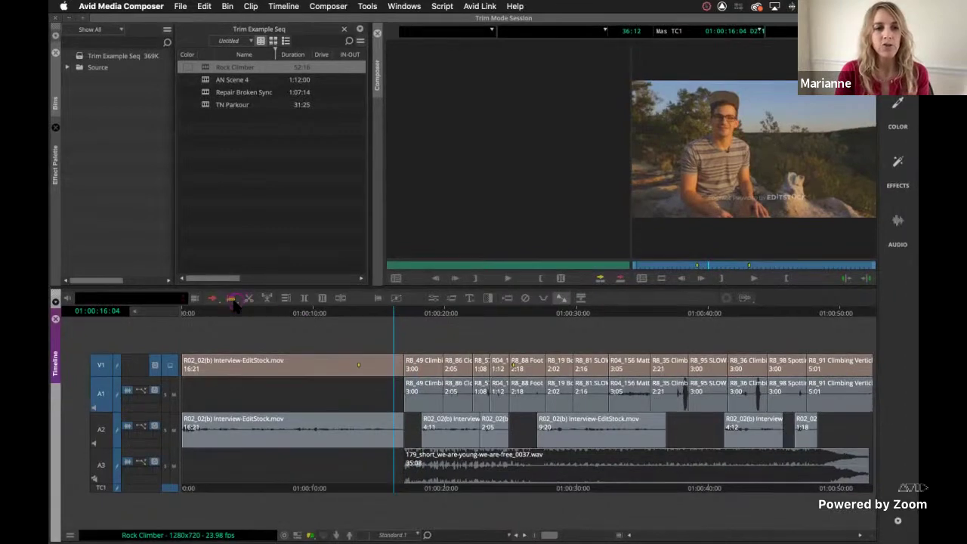
{"action": "left_click", "coordinate": [399, 368]}
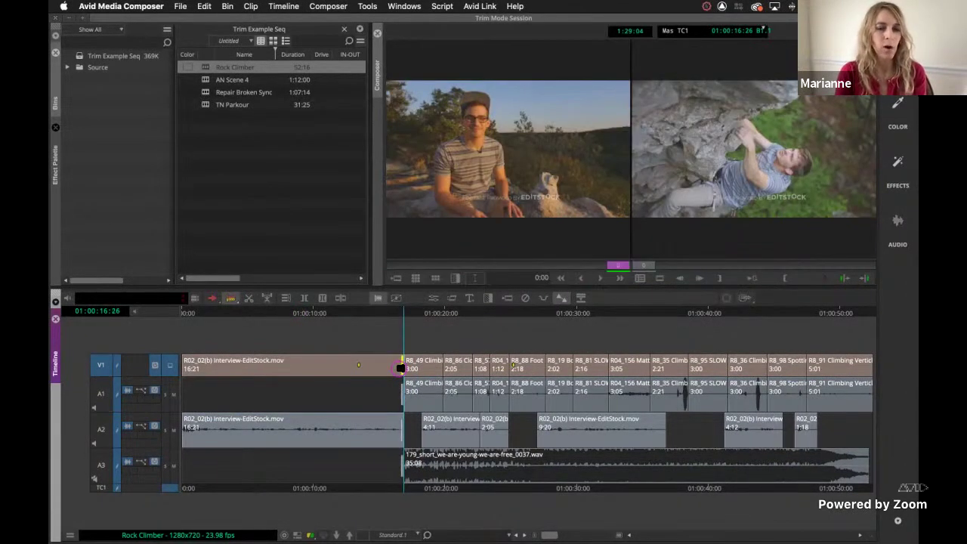
{"action": "left_click", "coordinate": [401, 369]}
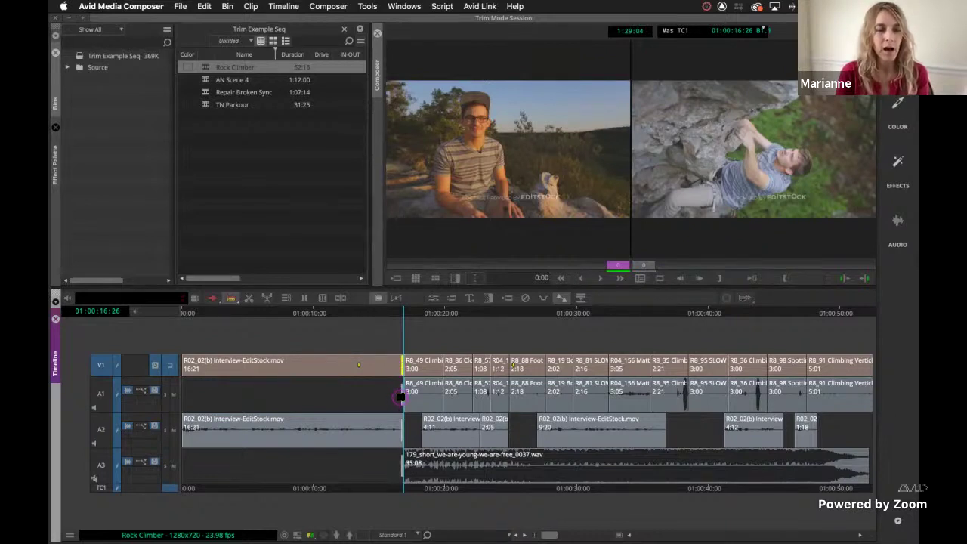
{"action": "left_click", "coordinate": [285, 298]}
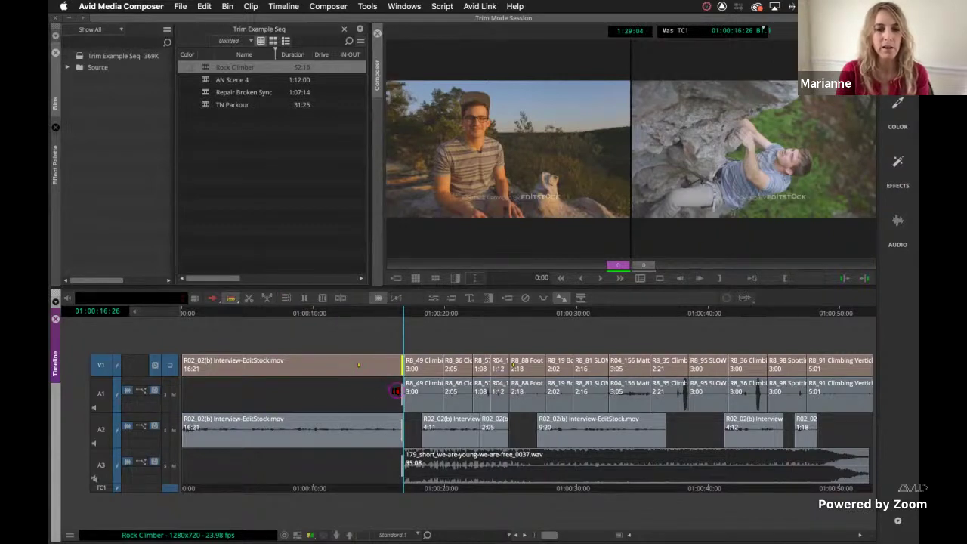
{"action": "left_click", "coordinate": [286, 299]}
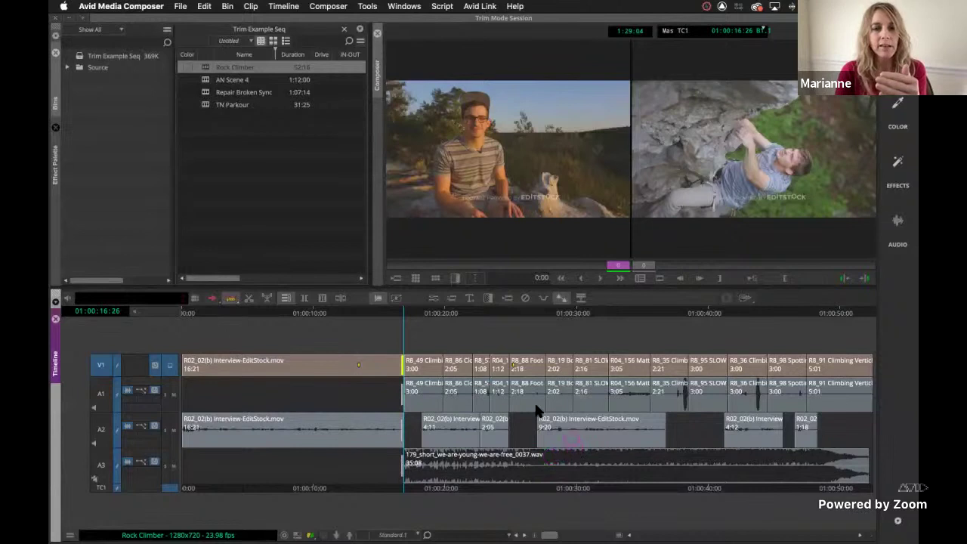
{"action": "left_click", "coordinate": [277, 463]}
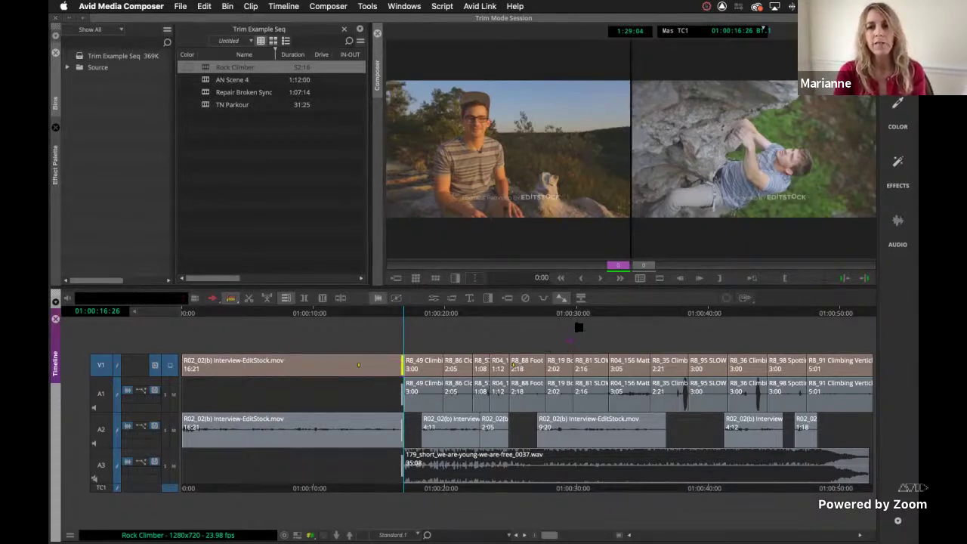
Step: Switch between the cut's trim sides, ripple-trim the interview clip's tail to a length of 13:14, and loop-play the transition
{"action": "left_click", "coordinate": [759, 161]}
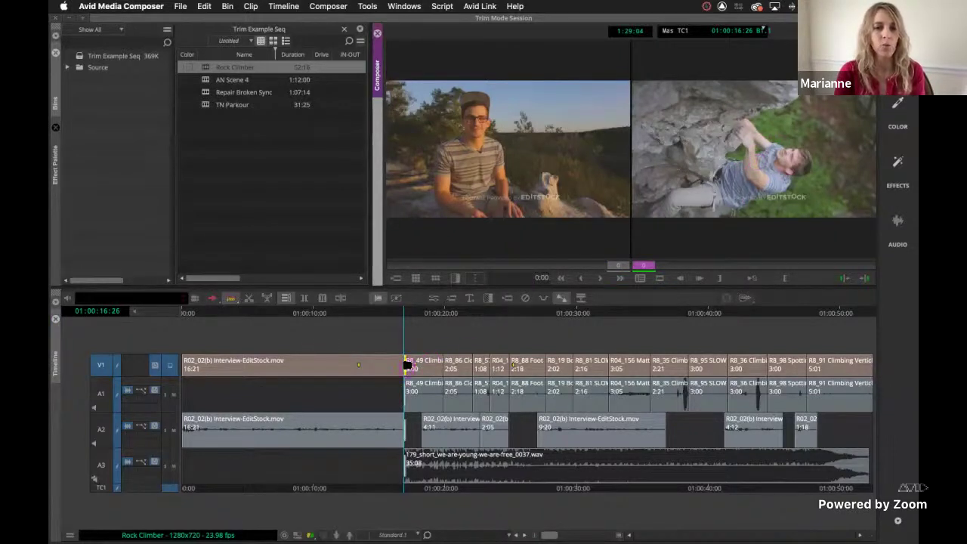
{"action": "left_click", "coordinate": [521, 133]}
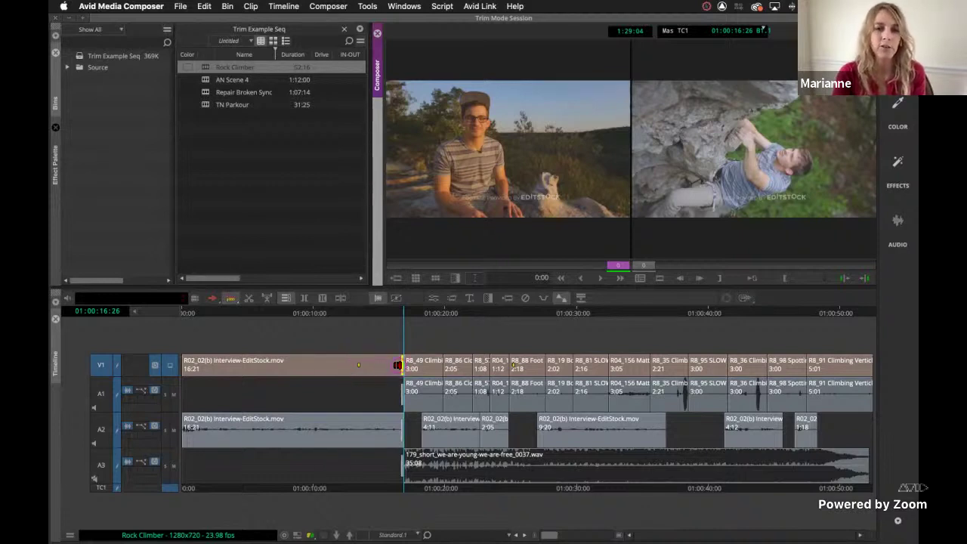
{"action": "left_click_drag", "start_coordinate": [402, 366], "coordinate": [358, 378]}
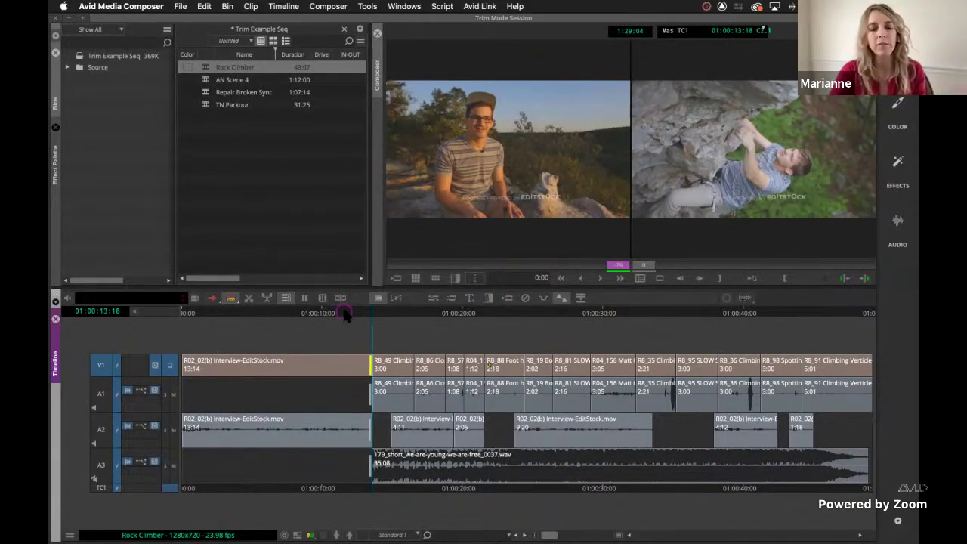
{"action": "key", "text": "space"}
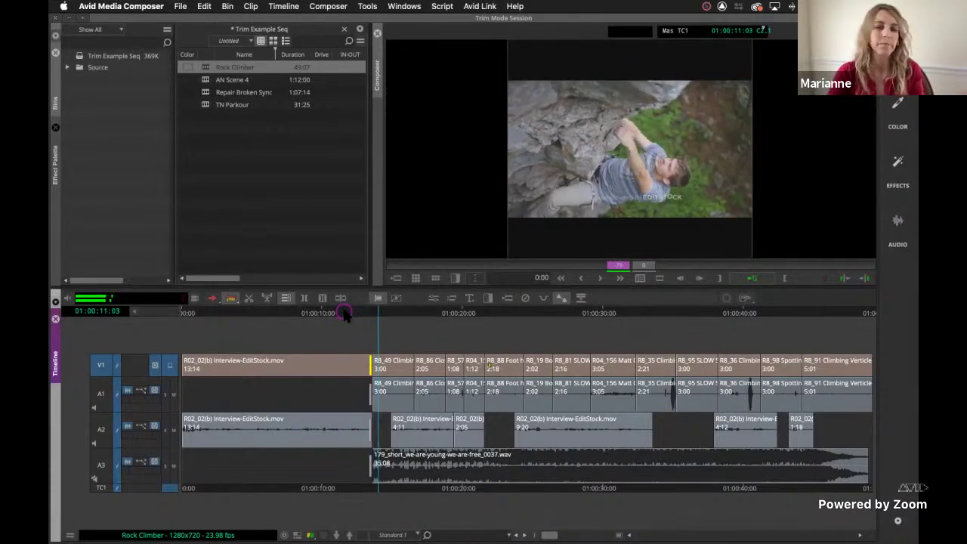
{"action": "key", "text": "space"}
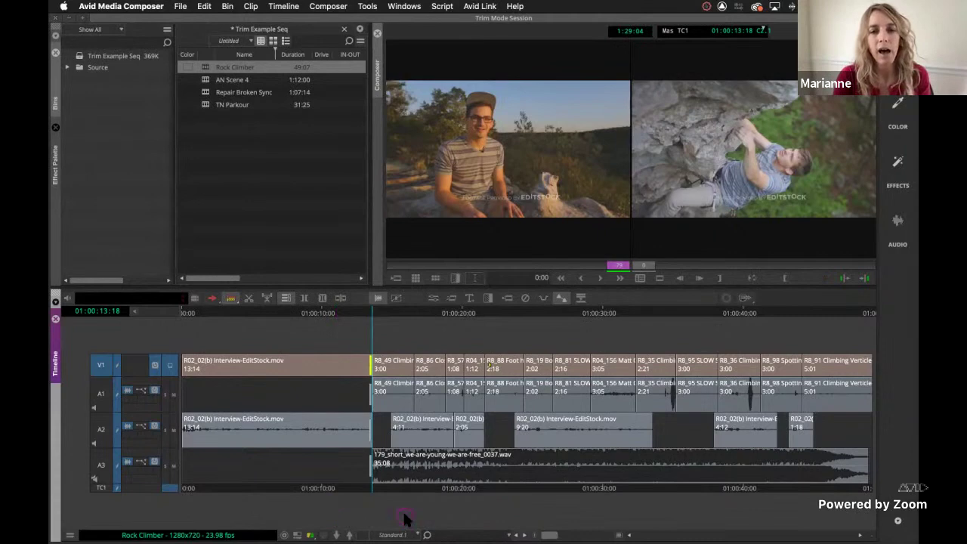
Step: Leave trim mode and play the sequence from 01:00:21:05 across the R8_88 Foot holds clip
{"action": "left_click", "coordinate": [479, 312]}
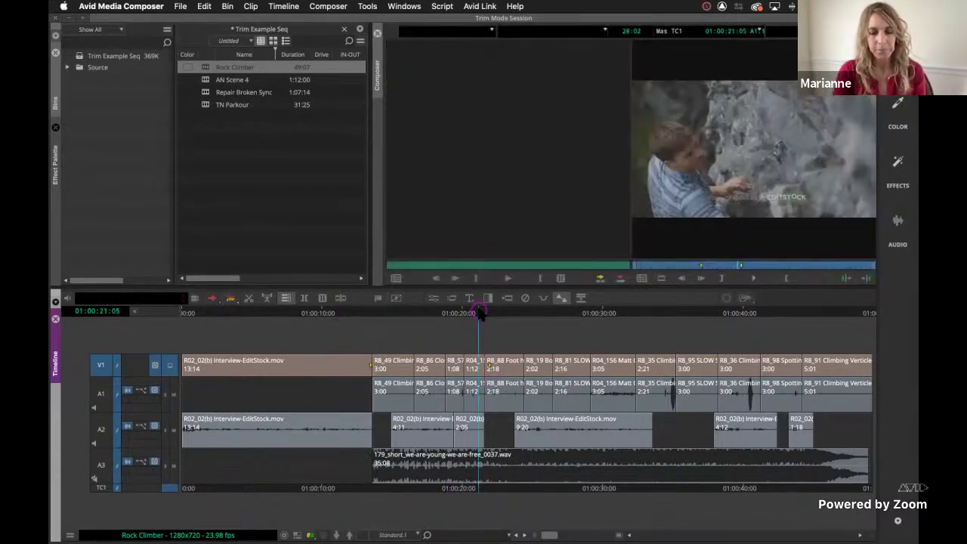
{"action": "key", "text": "space"}
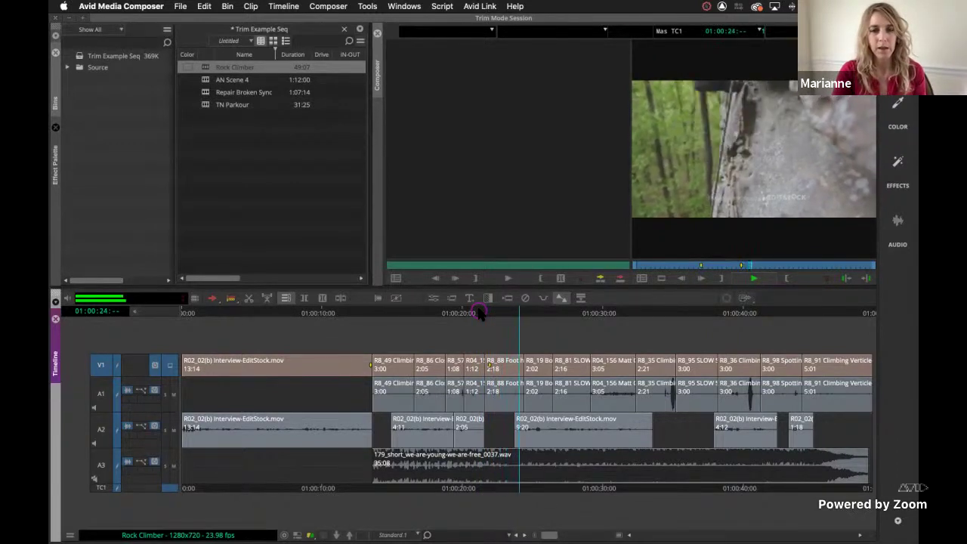
{"action": "key", "text": "space"}
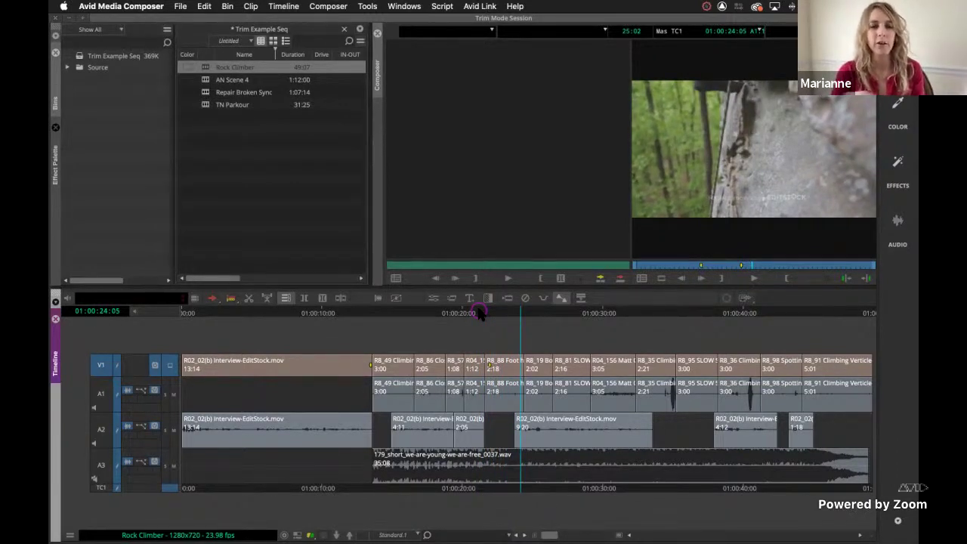
Step: Park the playhead on the marker in the R8_88 Foot holds clip and read its note
{"action": "left_click", "coordinate": [488, 312]}
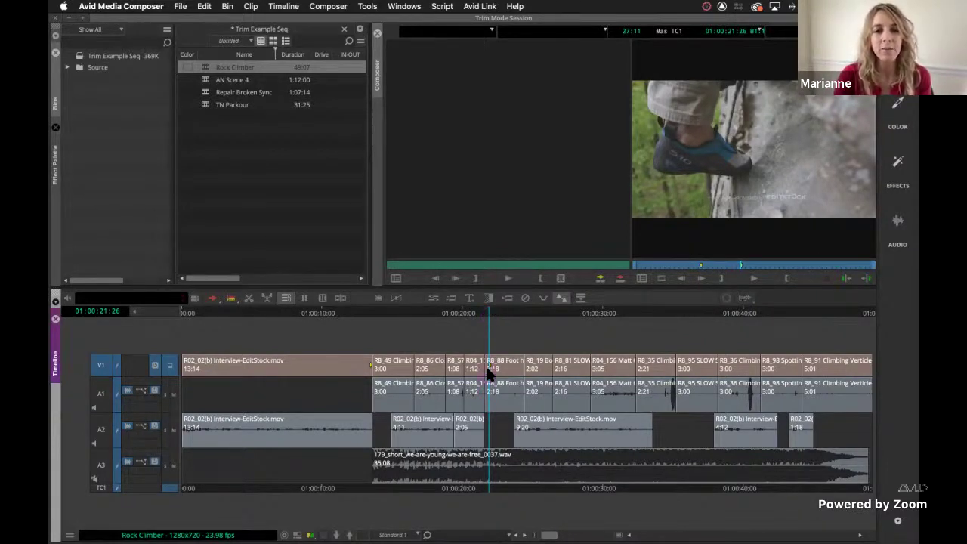
{"action": "left_click_drag", "start_coordinate": [487, 366], "coordinate": [488, 366]}
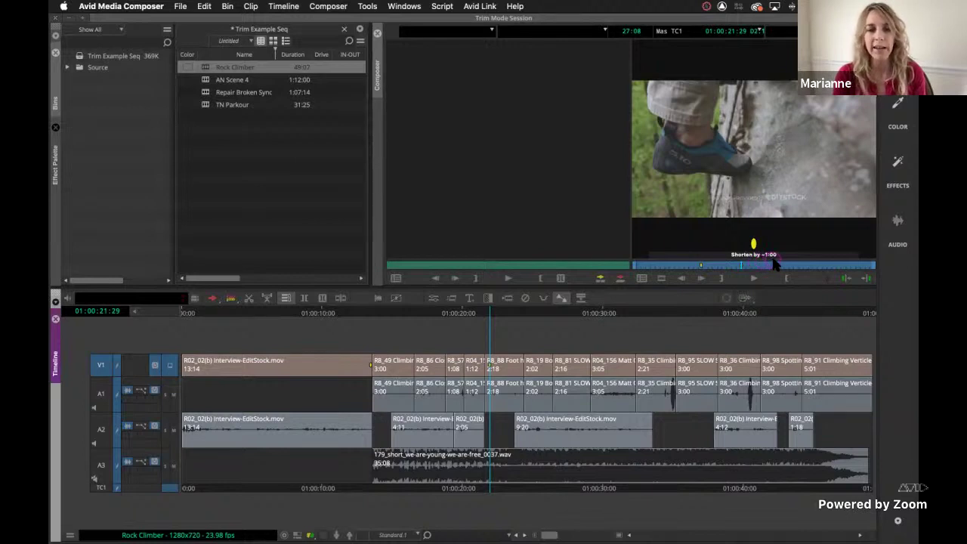
{"action": "left_click_drag", "start_coordinate": [549, 534], "coordinate": [585, 534]}
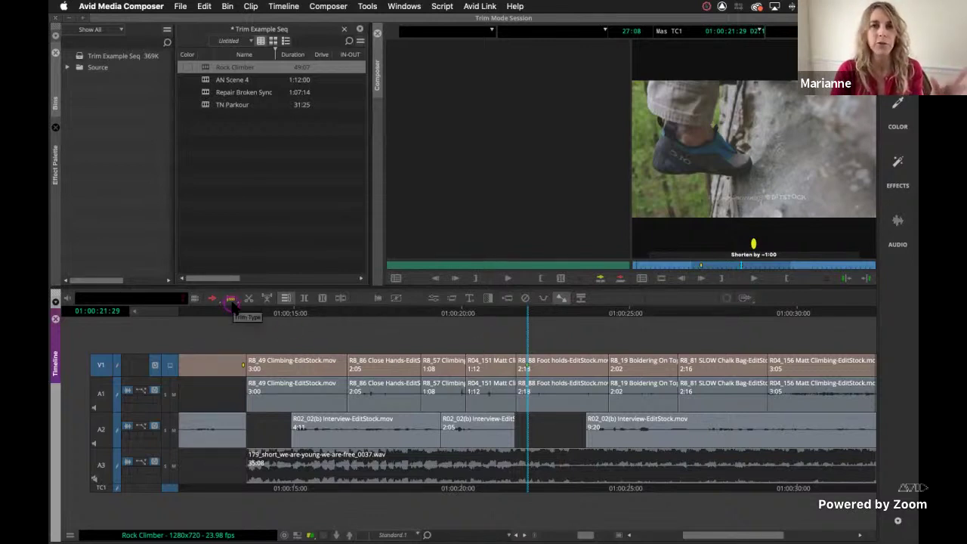
Step: Enter trim mode at the cut between the R04_151 Matt and R8_88 Foot holds clips, selecting only the head of R8_88 on V1 and A1
{"action": "left_click", "coordinate": [507, 341]}
{"action": "left_click", "coordinate": [531, 433]}
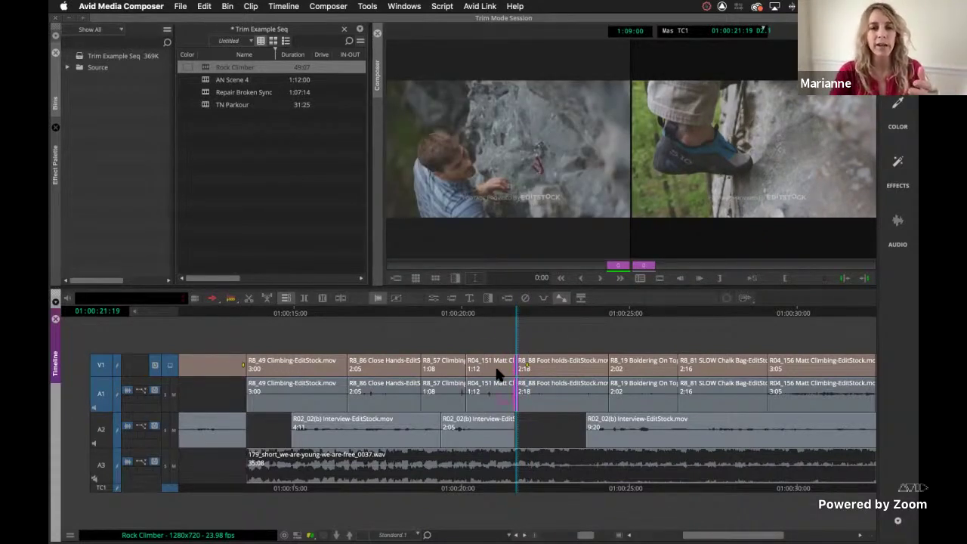
{"action": "mouse_move", "coordinate": [502, 335]}
{"action": "left_mouse_down"}
{"action": "mouse_move", "coordinate": [520, 415]}
{"action": "mouse_move", "coordinate": [531, 424]}
{"action": "left_mouse_up"}
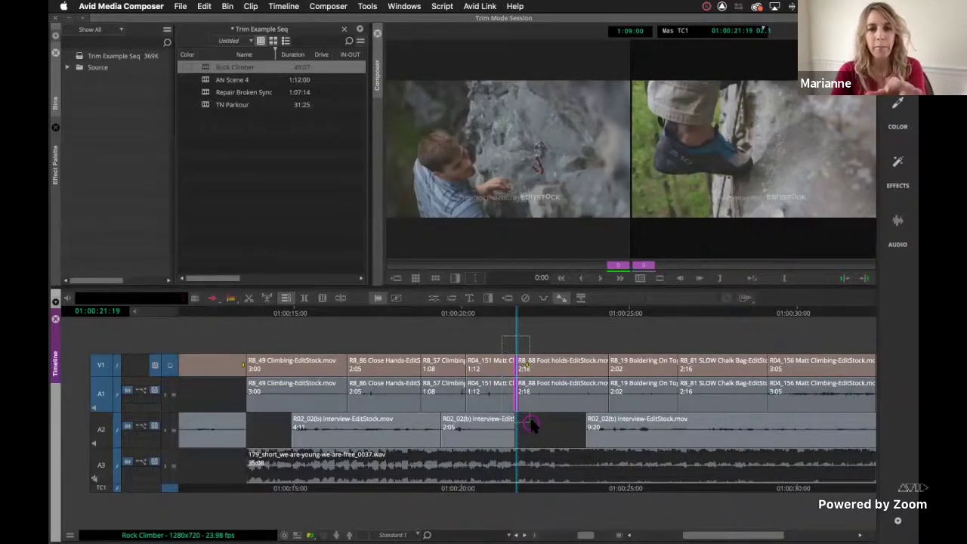
{"action": "left_click_drag", "start_coordinate": [531, 424], "coordinate": [531, 425]}
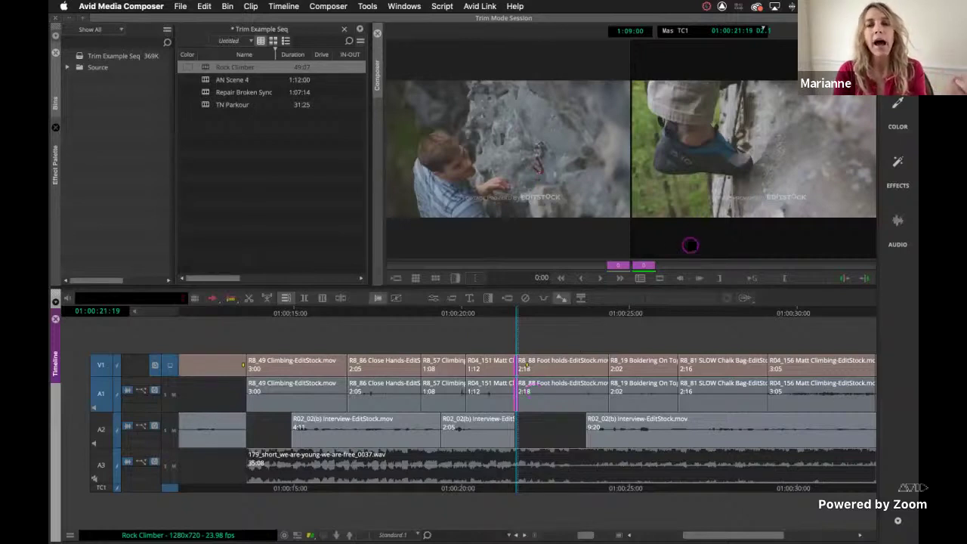
{"action": "left_click", "coordinate": [723, 135]}
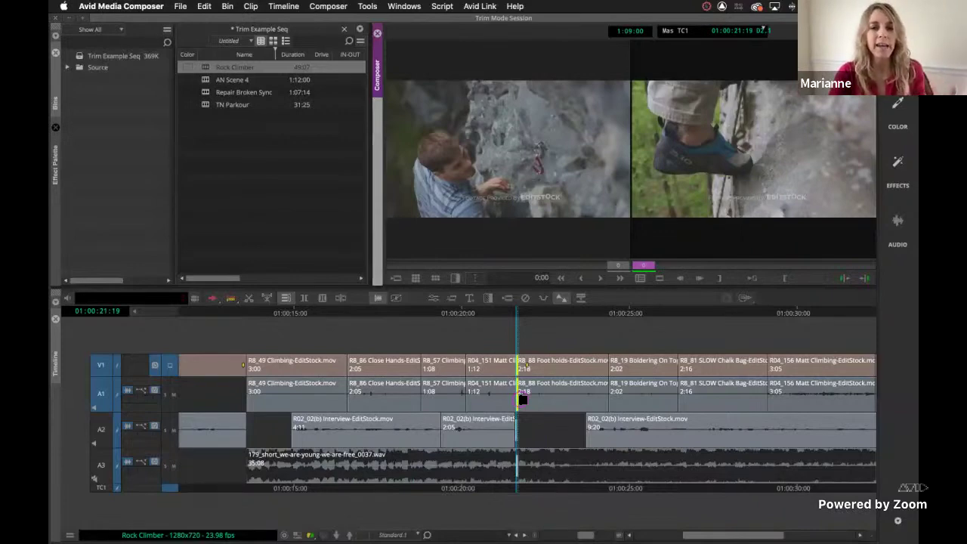
Step: Ripple-trim the head of the R8_88 Foot holds clip to a length of 1:18 and loop-play the transition
{"action": "left_click_drag", "start_coordinate": [521, 398], "coordinate": [555, 405]}
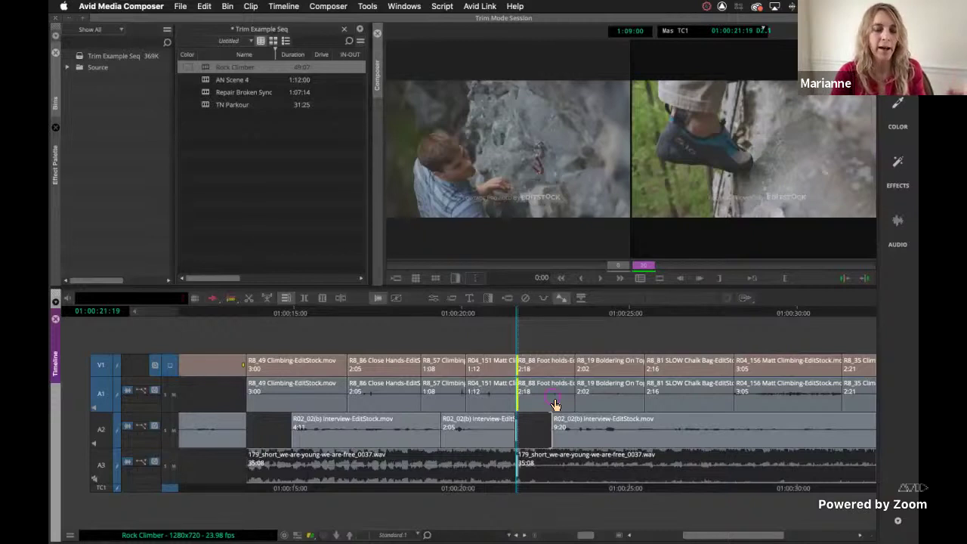
{"action": "left_click_drag", "start_coordinate": [552, 402], "coordinate": [552, 396]}
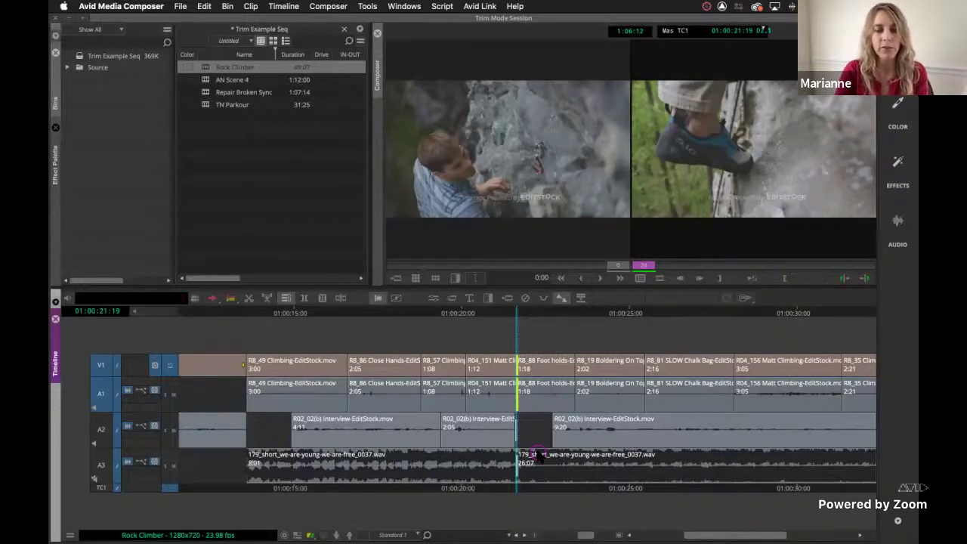
{"action": "key", "text": "space"}
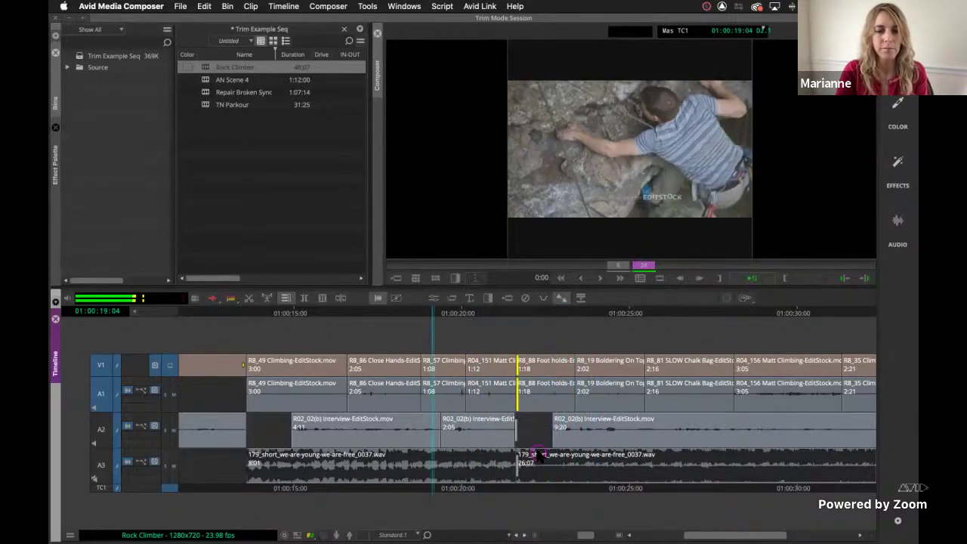
{"action": "key", "text": "space"}
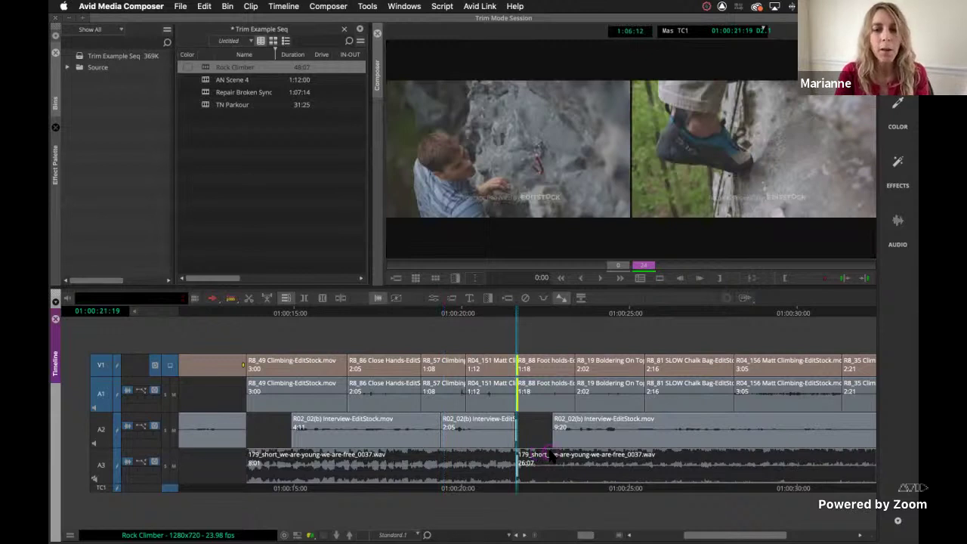
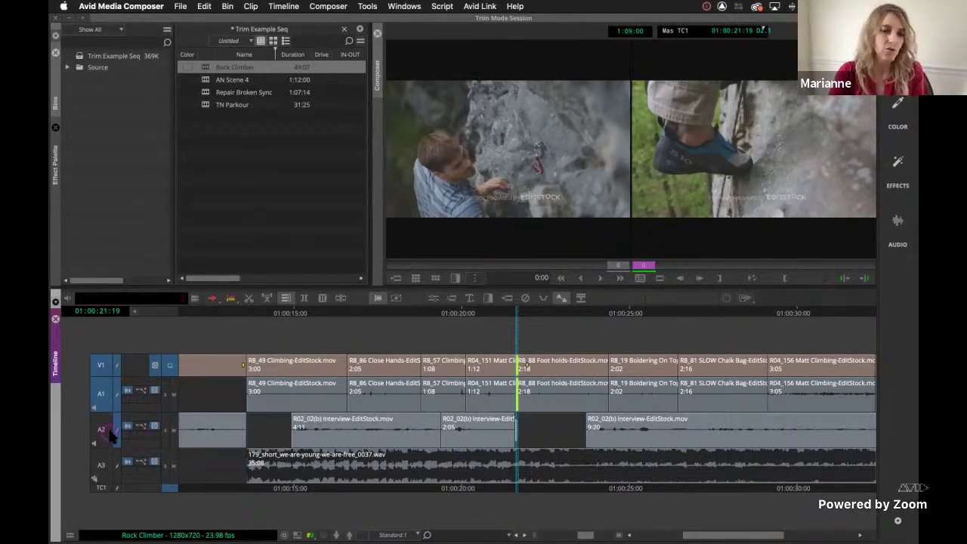
Step: Turn off the sync lock on the A3 music track
{"action": "left_click", "coordinate": [528, 438]}
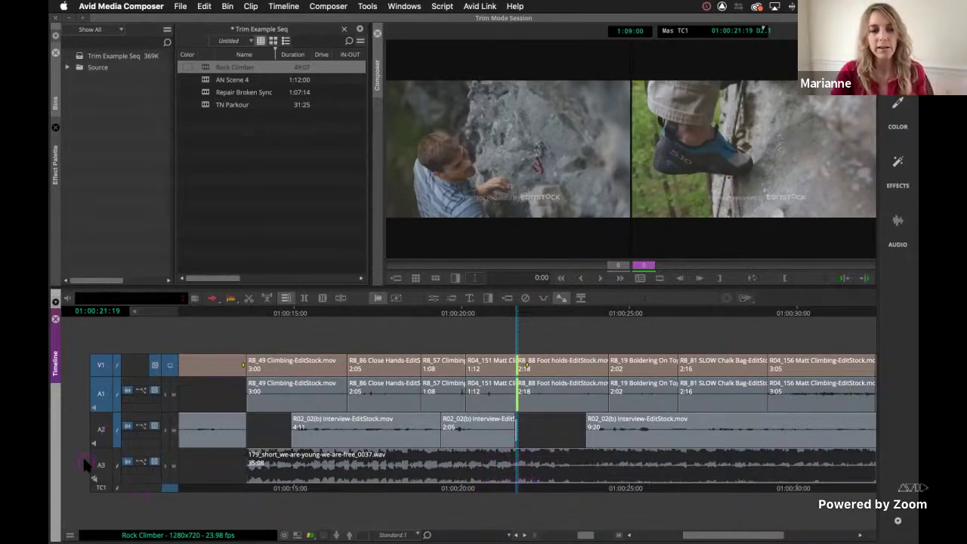
{"action": "left_click", "coordinate": [118, 469]}
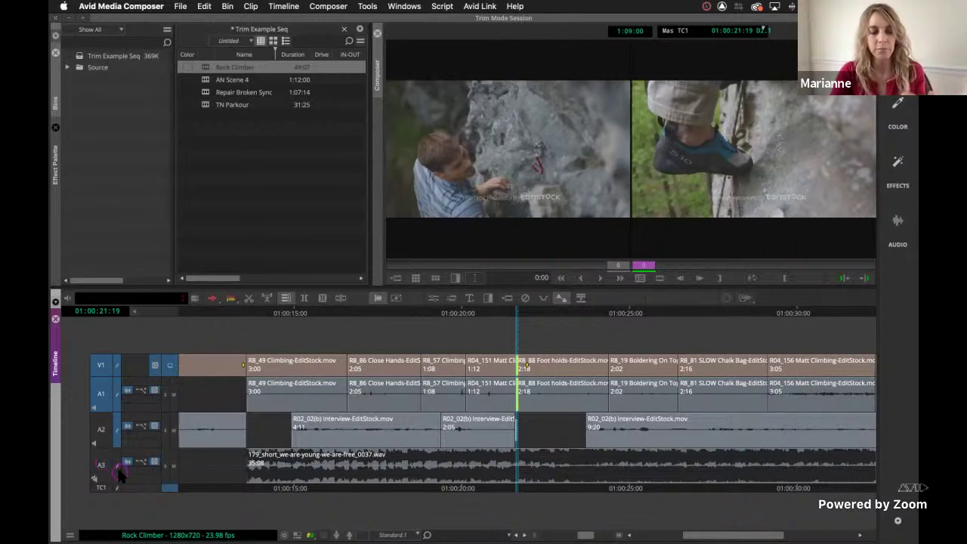
{"action": "left_click", "coordinate": [564, 442]}
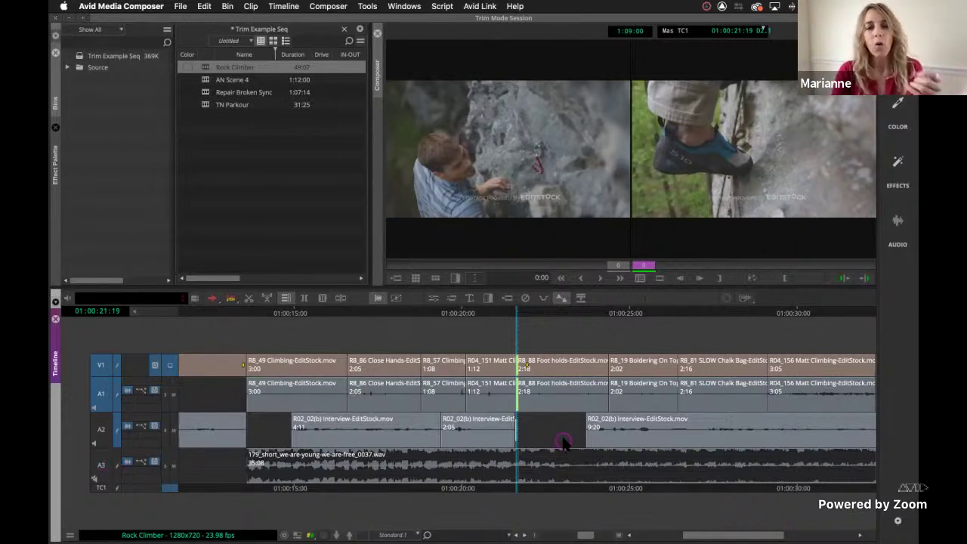
Step: Extend the head of the R8_88 Foot holds clip with a numeric trim of -1:00, giving a clip length of 3:18
{"action": "left_click", "coordinate": [835, 176]}
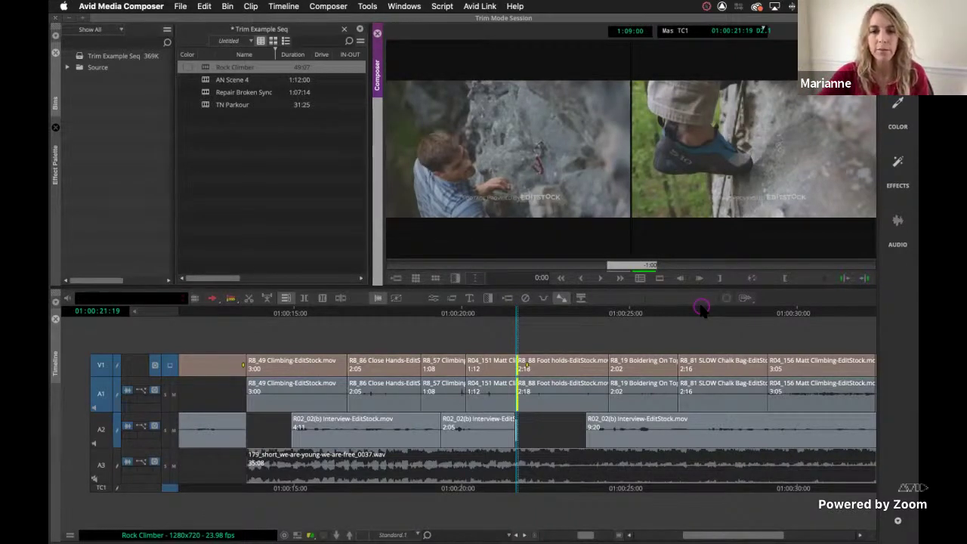
{"action": "key", "text": "k"}
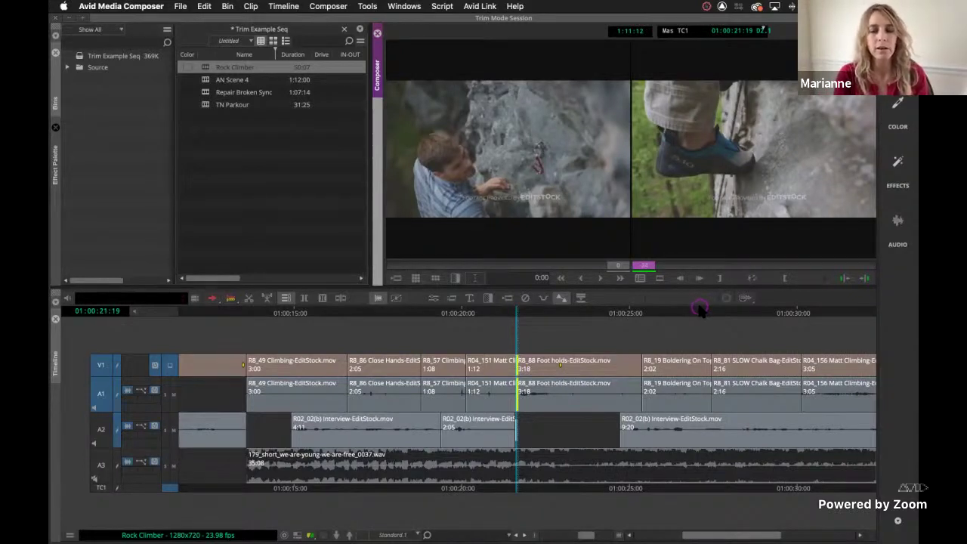
{"action": "left_click", "coordinate": [498, 364]}
{"action": "left_click", "coordinate": [555, 430]}
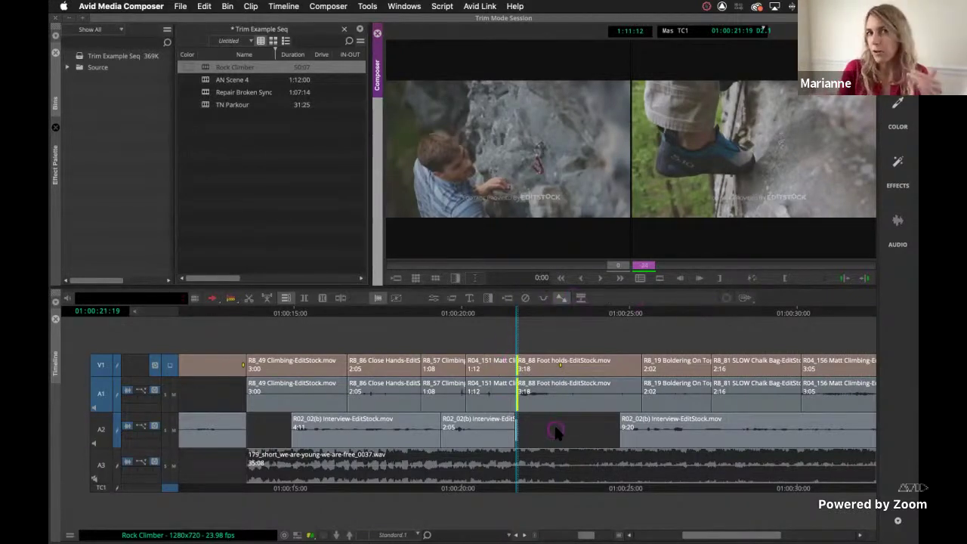
{"action": "left_click", "coordinate": [520, 403]}
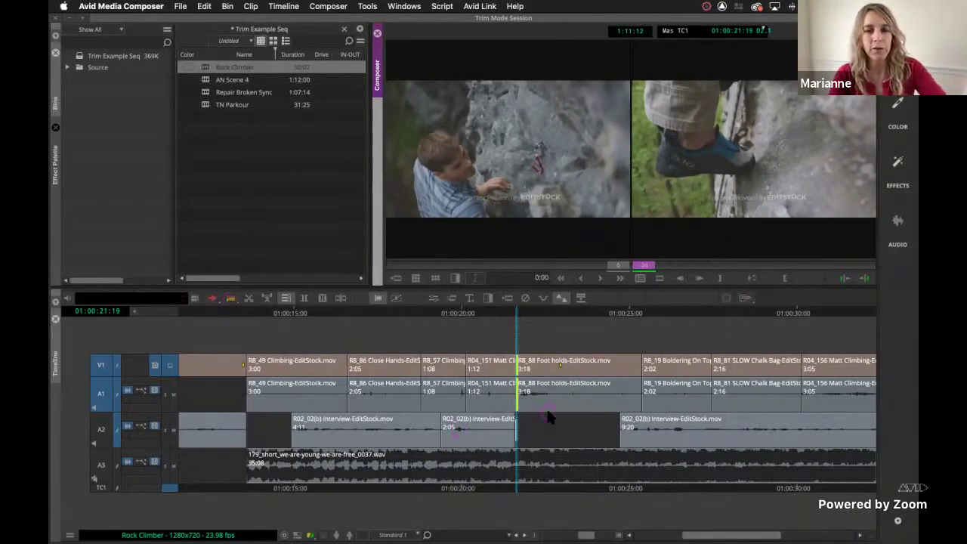
Step: Undo the head extension and ripple-trim the head of the R8_88 Foot holds clip by +1:00 to a length of 1:18
{"action": "key", "text": "m"}
{"action": "key", "text": "m"}
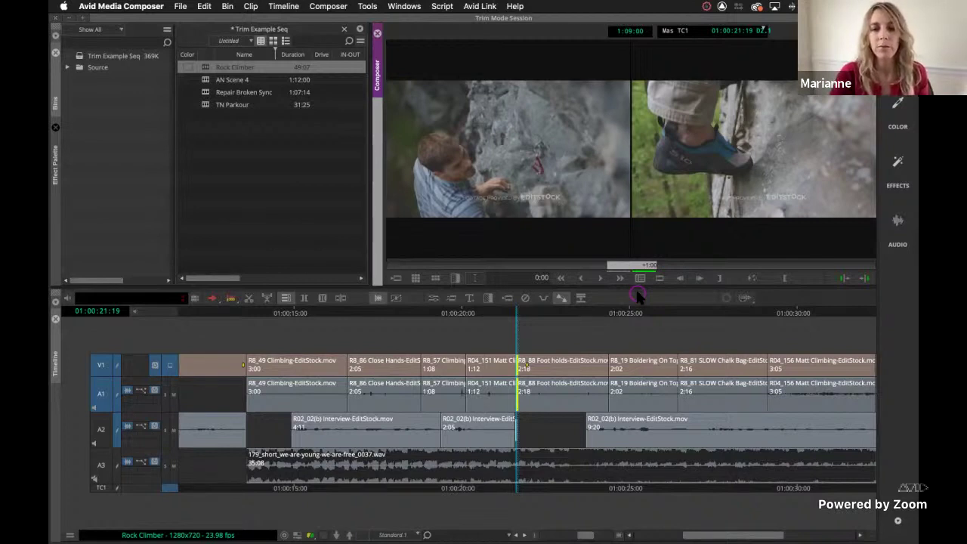
{"action": "key", "text": "super+z"}
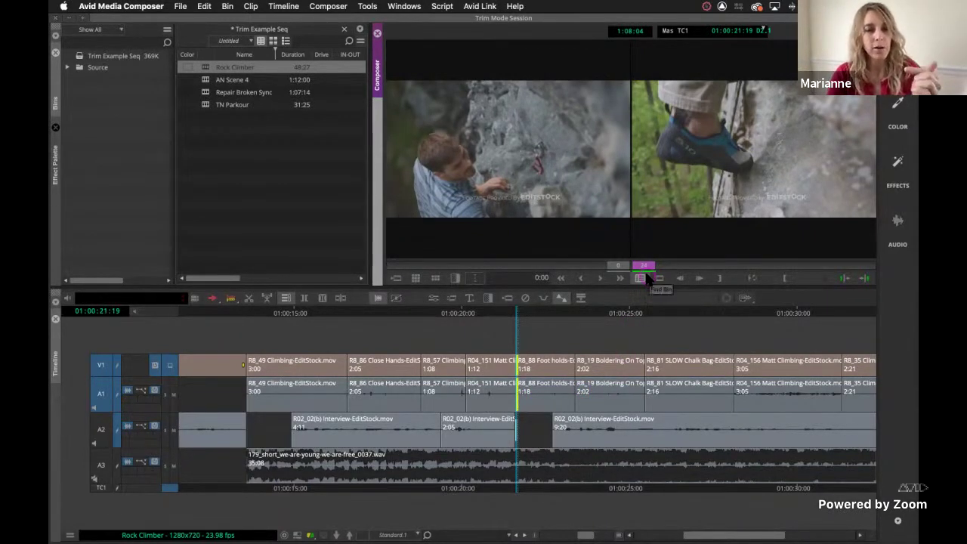
Step: Set a dual-roller trim on V1 and A1 at the cut between the opening interview clip and R8_49 Climbing
{"action": "left_click", "coordinate": [241, 368]}
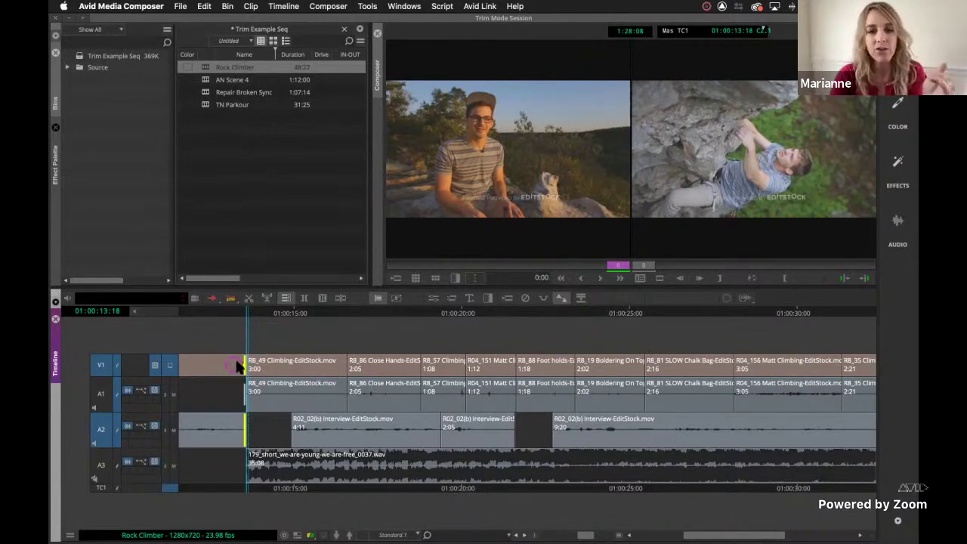
{"action": "left_click", "coordinate": [522, 367]}
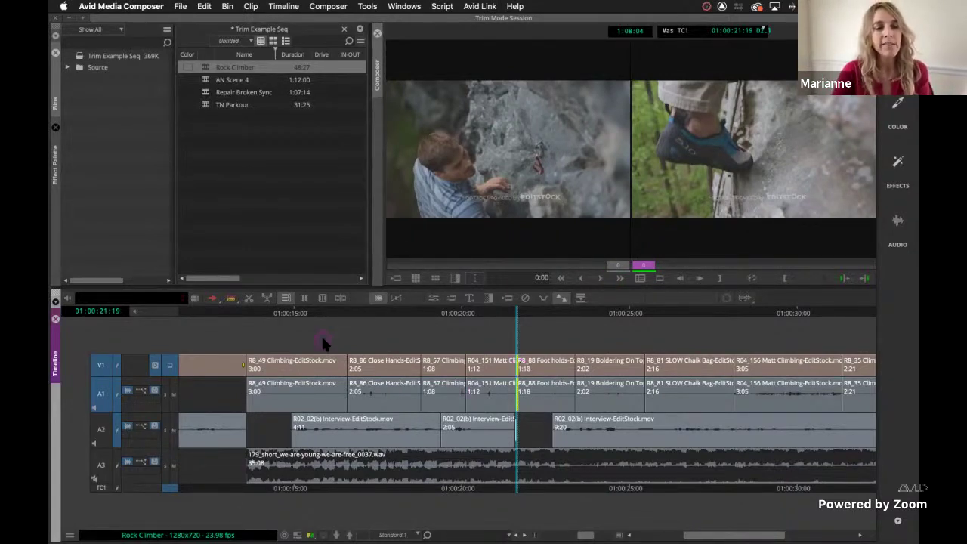
{"action": "left_click", "coordinate": [259, 432]}
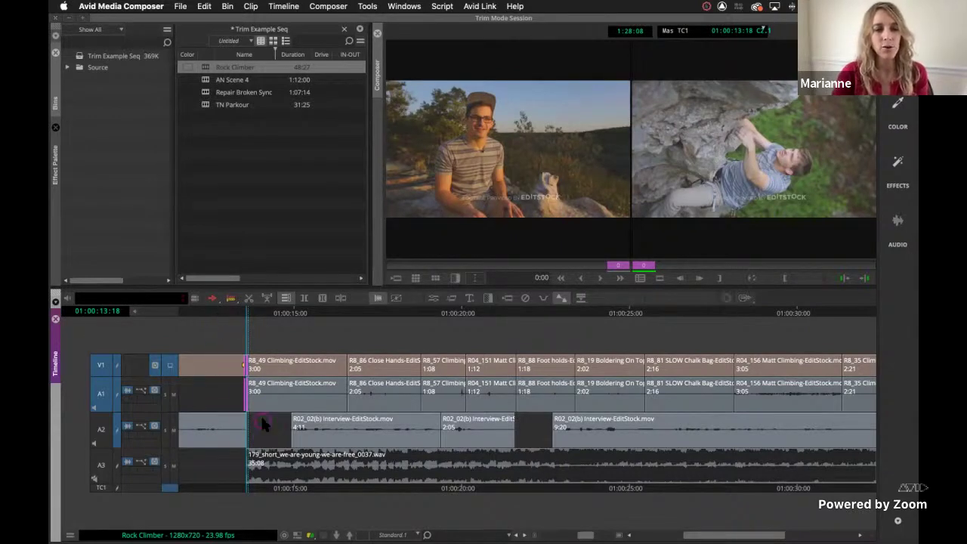
{"action": "left_click", "coordinate": [671, 534]}
{"action": "left_click_drag", "start_coordinate": [694, 536], "coordinate": [669, 536]}
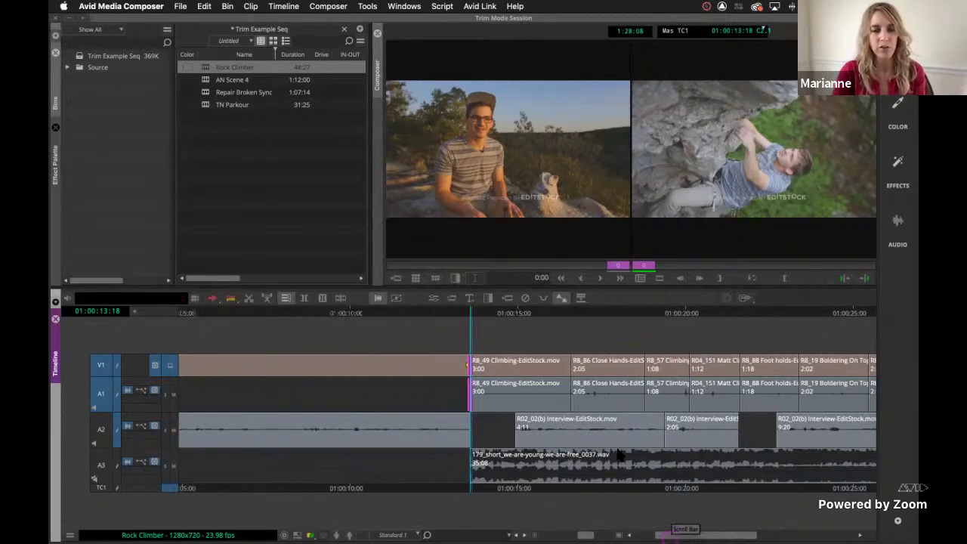
Step: Switch the selected cut to an outgoing-side ripple trim and back to a dual-roller trim
{"action": "left_click", "coordinate": [427, 467]}
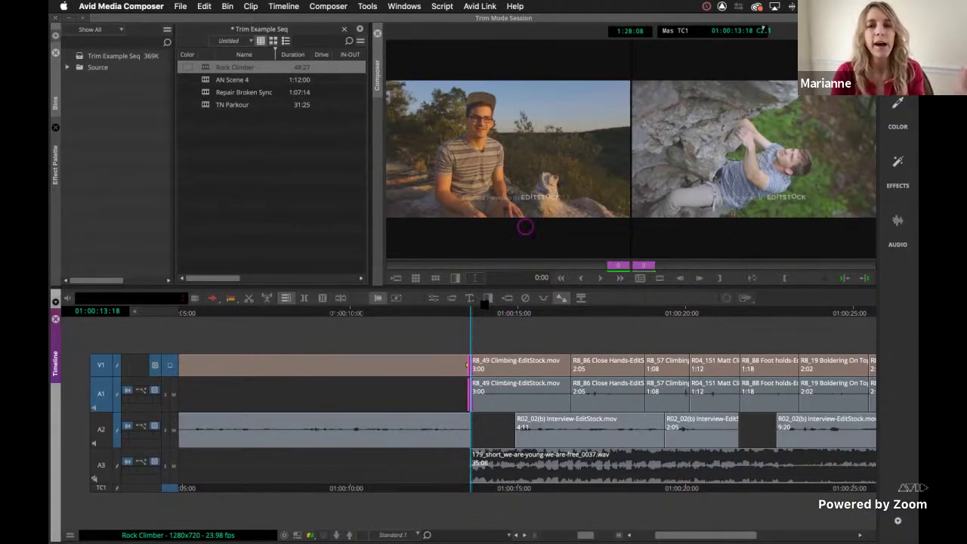
{"action": "left_click", "coordinate": [515, 159]}
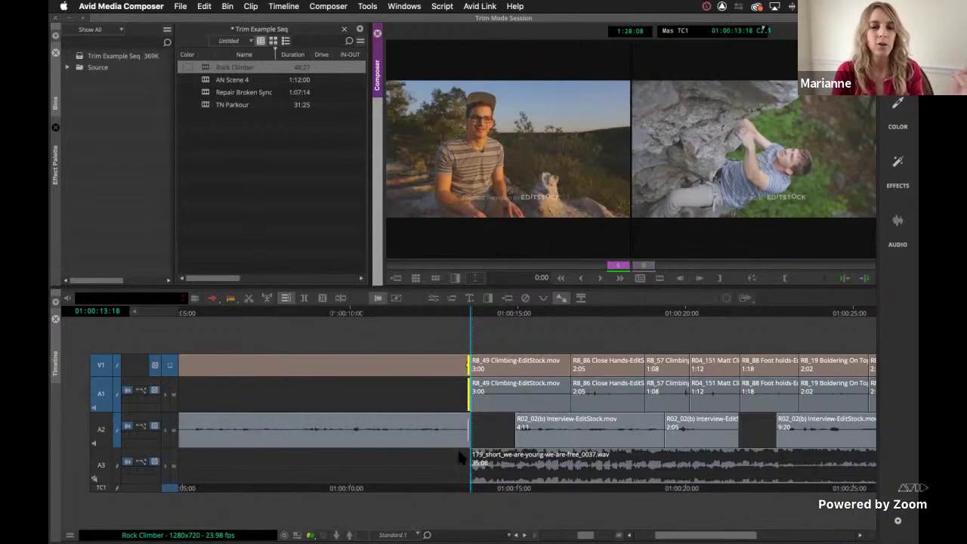
{"action": "left_click", "coordinate": [631, 155]}
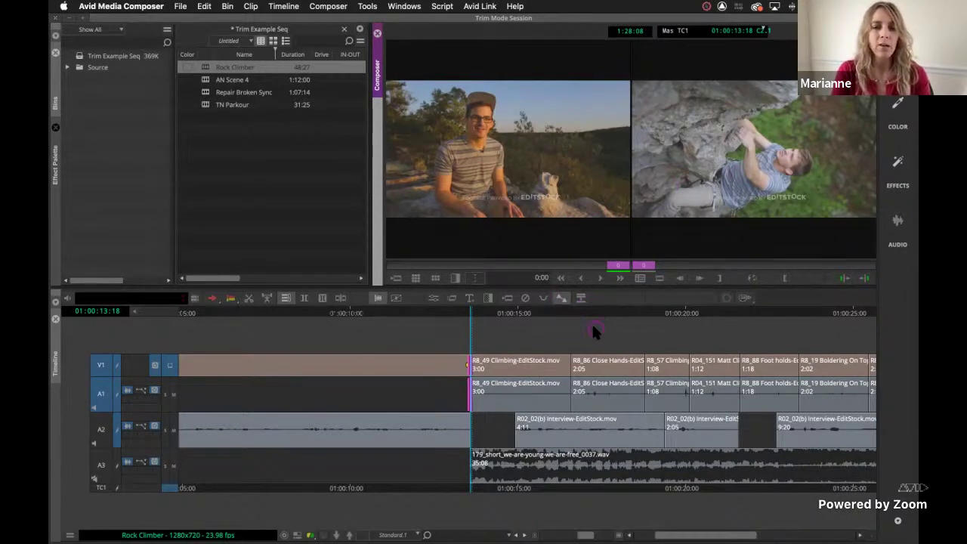
Step: Roll the cut earlier by 24 frames to 01:00:12:18, lengthening R8_49 Climbing to 4:00, and loop-play the transition
{"action": "left_click", "coordinate": [561, 279]}
{"action": "left_click", "coordinate": [561, 279]}
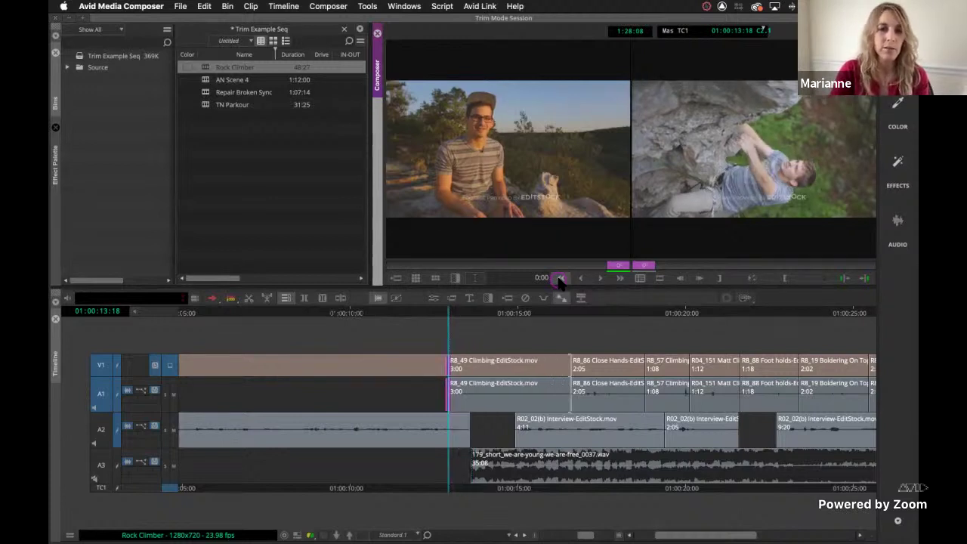
{"action": "left_click", "coordinate": [561, 279]}
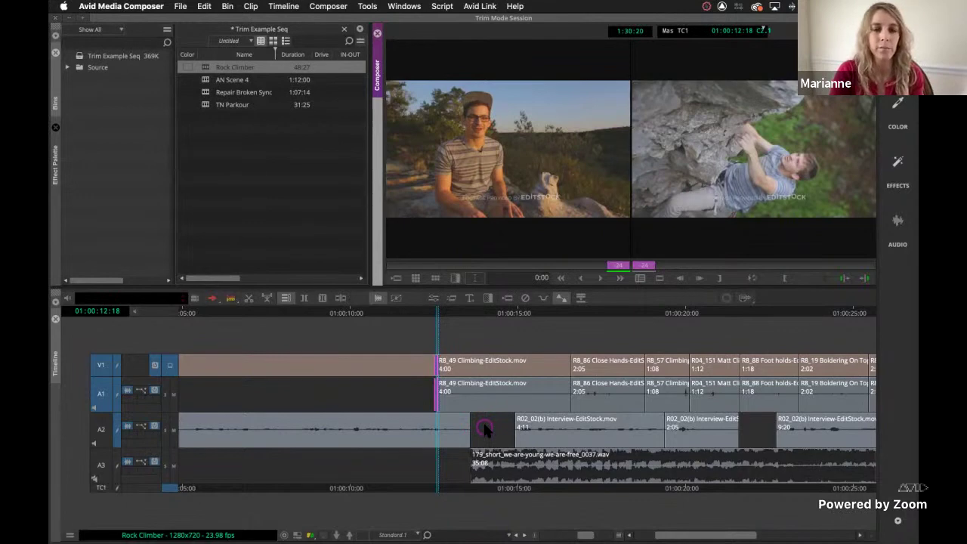
{"action": "key", "text": "space"}
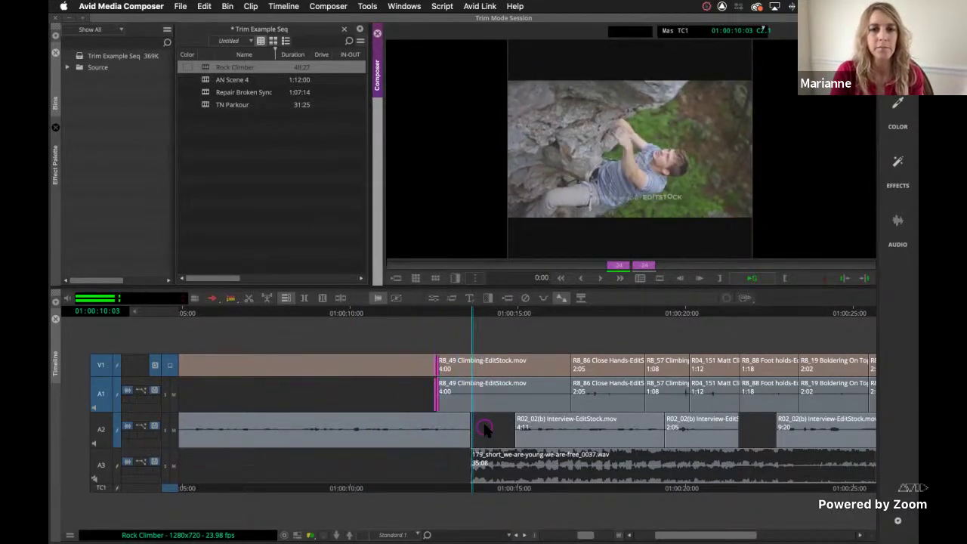
{"action": "key", "text": "space"}
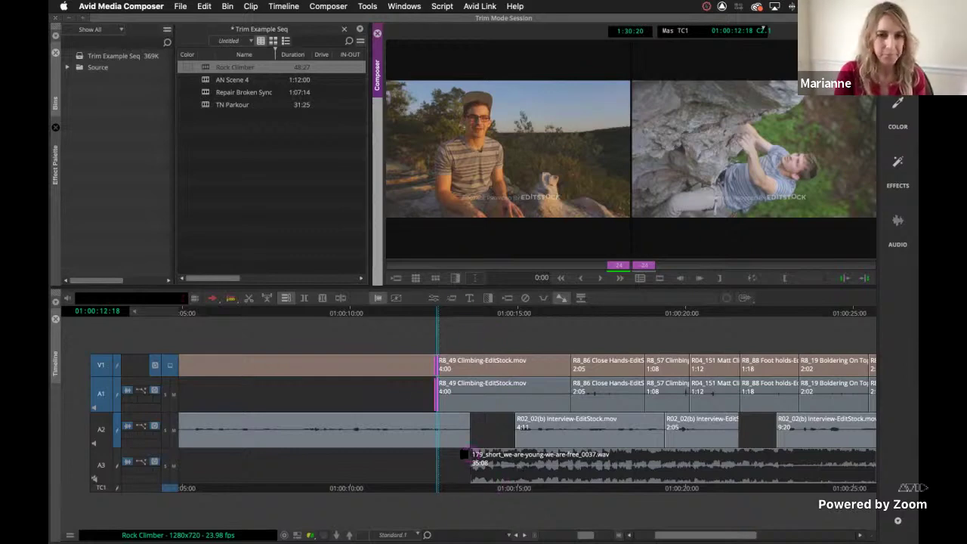
{"action": "left_click", "coordinate": [429, 313]}
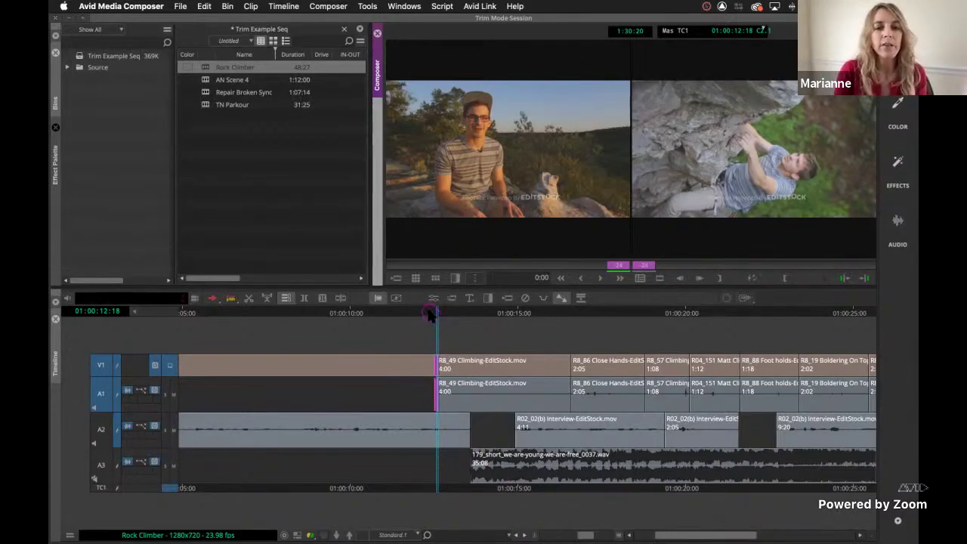
Step: Load the AN Scene 4 sequence, check its 3B-5 clips, and park the playhead at 01:00:25:26 near the 3-4 clip's marker
{"action": "double_click", "coordinate": [207, 82]}
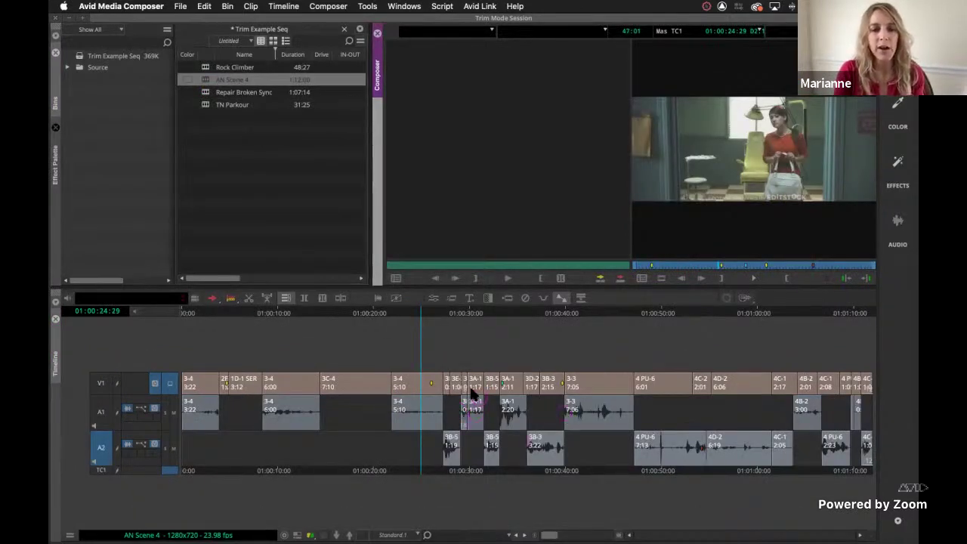
{"action": "left_click", "coordinate": [453, 451]}
{"action": "left_click", "coordinate": [488, 453]}
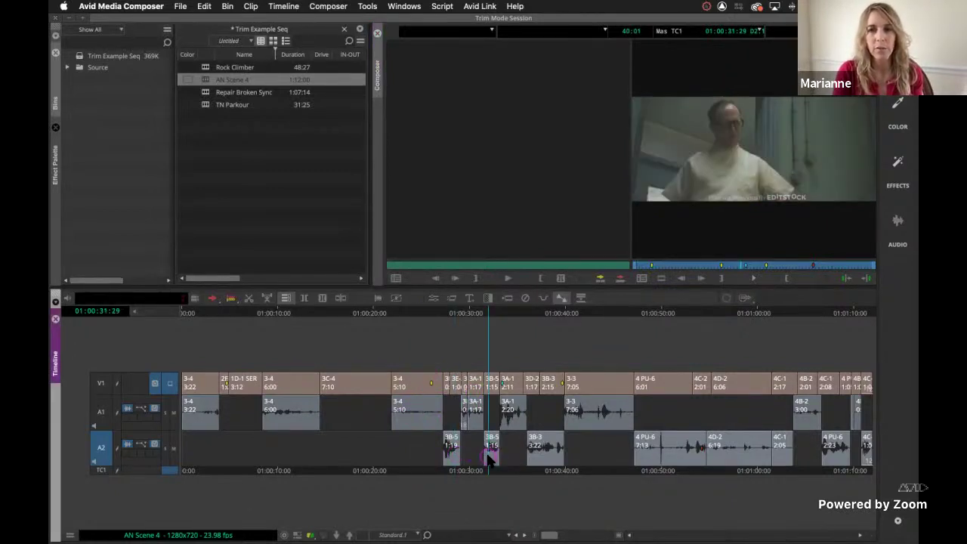
{"action": "left_click", "coordinate": [450, 451]}
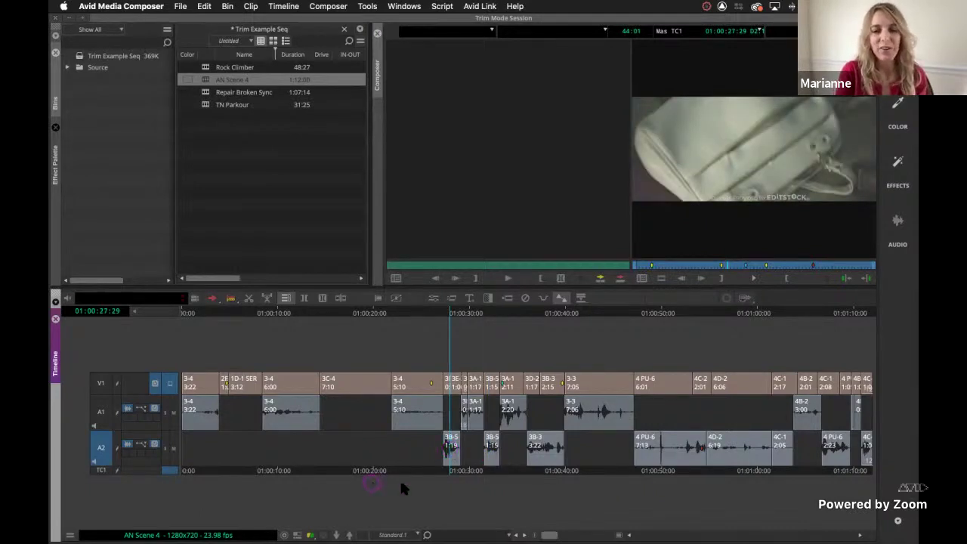
{"action": "left_click", "coordinate": [433, 440]}
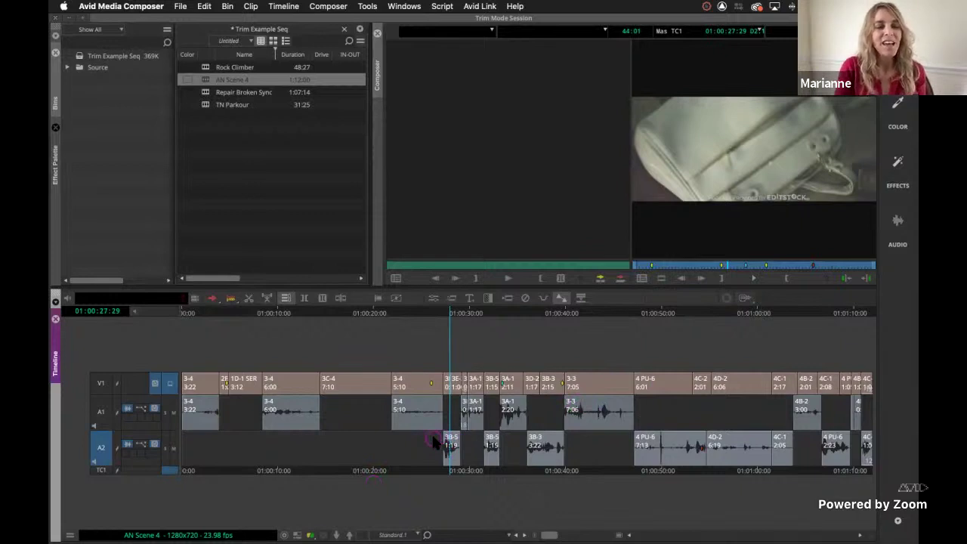
{"action": "left_click", "coordinate": [429, 395]}
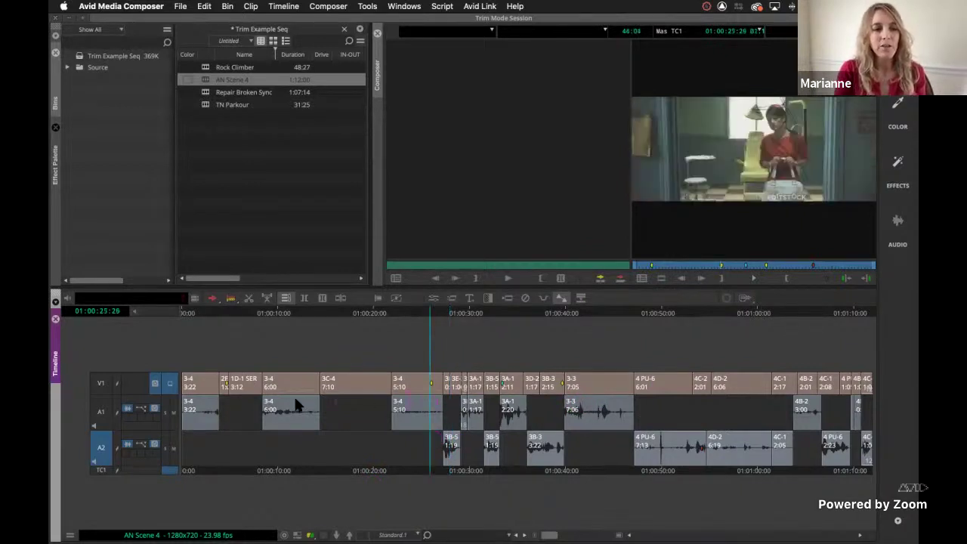
Step: Display the MC English (United States) keyboard layout from the user settings over the bin area and close the settings window
{"action": "mouse_move", "coordinate": [51, 447]}
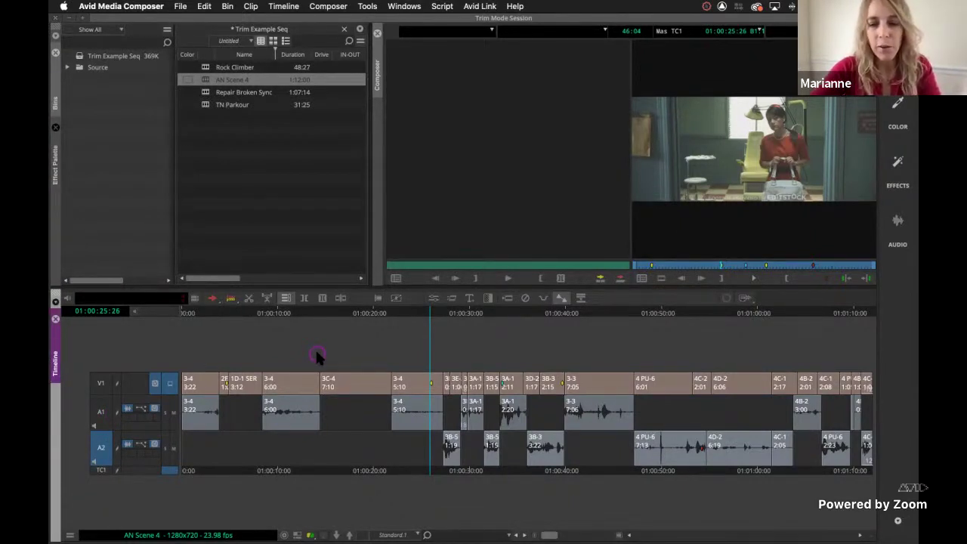
{"action": "key", "text": "super+9"}
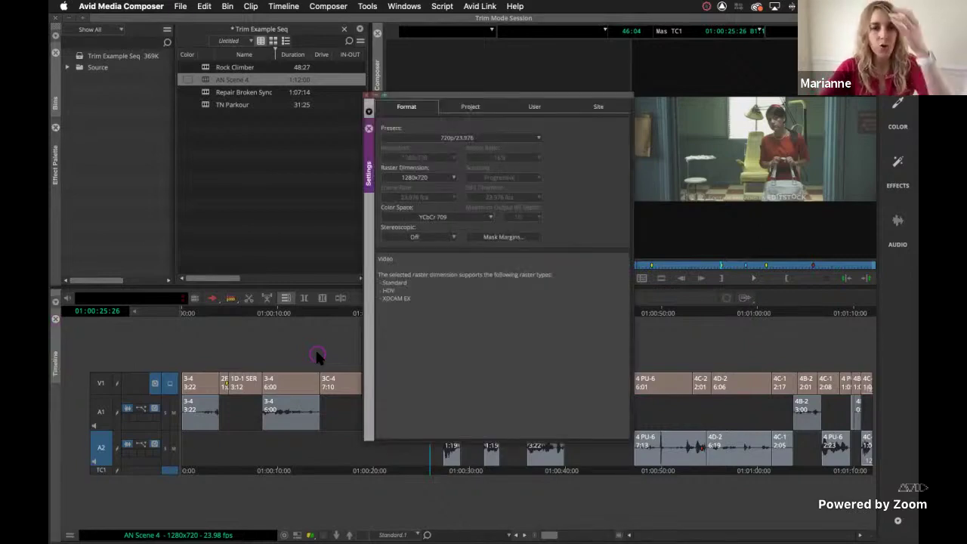
{"action": "left_click", "coordinate": [536, 107]}
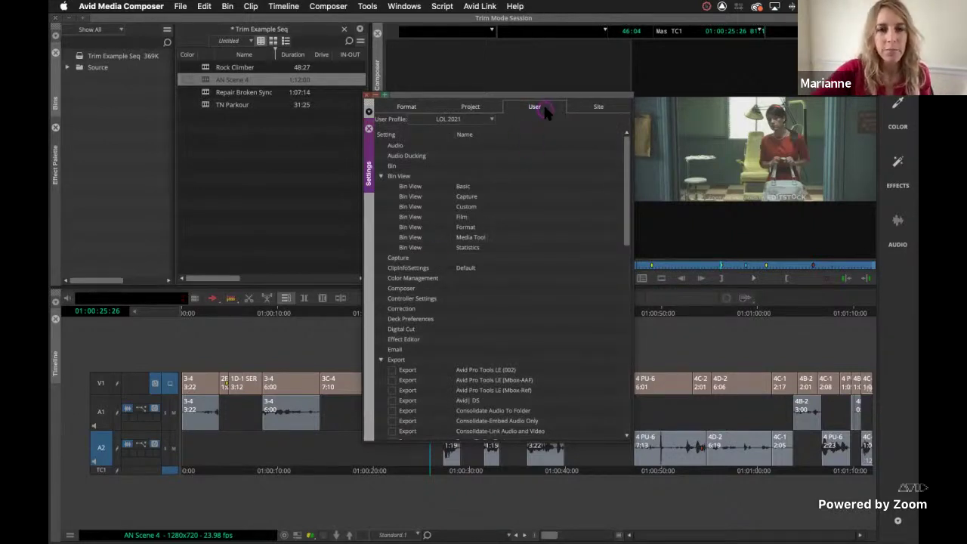
{"action": "key", "text": "k"}
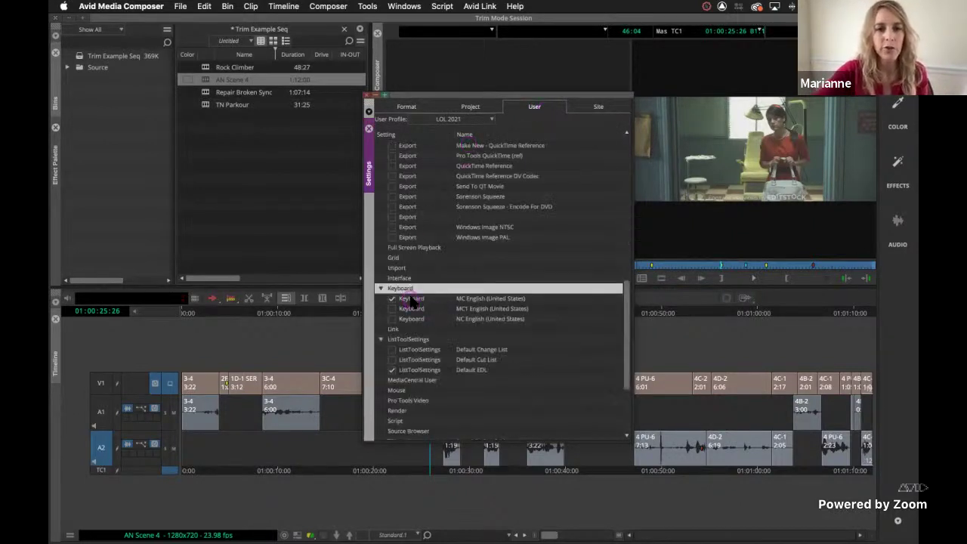
{"action": "double_click", "coordinate": [412, 299]}
{"action": "left_click", "coordinate": [478, 231]}
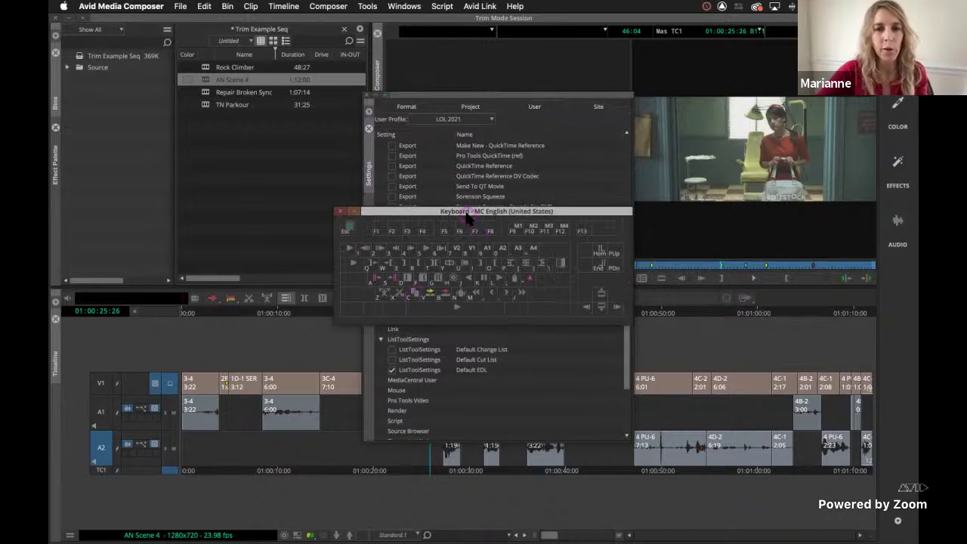
{"action": "left_click_drag", "start_coordinate": [465, 212], "coordinate": [212, 160]}
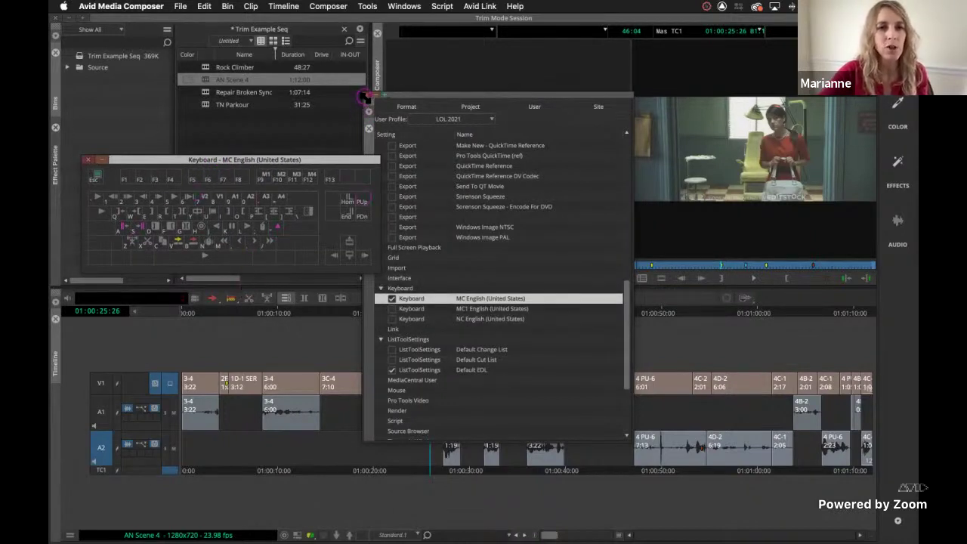
{"action": "left_click", "coordinate": [369, 97]}
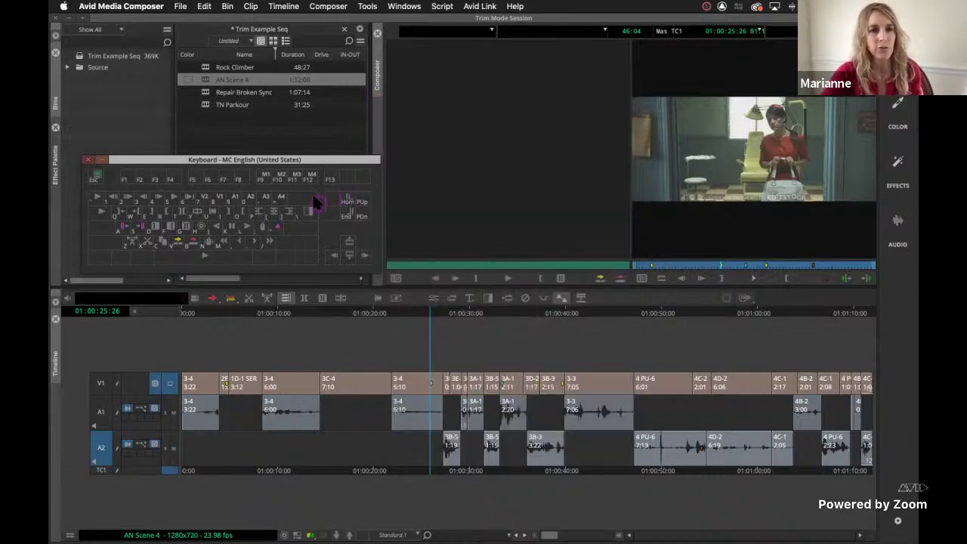
{"action": "left_click_drag", "start_coordinate": [315, 160], "coordinate": [299, 165]}
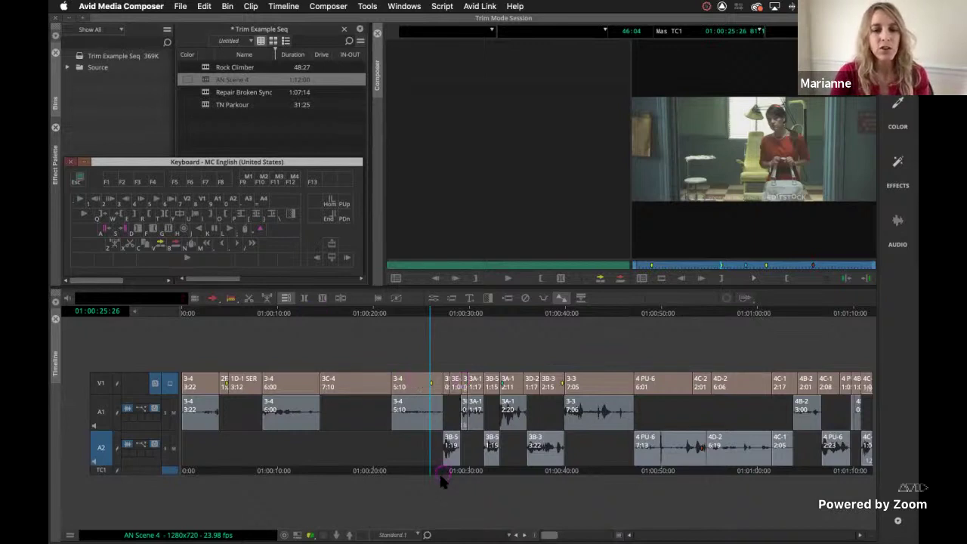
Step: Play AN Scene 4 from 01:00:17:03 through the 3C-4 shot, and again from 01:00:26:00 across the 3B-5 clips
{"action": "left_click_drag", "start_coordinate": [281, 469], "coordinate": [259, 472]}
{"action": "left_click_drag", "start_coordinate": [265, 469], "coordinate": [345, 460]}
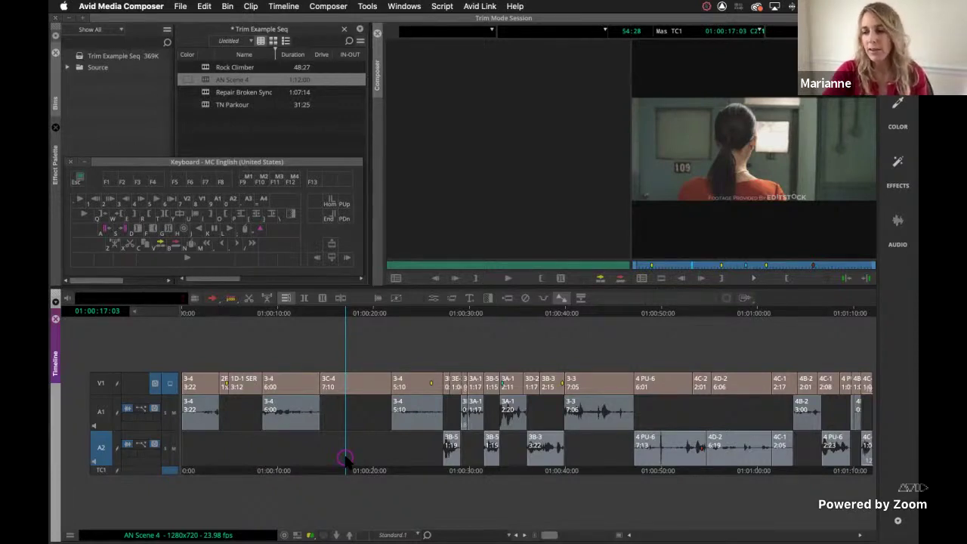
{"action": "key", "text": "space"}
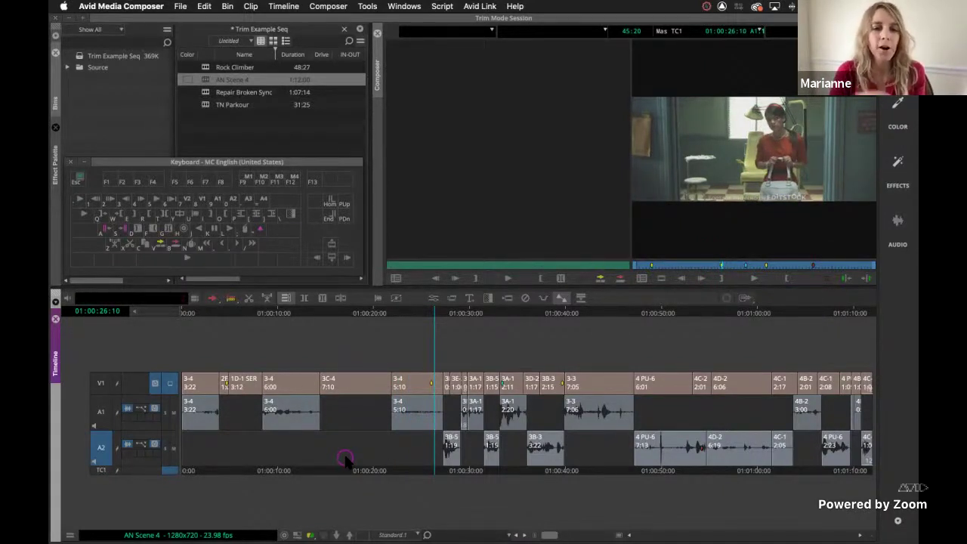
{"action": "left_click", "coordinate": [370, 468]}
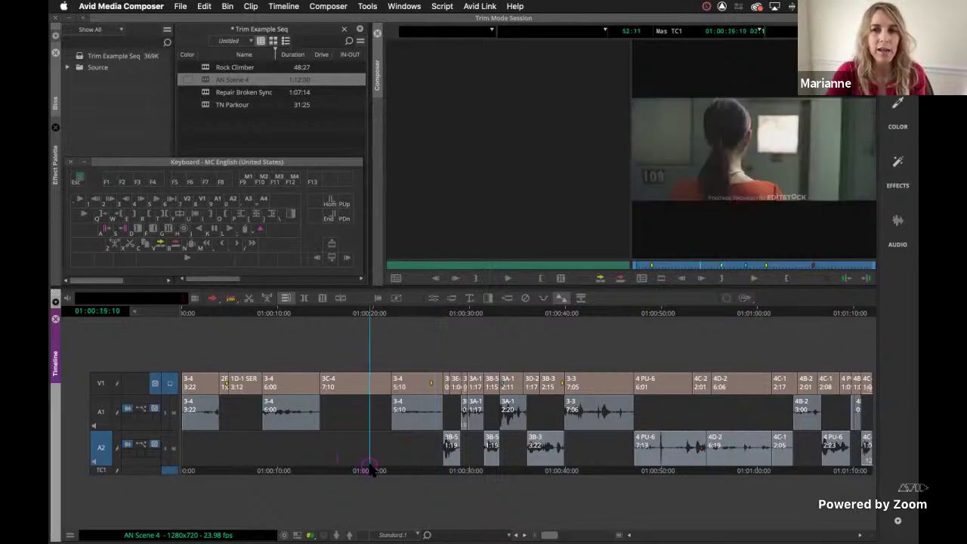
{"action": "left_click_drag", "start_coordinate": [397, 470], "coordinate": [431, 470]}
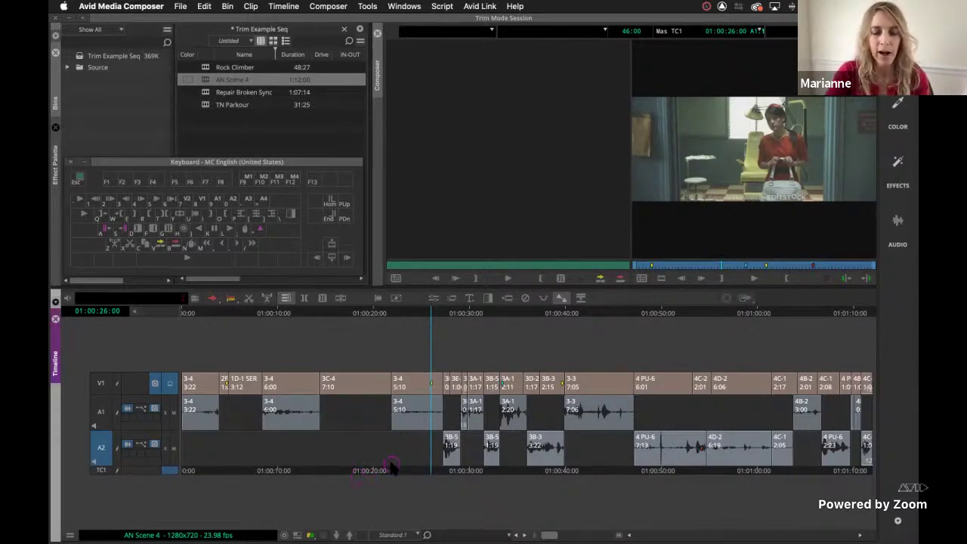
{"action": "key", "text": "space"}
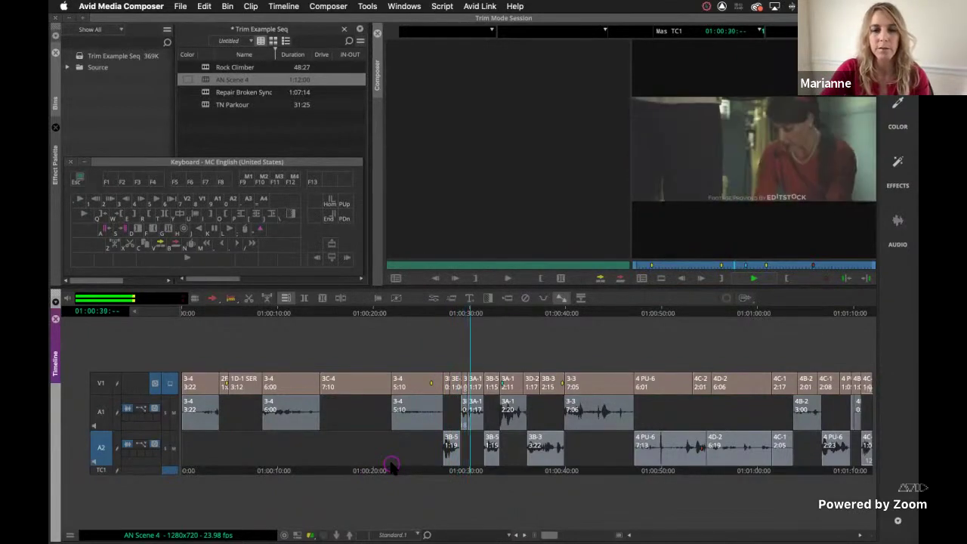
{"action": "key", "text": "space"}
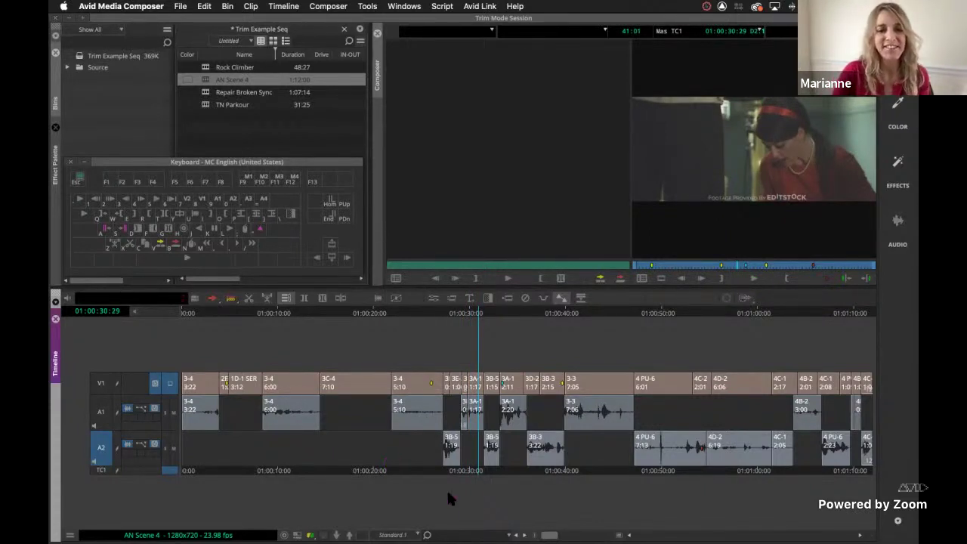
Step: Scrub around the cut from 3C-4 to the 5:10 clip 3-4 and park the playhead at 01:00:23:23
{"action": "left_click", "coordinate": [431, 468]}
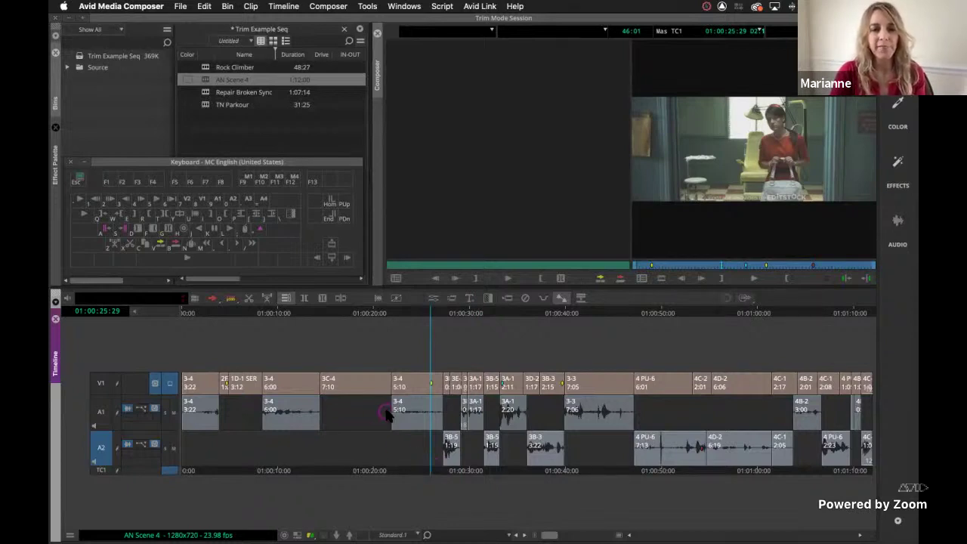
{"action": "left_click", "coordinate": [392, 469]}
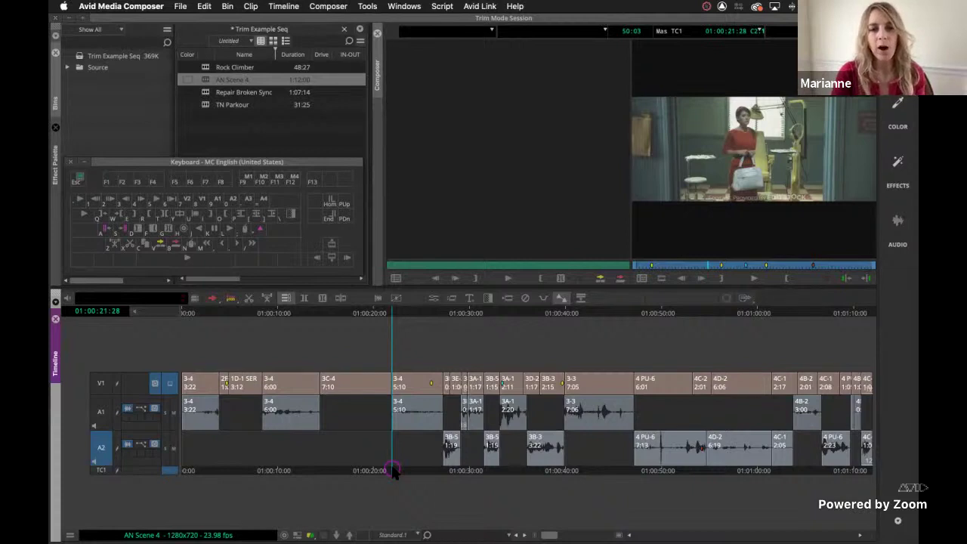
{"action": "left_click", "coordinate": [363, 394]}
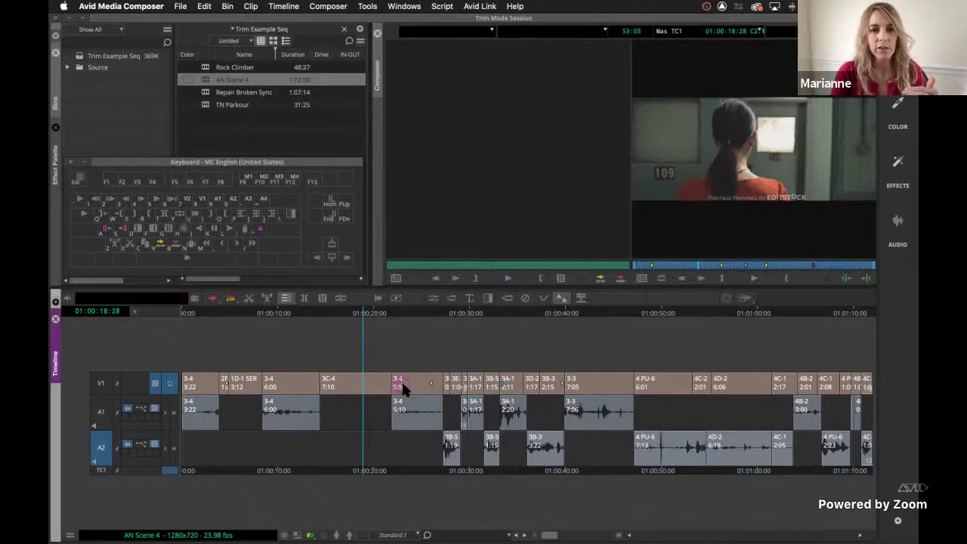
{"action": "left_click", "coordinate": [403, 387]}
{"action": "mouse_move", "coordinate": [420, 387]}
{"action": "left_mouse_down"}
{"action": "mouse_move", "coordinate": [433, 387]}
{"action": "mouse_move", "coordinate": [409, 386]}
{"action": "left_mouse_up"}
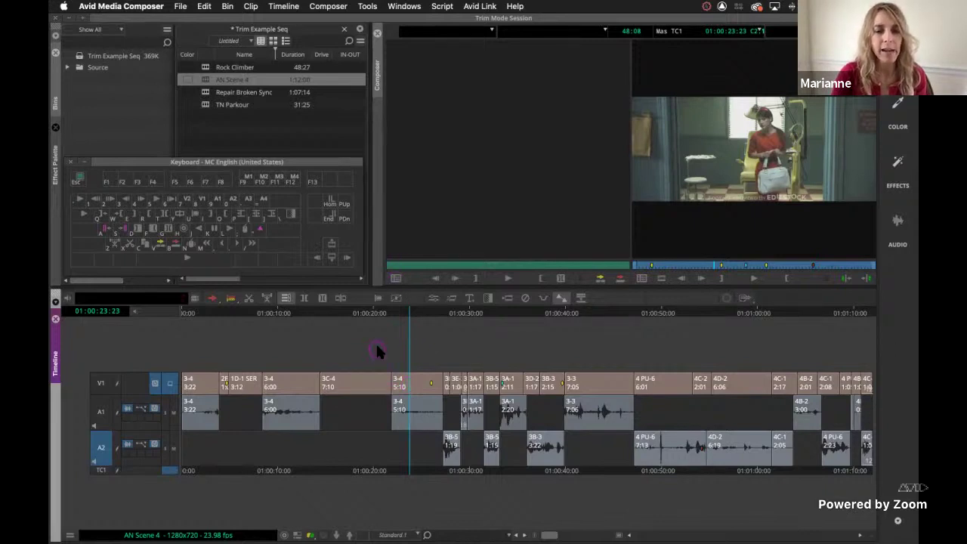
Step: Enter trim mode at the 3C-4 to 3-4 cut on V1 and A1, cycle the trim types, and finish on an incoming-side ripple trim
{"action": "left_click_drag", "start_coordinate": [376, 350], "coordinate": [410, 451]}
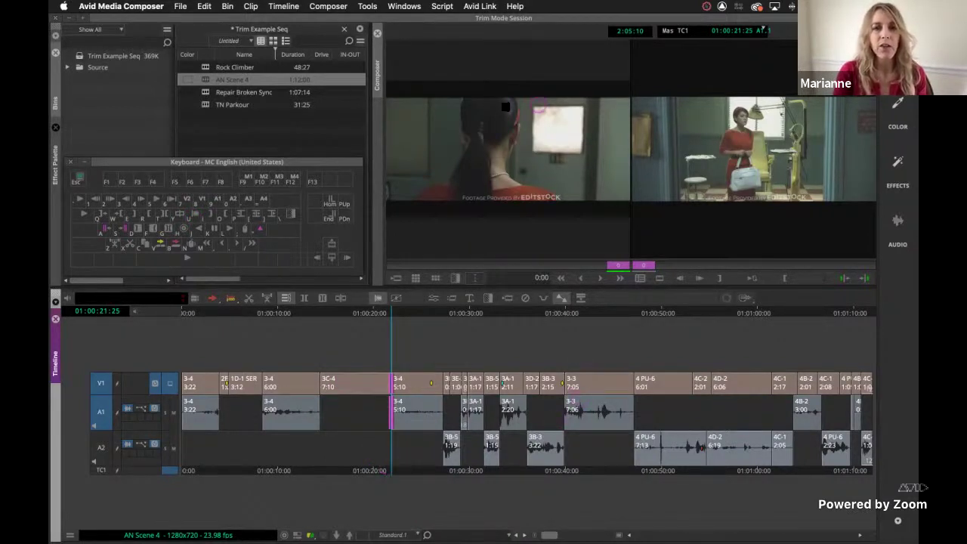
{"action": "left_click", "coordinate": [774, 150]}
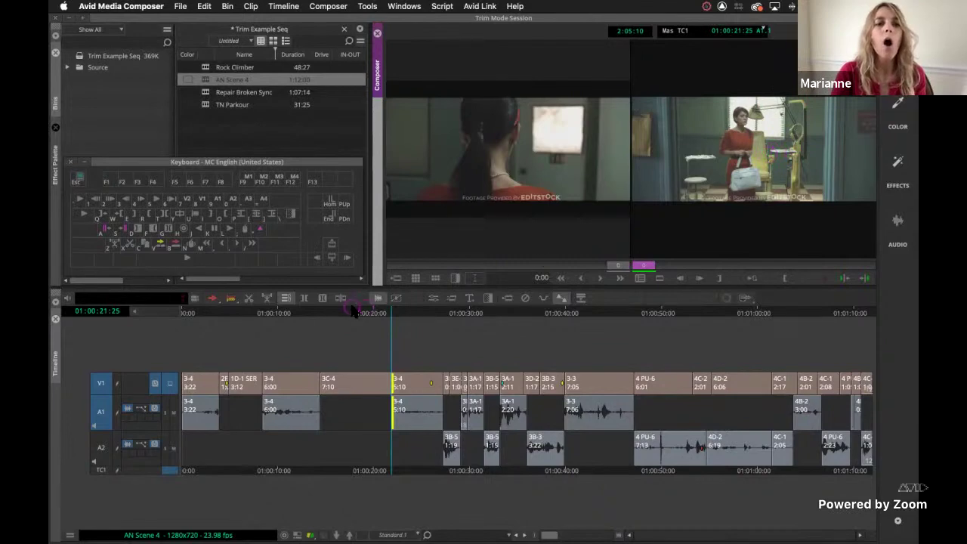
{"action": "left_click", "coordinate": [244, 245]}
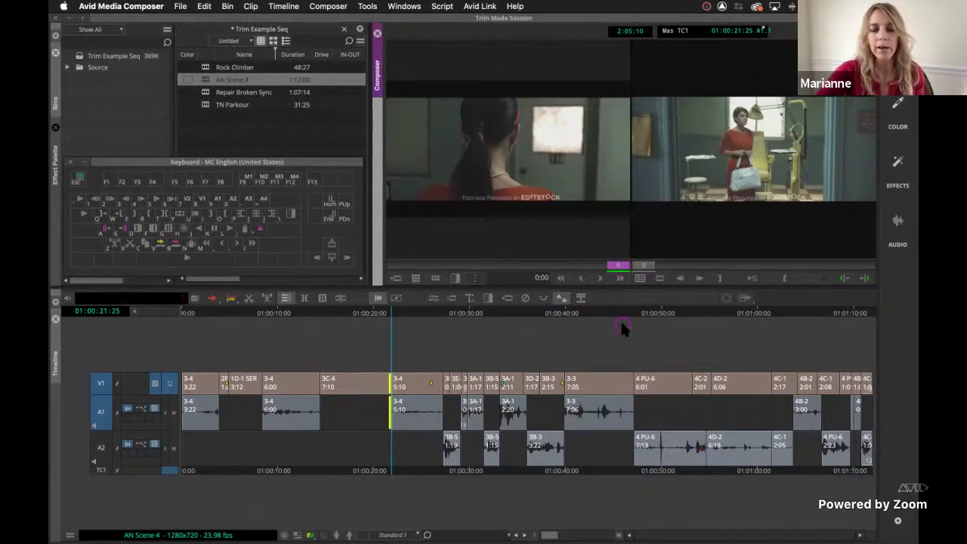
{"action": "key", "text": "bracketleft"}
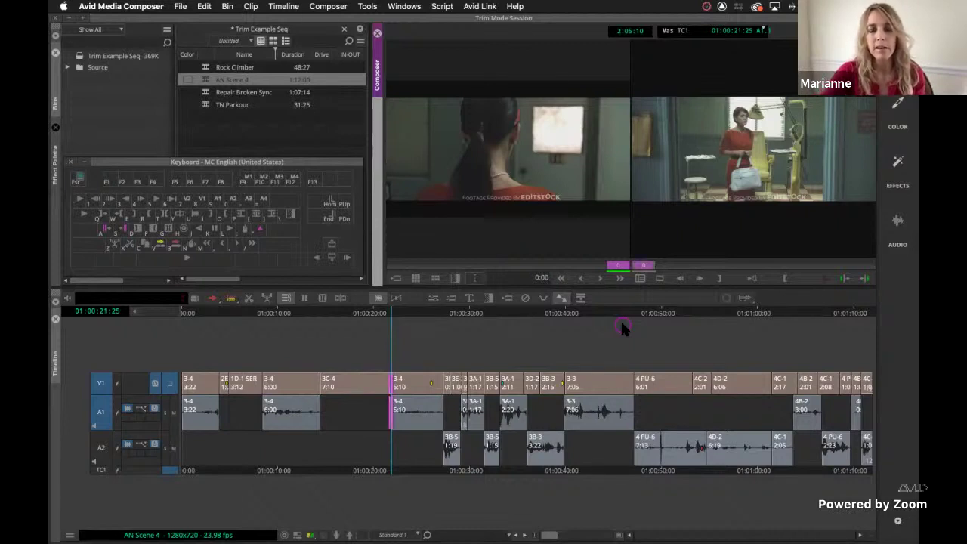
{"action": "key", "text": "bracketright"}
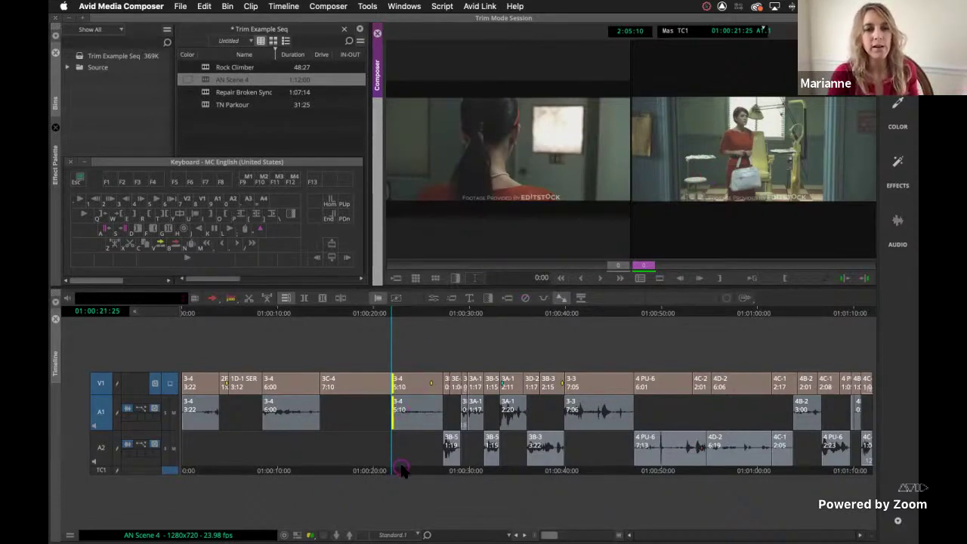
Step: Try including track A2 in the ripple trim and take it out again
{"action": "left_click", "coordinate": [103, 451]}
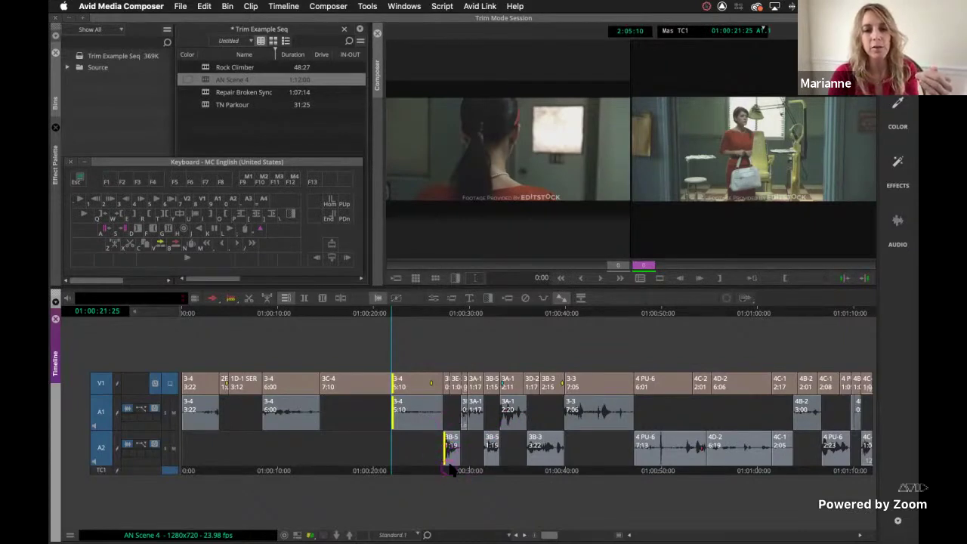
{"action": "left_click", "coordinate": [101, 447]}
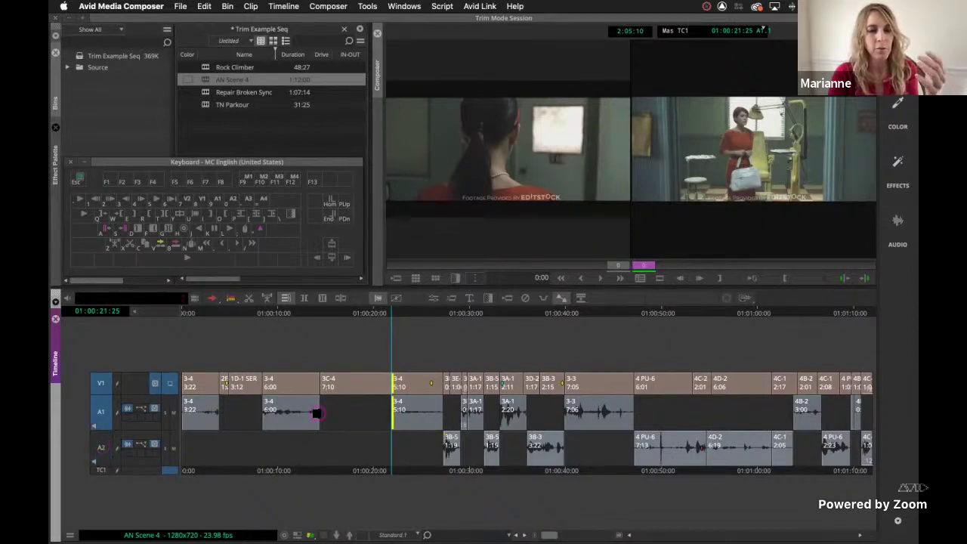
{"action": "left_click", "coordinate": [425, 450]}
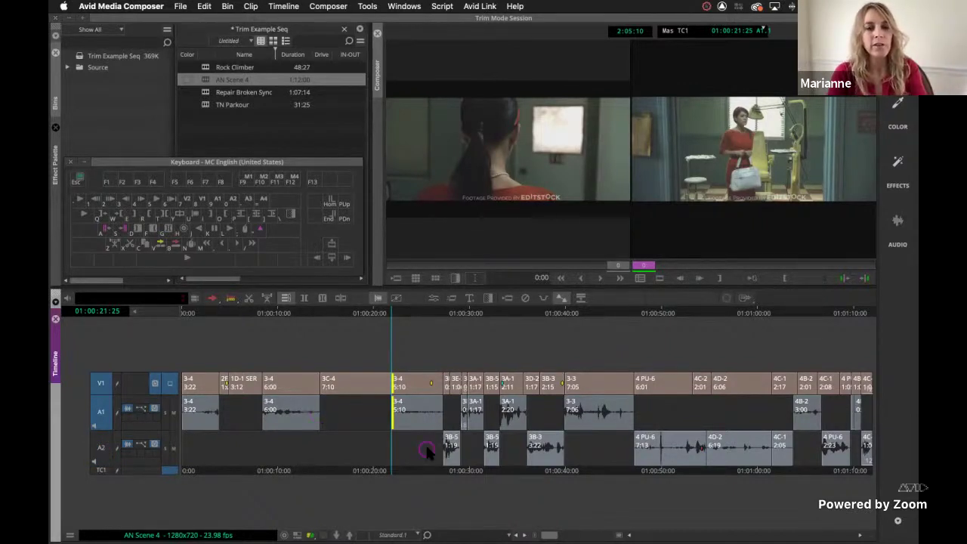
Step: Add an edit in the A2 filler in line with the V1 and A1 cut and include A2 in the ripple trim
{"action": "left_click", "coordinate": [340, 299]}
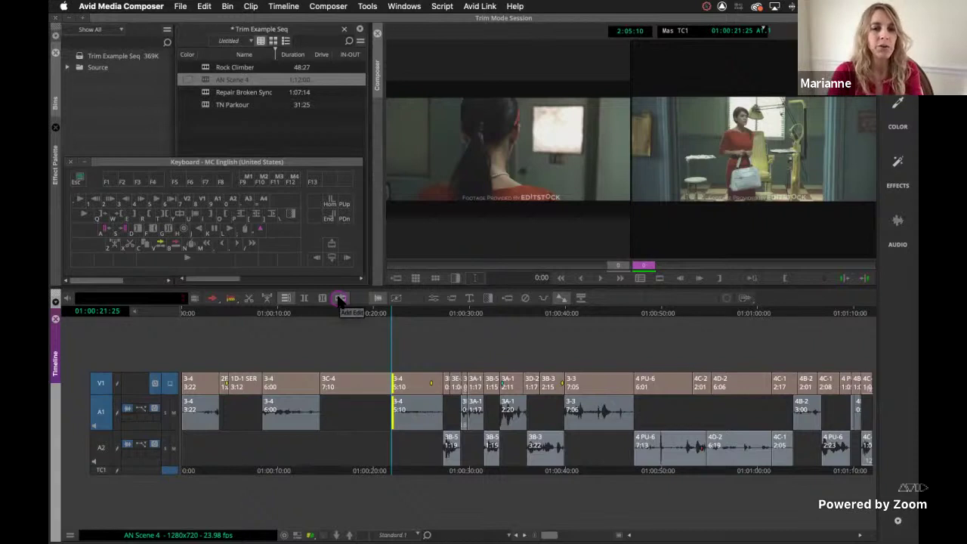
{"action": "key", "text": "0"}
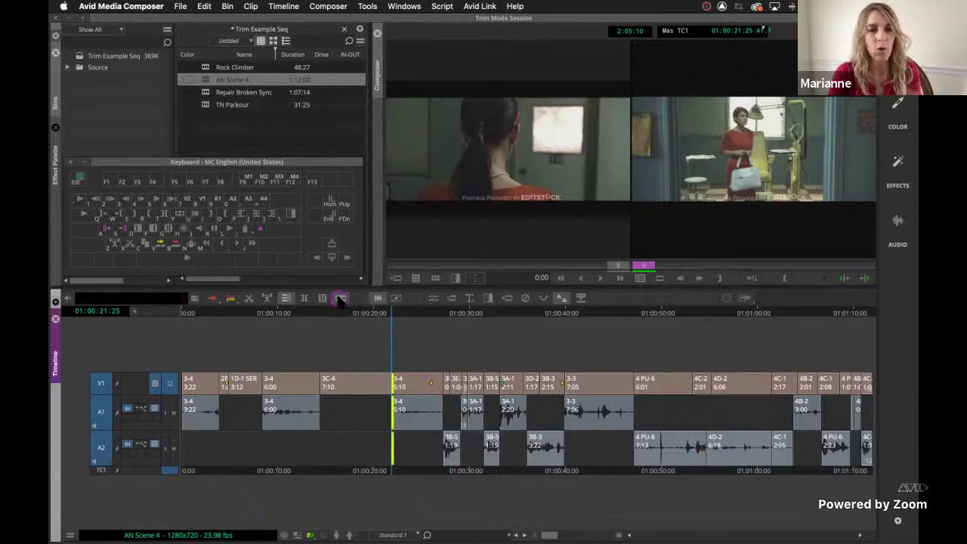
{"action": "left_click", "coordinate": [392, 470]}
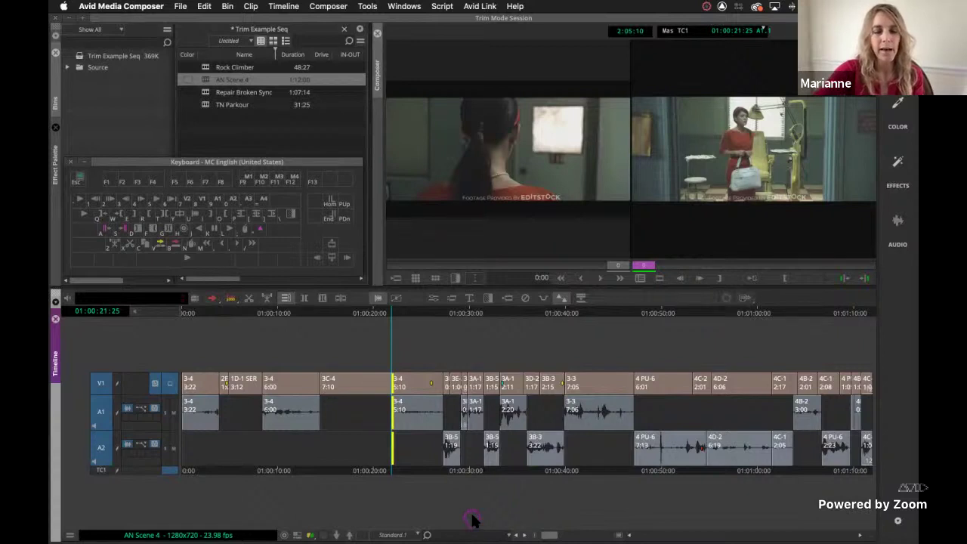
Step: Ripple-trim the head of the 3-4 clip during playback in two passes, shortening it to 2:18 and 1:04
{"action": "key", "text": "l"}
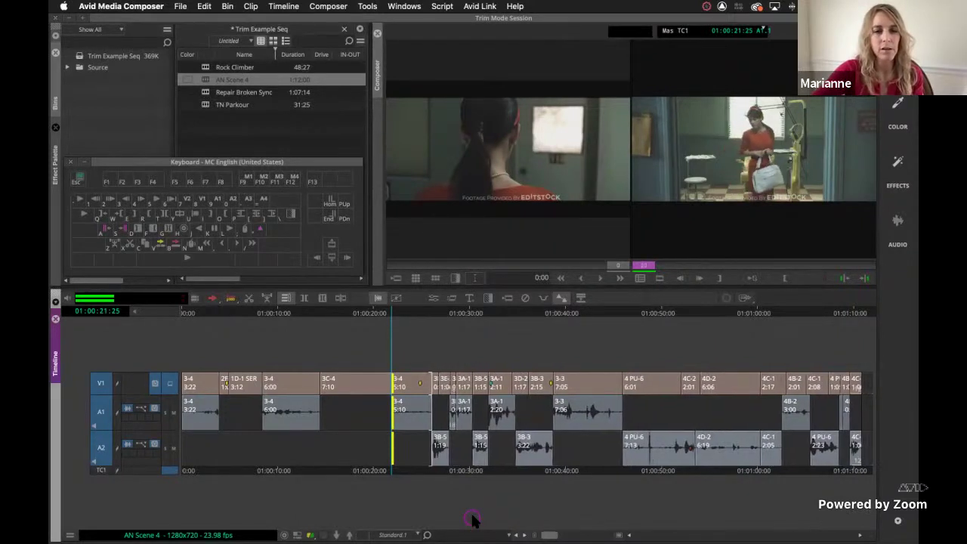
{"action": "key", "text": "k"}
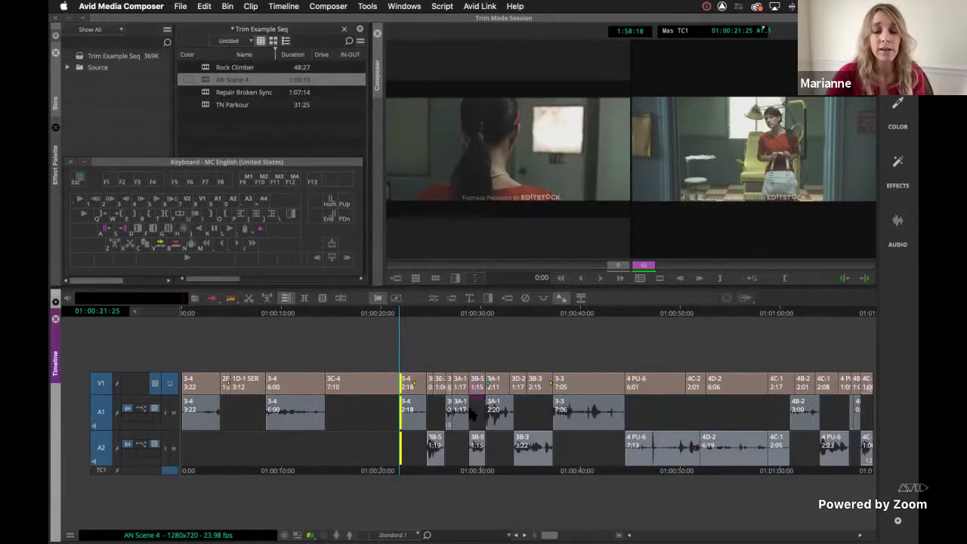
{"action": "key", "text": "l"}
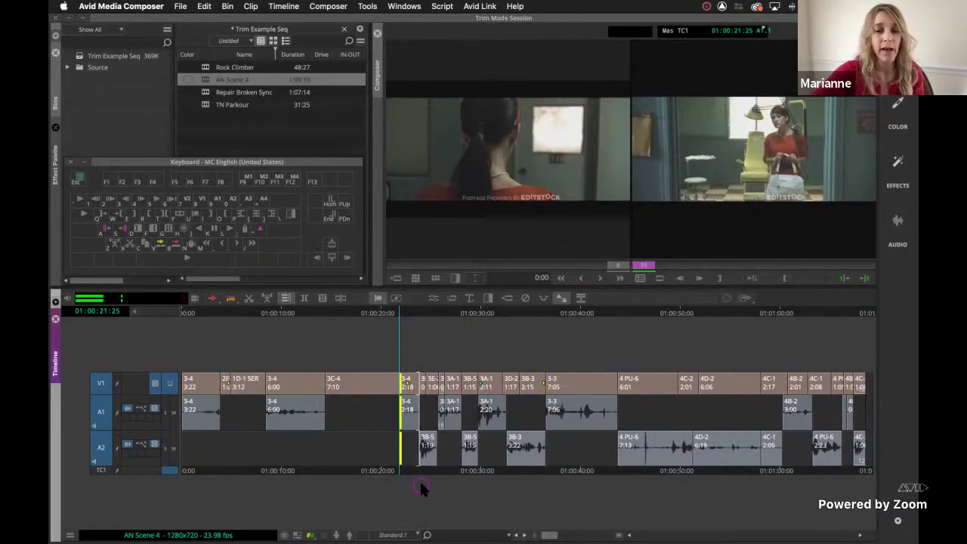
{"action": "key", "text": "k"}
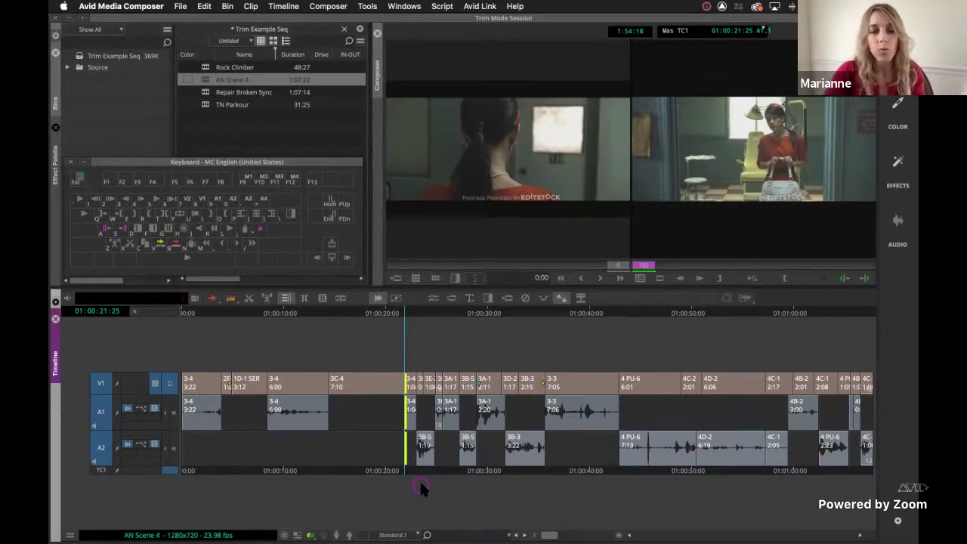
Step: Ripple-trim the head of the 3-4 clip once more during playback, shortening AN Scene 4 to 1:07:00
{"action": "left_click_drag", "start_coordinate": [549, 535], "coordinate": [584, 535]}
{"action": "left_click", "coordinate": [528, 475]}
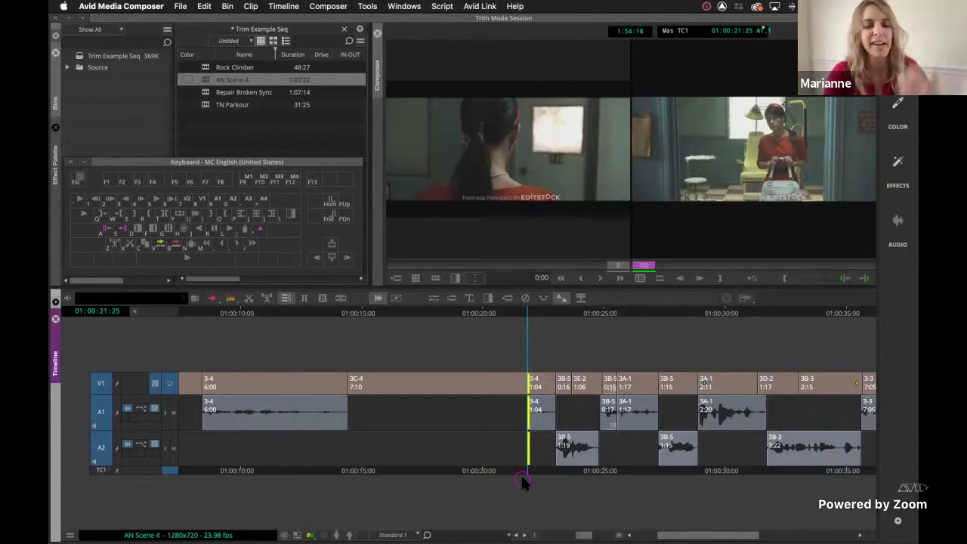
{"action": "key", "text": "l"}
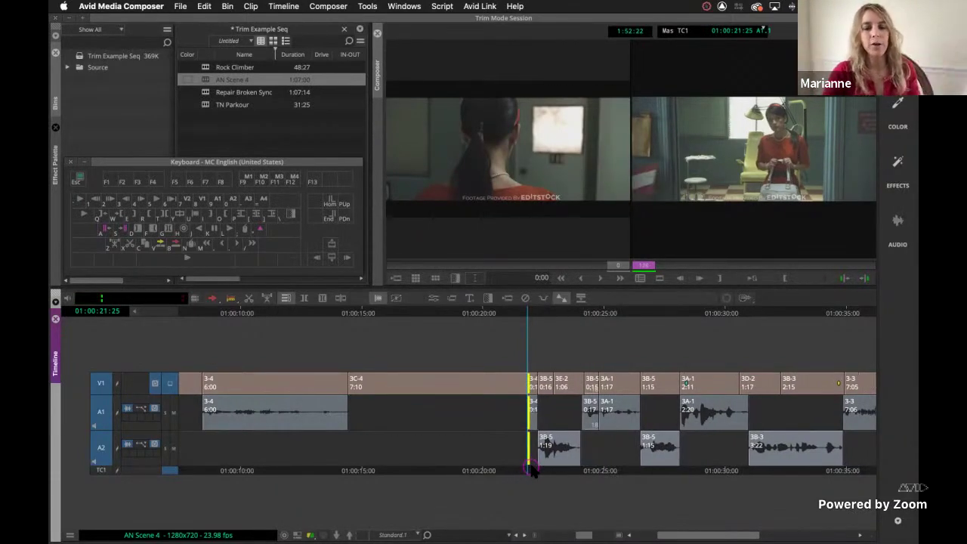
Step: Review the ripple trim at the head of the short 3-4 clip by playing its transition loop
{"action": "left_click_drag", "start_coordinate": [582, 534], "coordinate": [595, 534]}
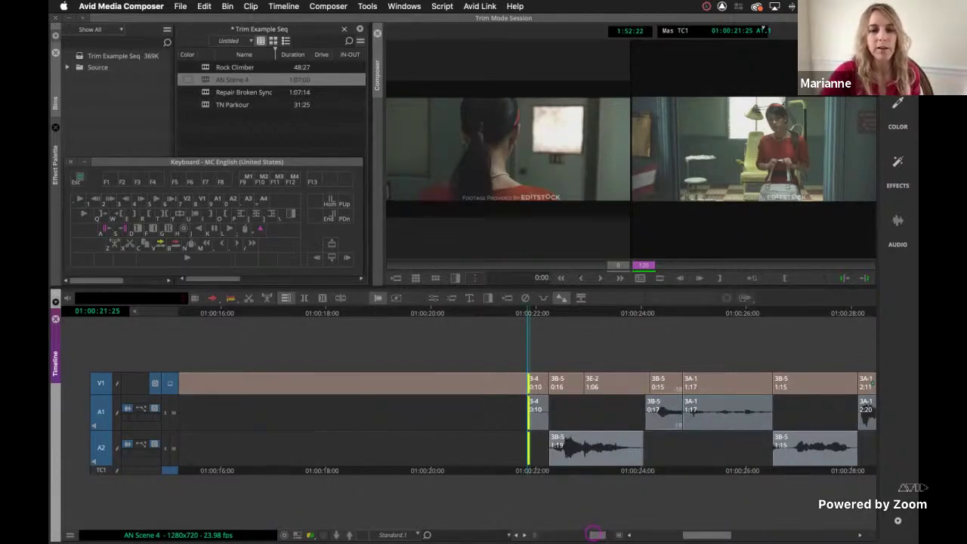
{"action": "key", "text": "space"}
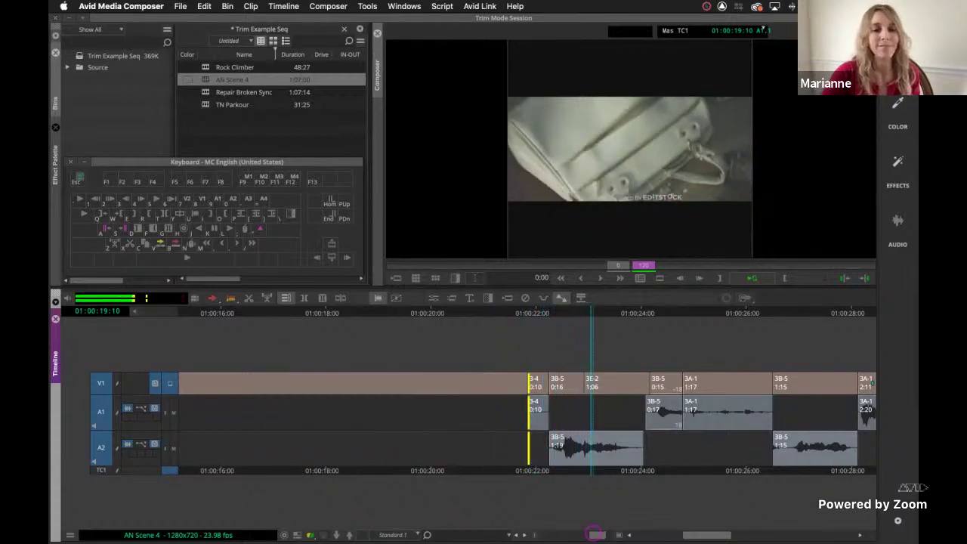
{"action": "key", "text": "space"}
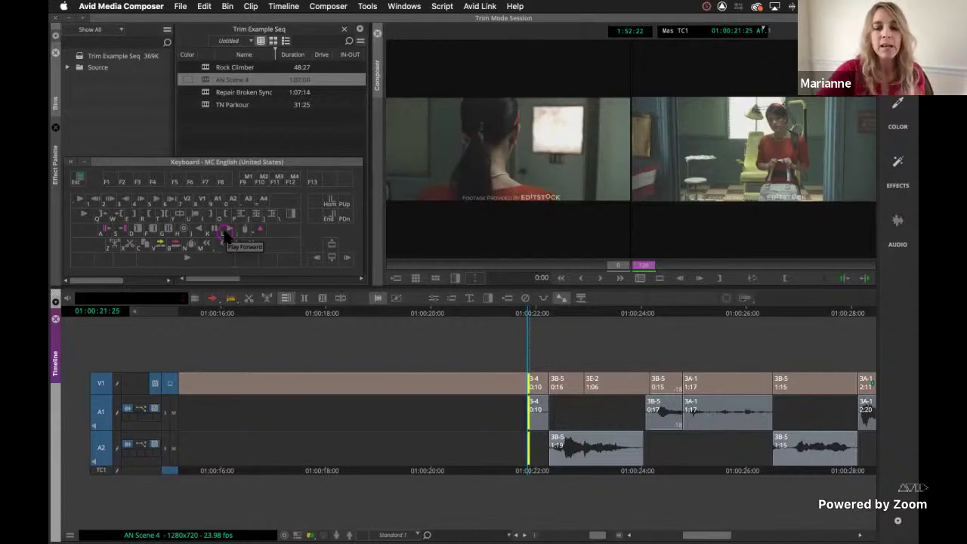
Step: Ripple-trim the head of the 3-4 clip on V1, A1 and A2 dynamically in both directions during playback, ending at a clip length of 1:16
{"action": "key", "text": "l"}
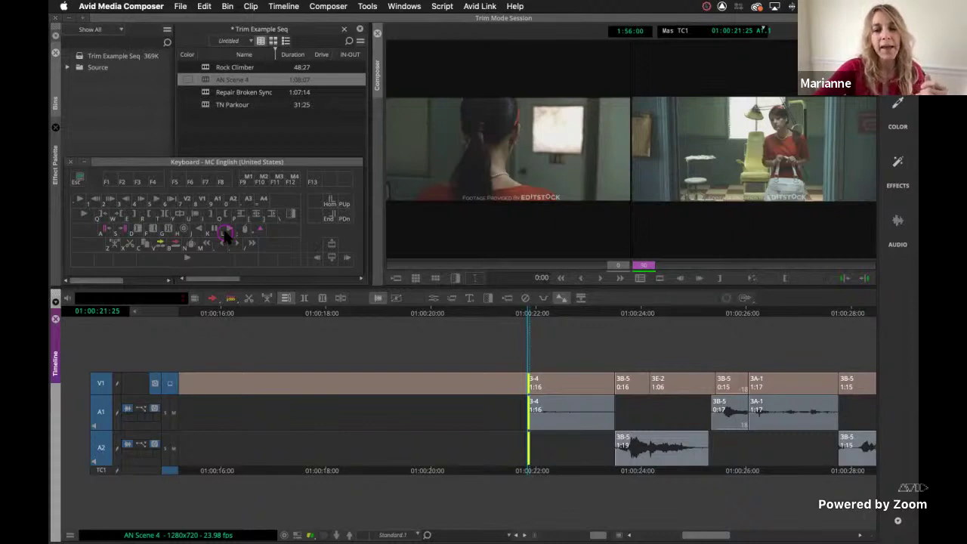
{"action": "key", "text": "j"}
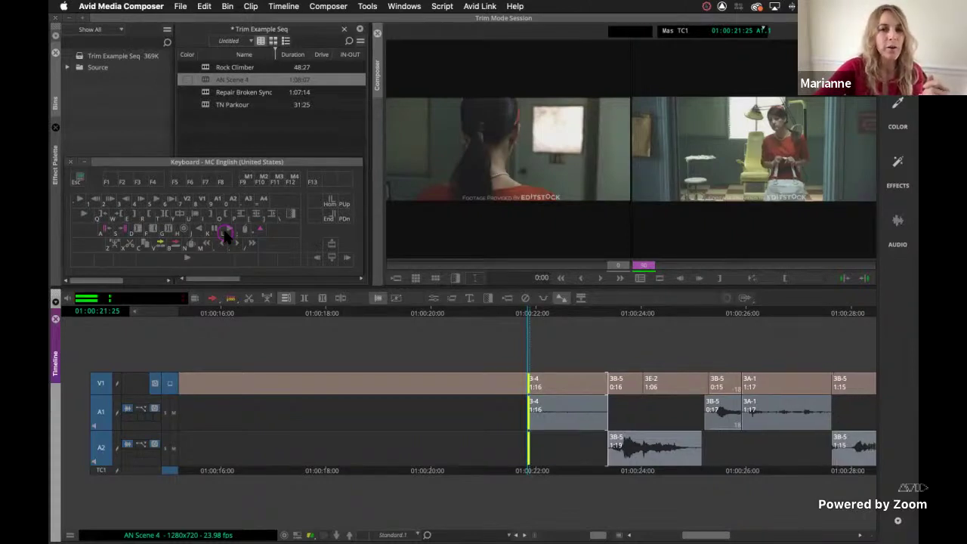
{"action": "key", "text": "k"}
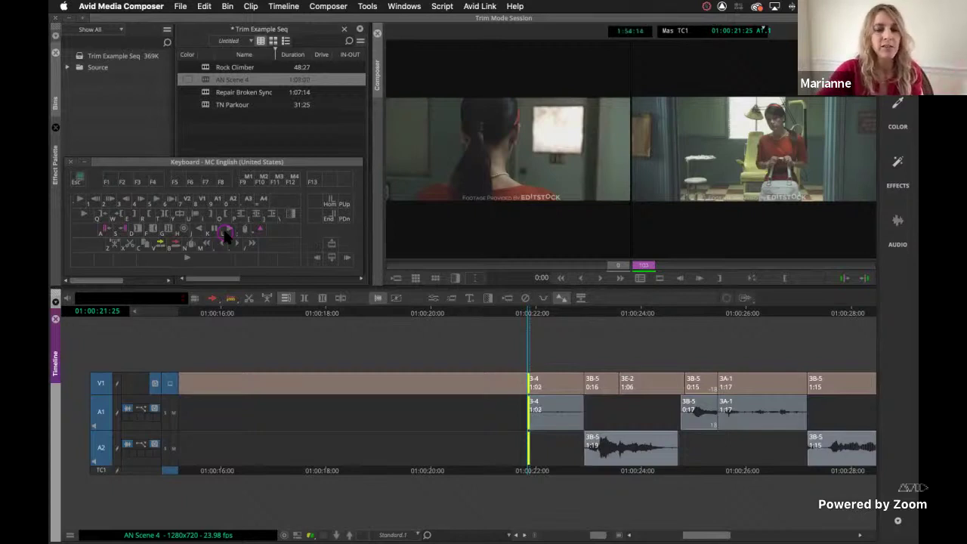
{"action": "key", "text": "l"}
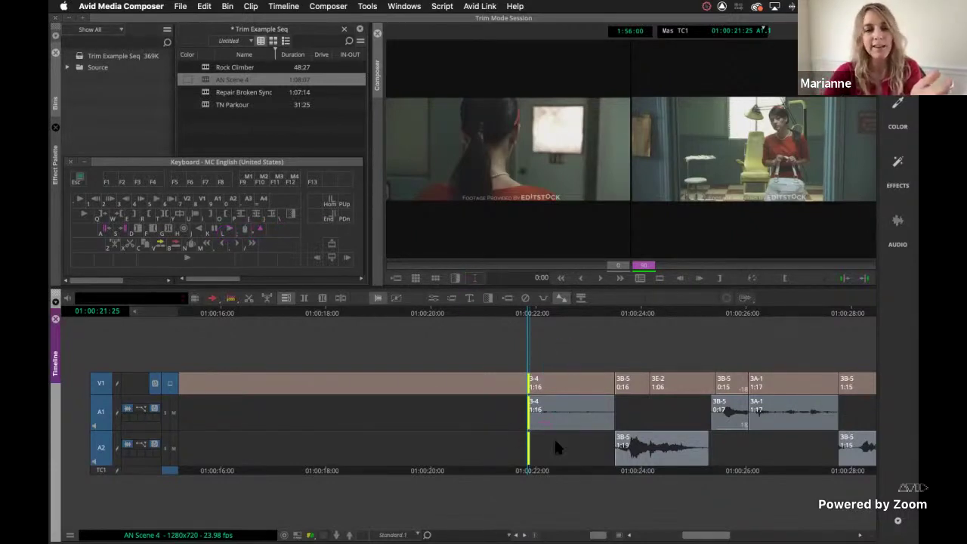
Step: Shorten the head of the 3-4 clip frame by frame to 1:13 and review the transition in a playback loop
{"action": "key", "text": "comma"}
{"action": "key", "text": "comma"}
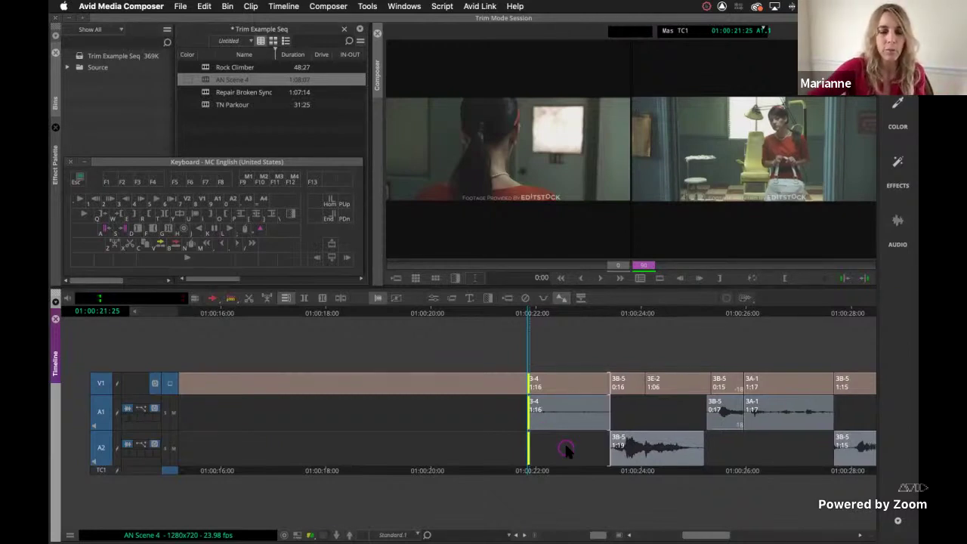
{"action": "key", "text": "comma"}
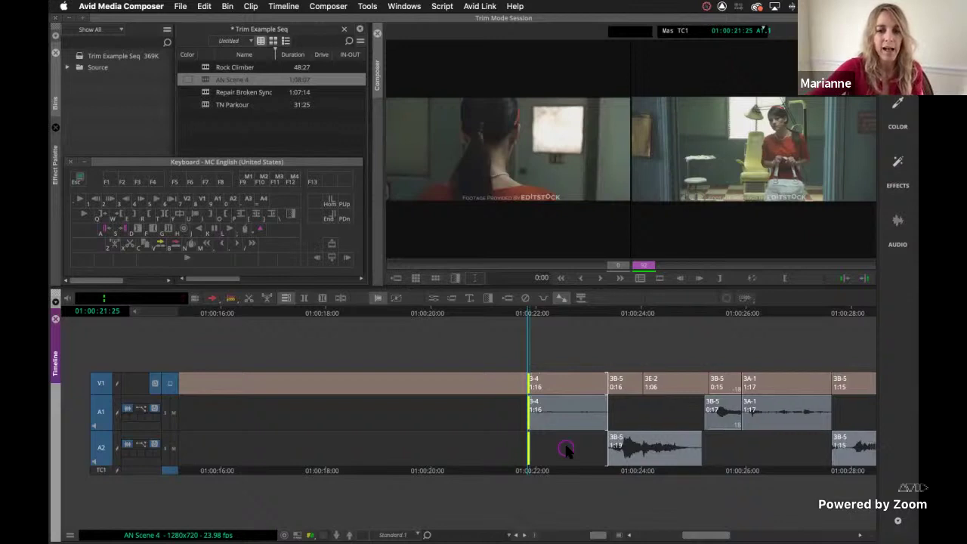
{"action": "key", "text": "space"}
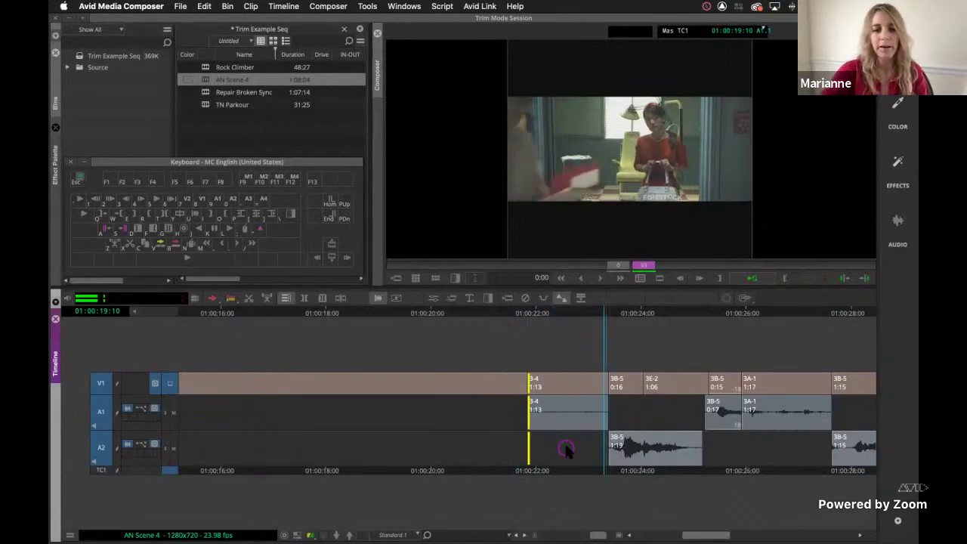
{"action": "key", "text": "space"}
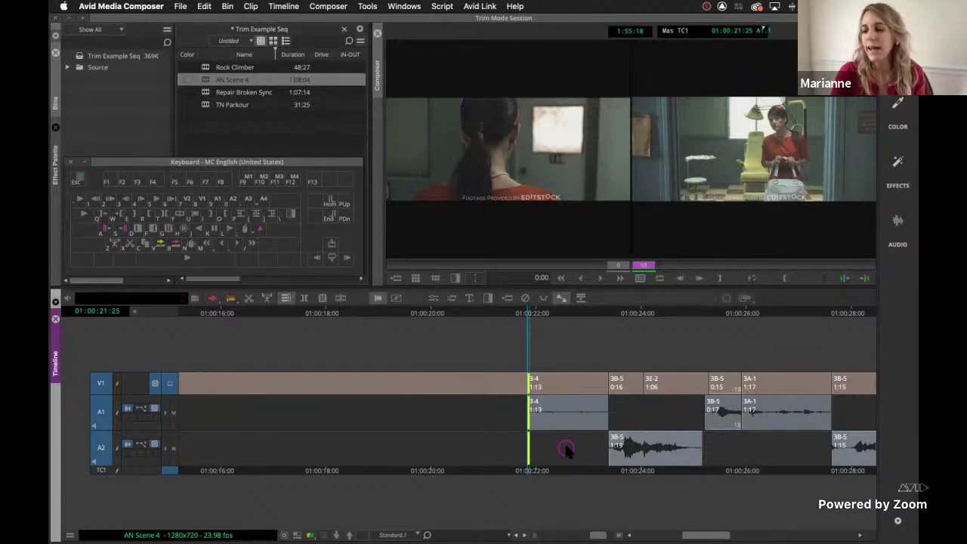
Step: Select the cut between 3B-3 and 3-3 on V1 and A1 for a dual-roller trim and play its transition loop
{"action": "key", "text": "ctrl+["}
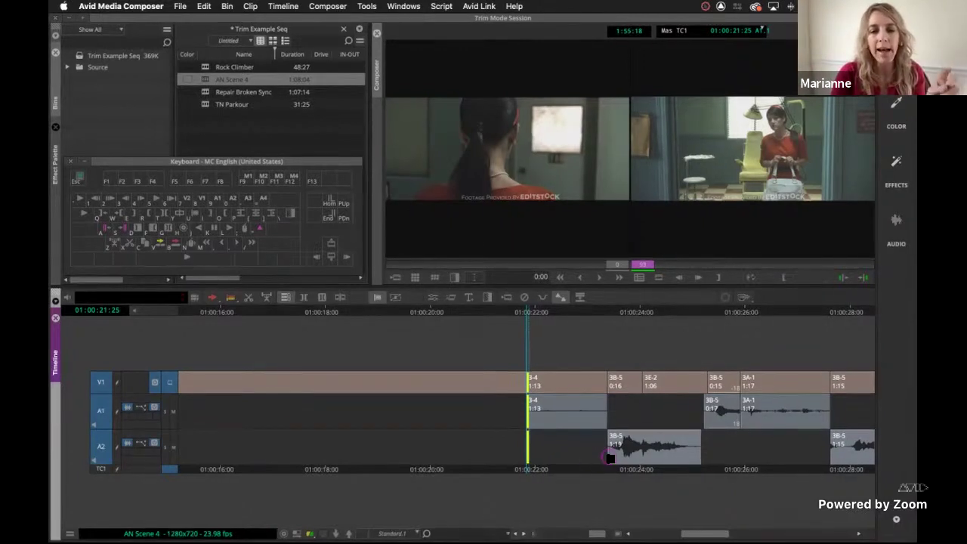
{"action": "left_click_drag", "start_coordinate": [595, 533], "coordinate": [578, 534]}
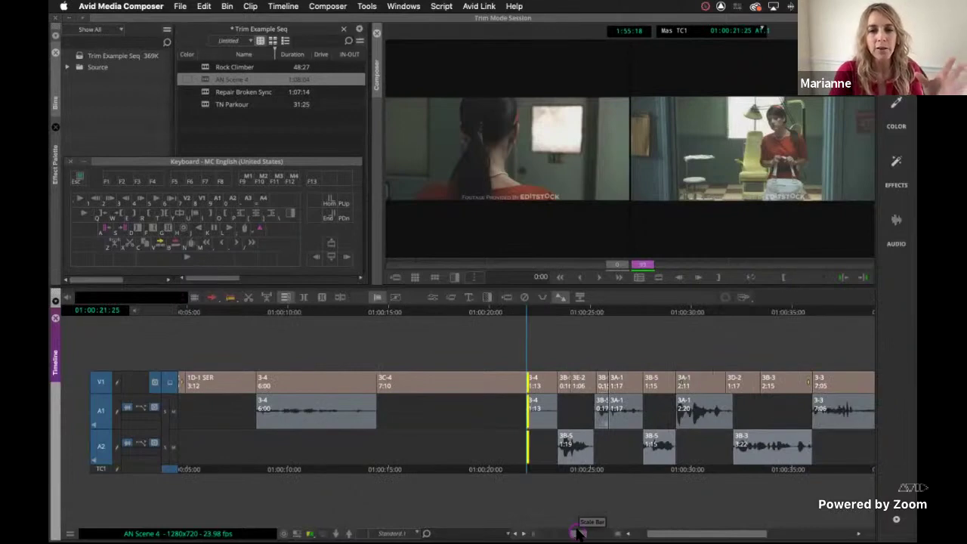
{"action": "left_click", "coordinate": [810, 470]}
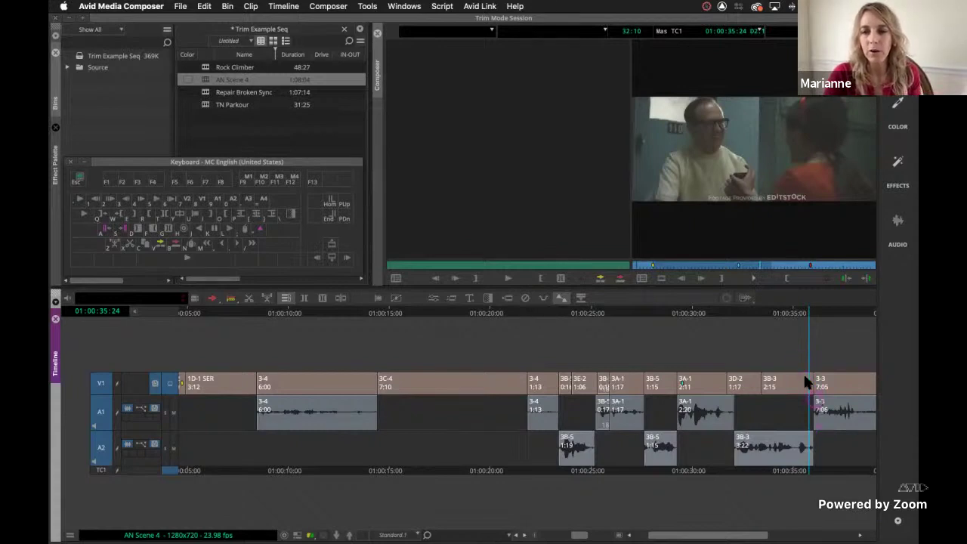
{"action": "left_click_drag", "start_coordinate": [801, 341], "coordinate": [839, 455]}
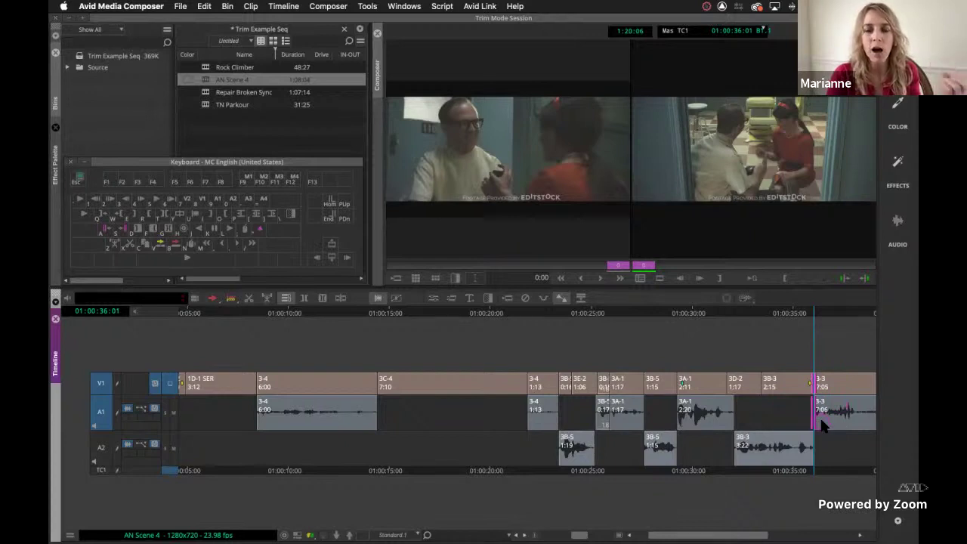
{"action": "left_click_drag", "start_coordinate": [708, 533], "coordinate": [732, 533]}
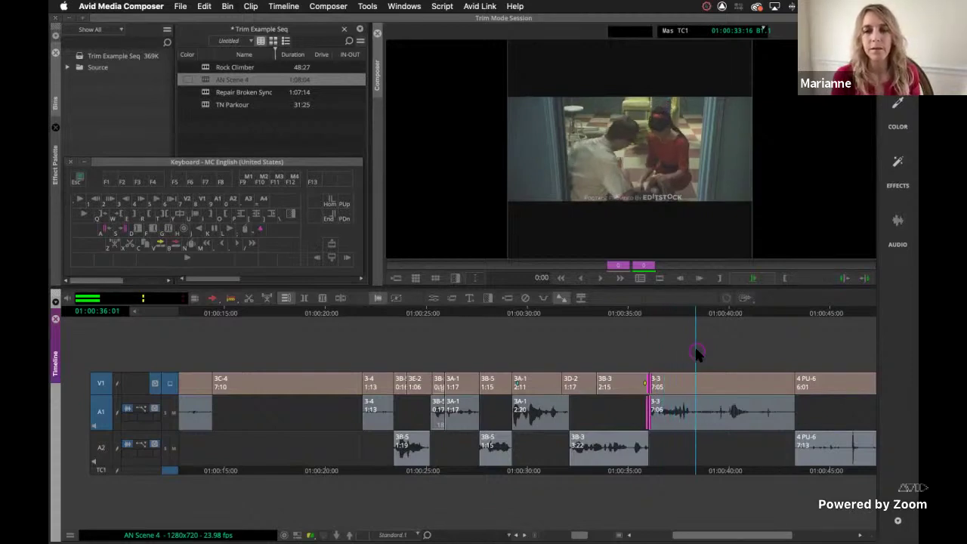
Step: Stop the loop and switch the trim at the 3-3 cut to the outgoing side only and then to the incoming side only
{"action": "key", "text": "space"}
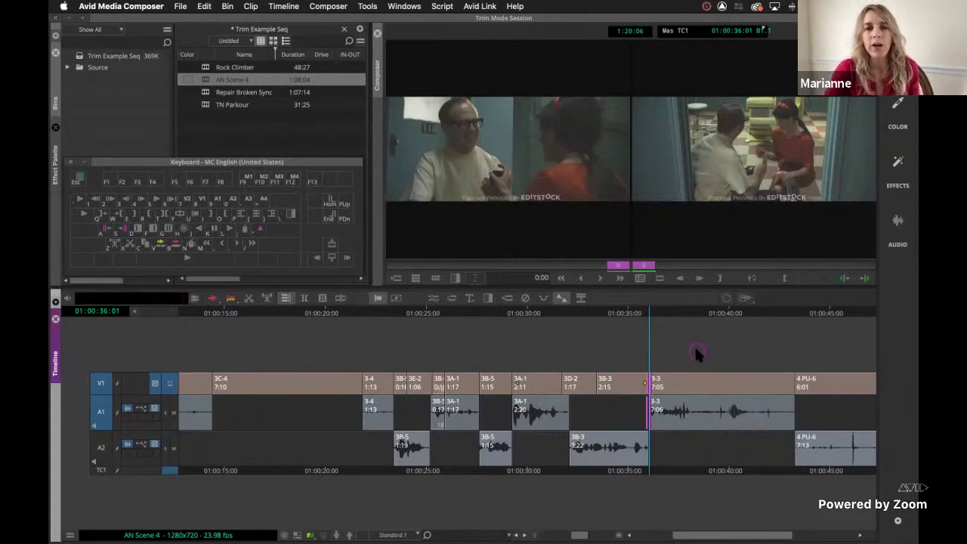
{"action": "left_click", "coordinate": [530, 154]}
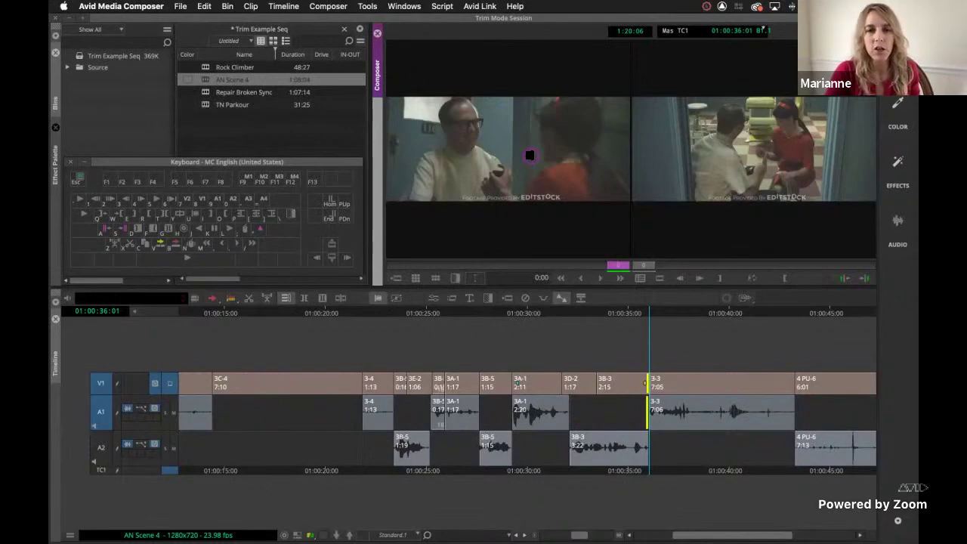
{"action": "left_click", "coordinate": [748, 153]}
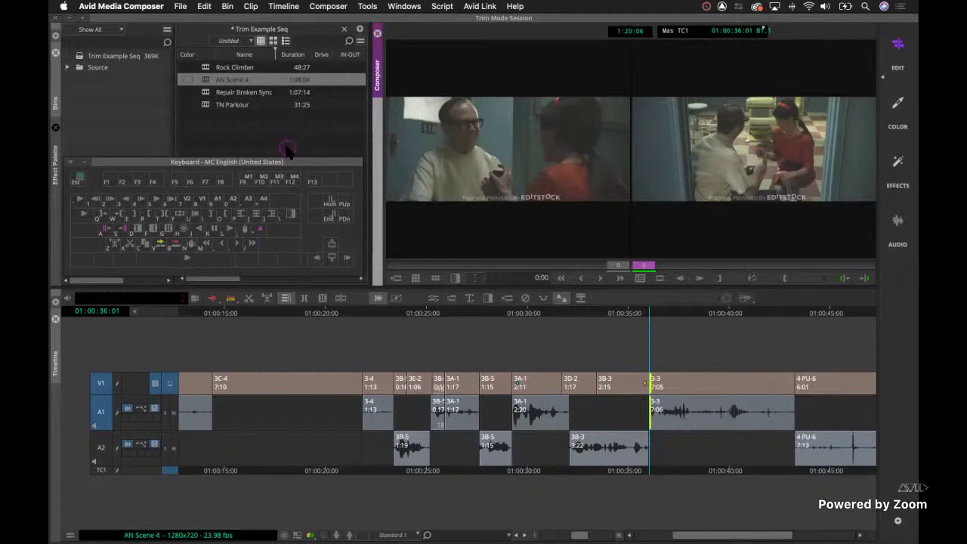
Step: Load the TN Parkour sequence and enter trim mode at the V1 cut before the R06_01 clip
{"action": "double_click", "coordinate": [206, 68]}
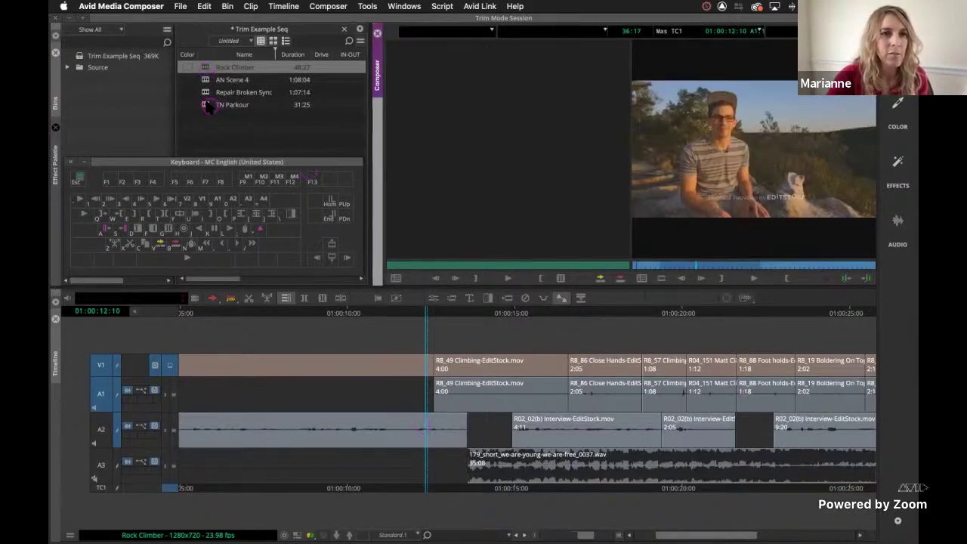
{"action": "double_click", "coordinate": [208, 107]}
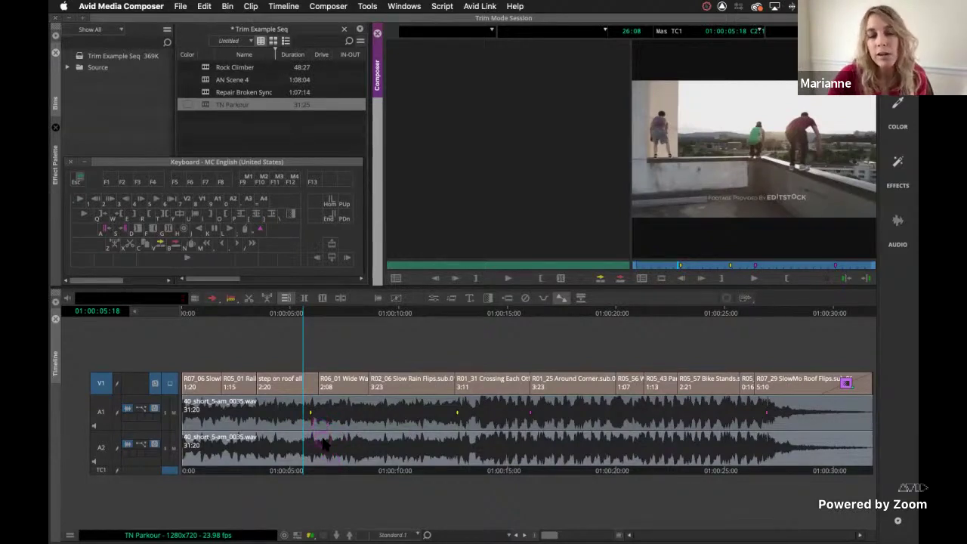
{"action": "left_click", "coordinate": [309, 354]}
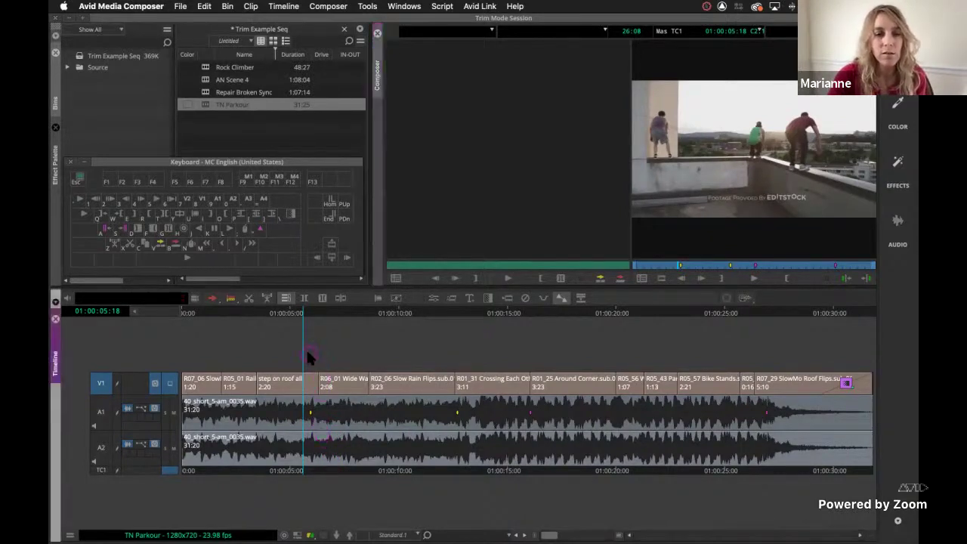
{"action": "left_click", "coordinate": [328, 406]}
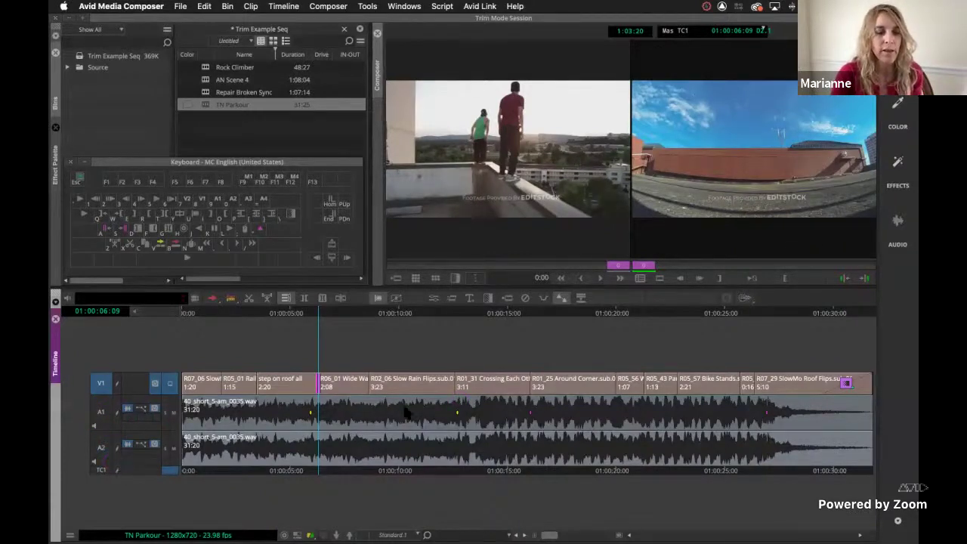
Step: Load Rock Climber, select the outgoing side of the R8_49 to R8_86 cut on V1 and A1, and turn off sync lock on A2
{"action": "double_click", "coordinate": [206, 67]}
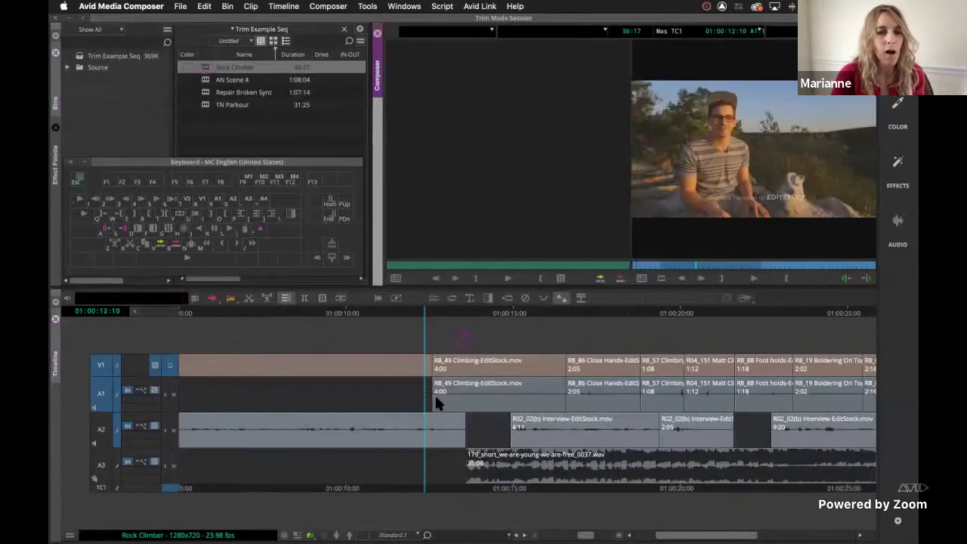
{"action": "left_click", "coordinate": [565, 425]}
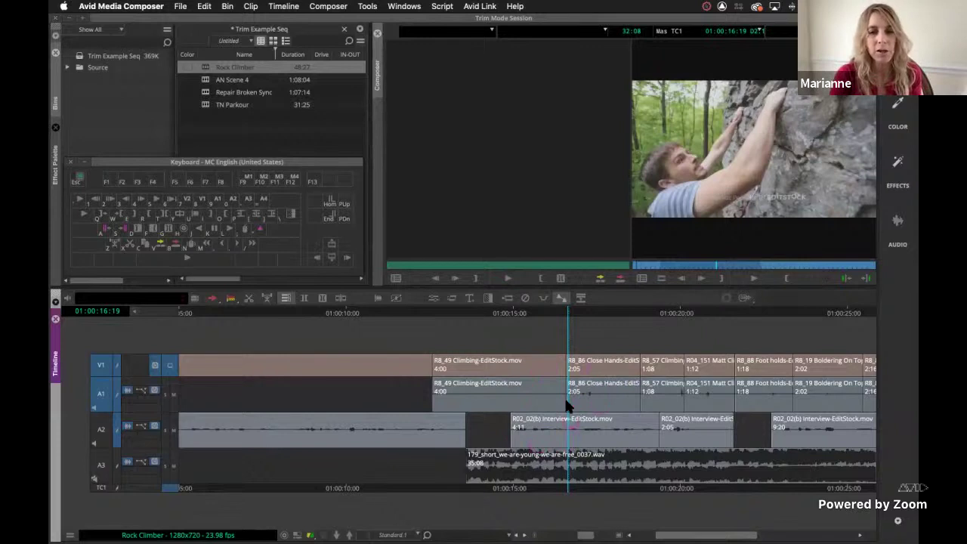
{"action": "left_click_drag", "start_coordinate": [561, 341], "coordinate": [572, 421]}
{"action": "key", "text": "p"}
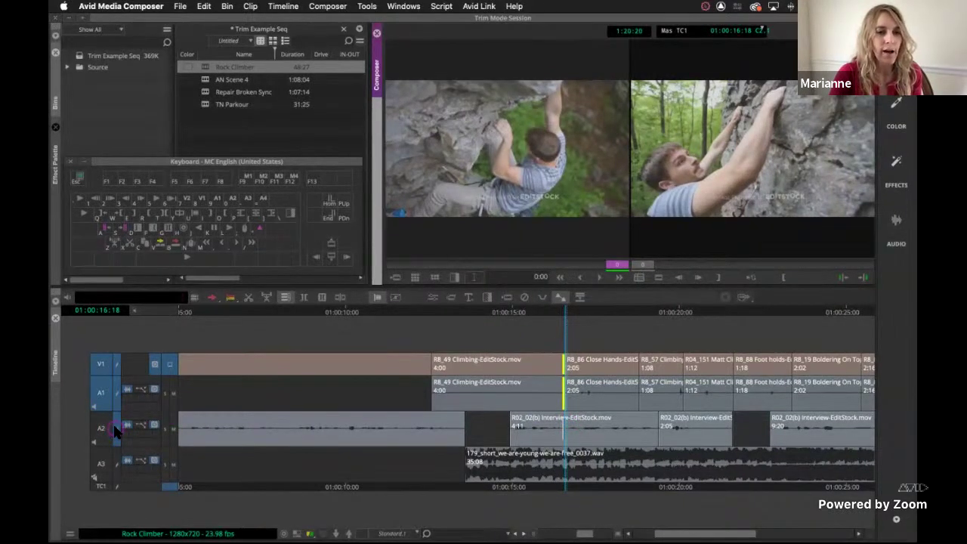
{"action": "left_click", "coordinate": [115, 429]}
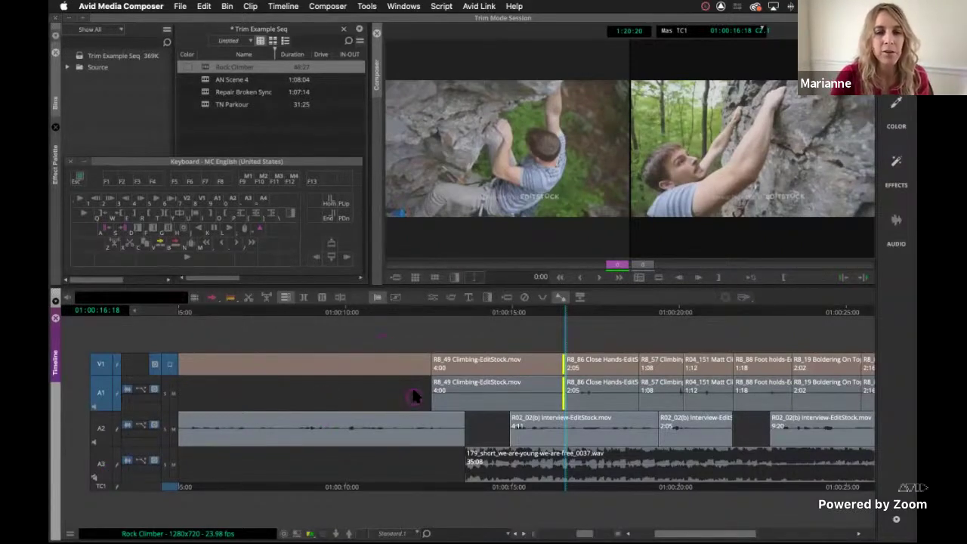
Step: Roll the V1 cut at the head of R8_49 Climbing by +10 frames and by -4:04 using numeric trim values
{"action": "left_click_drag", "start_coordinate": [420, 340], "coordinate": [444, 387]}
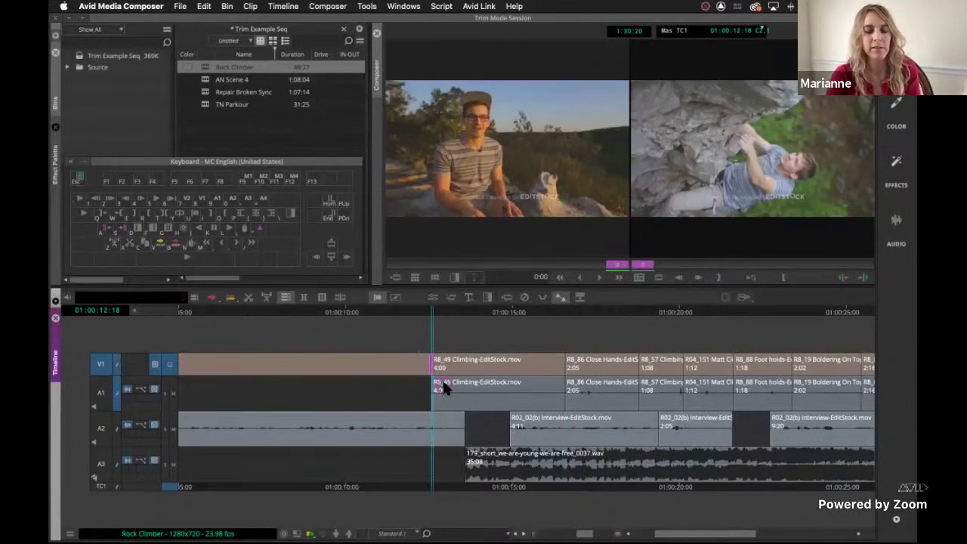
{"action": "left_click", "coordinate": [484, 360]}
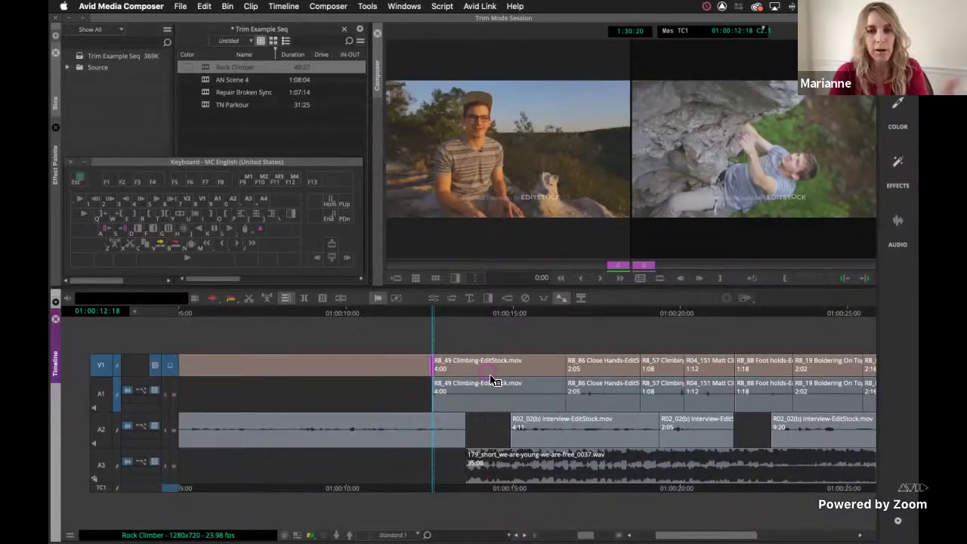
{"action": "key", "text": "space"}
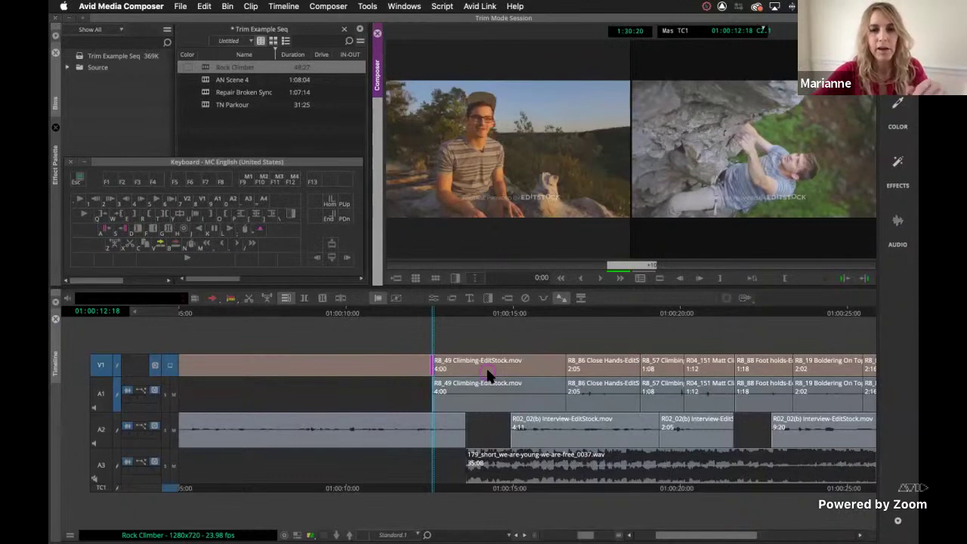
{"action": "key", "text": "slash"}
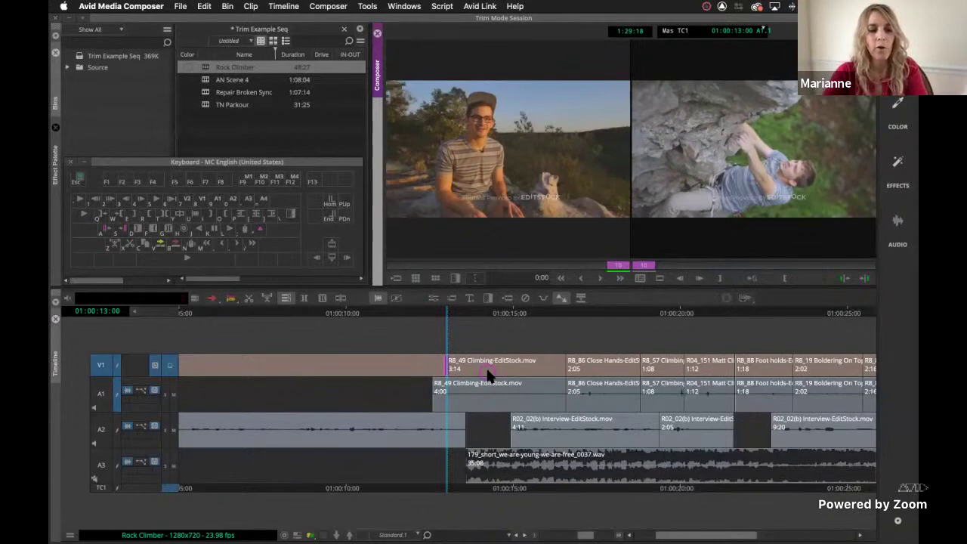
{"action": "key", "text": "space"}
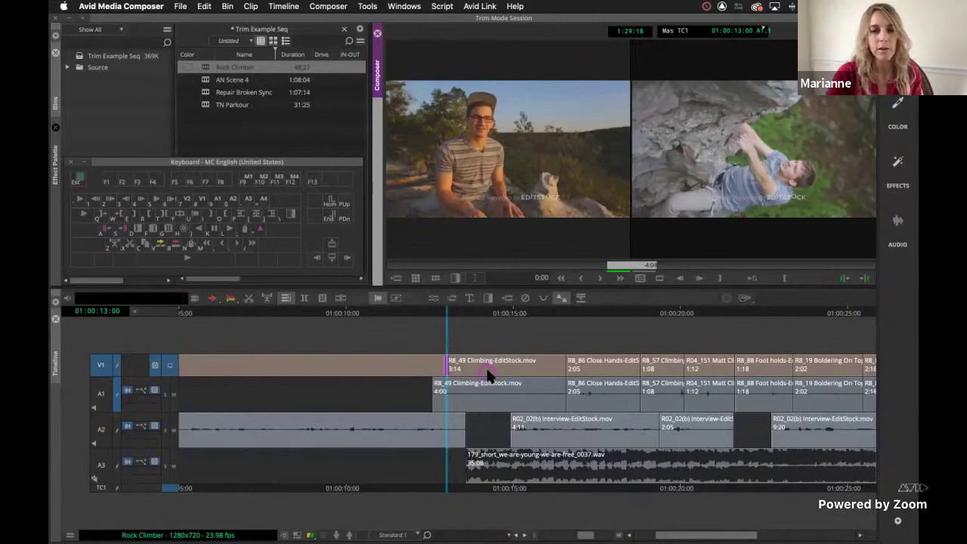
{"action": "key", "text": "Return"}
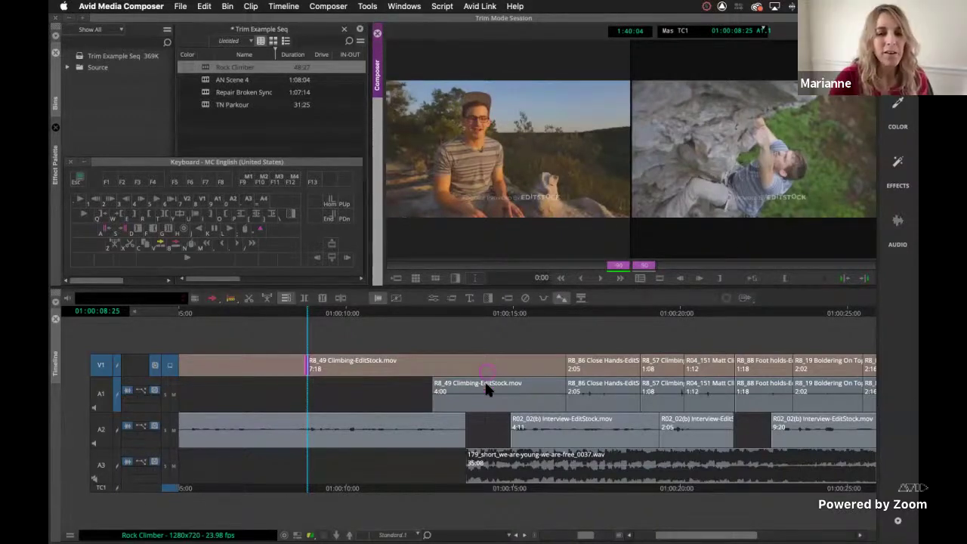
Step: Roll the V1 cut to 01:00:12:18, in line with the head of R8_49 Climbing on A1, making the V1 clip 4:00 long
{"action": "left_click", "coordinate": [463, 487]}
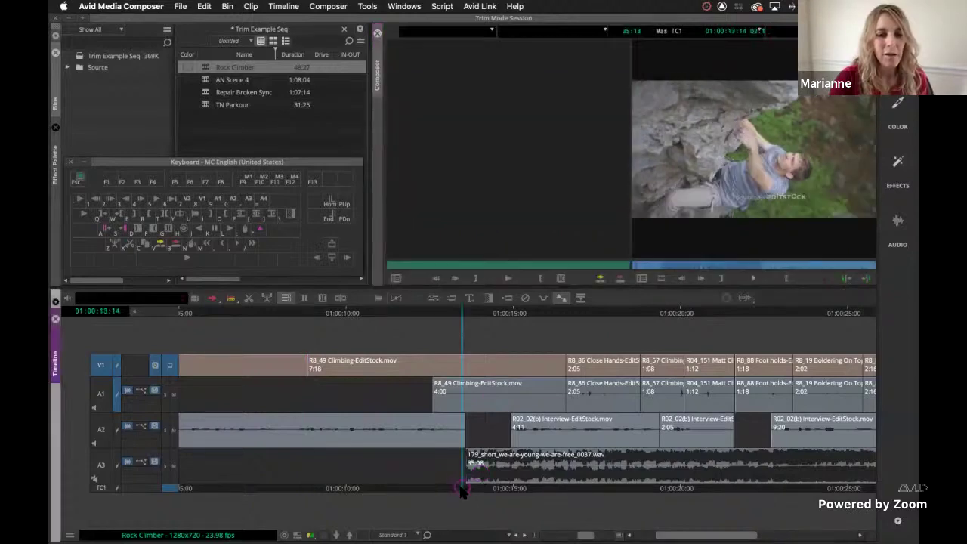
{"action": "left_click", "coordinate": [442, 488]}
{"action": "mouse_move", "coordinate": [318, 383]}
{"action": "left_mouse_down"}
{"action": "mouse_move", "coordinate": [334, 365]}
{"action": "mouse_move", "coordinate": [438, 363]}
{"action": "left_mouse_up"}
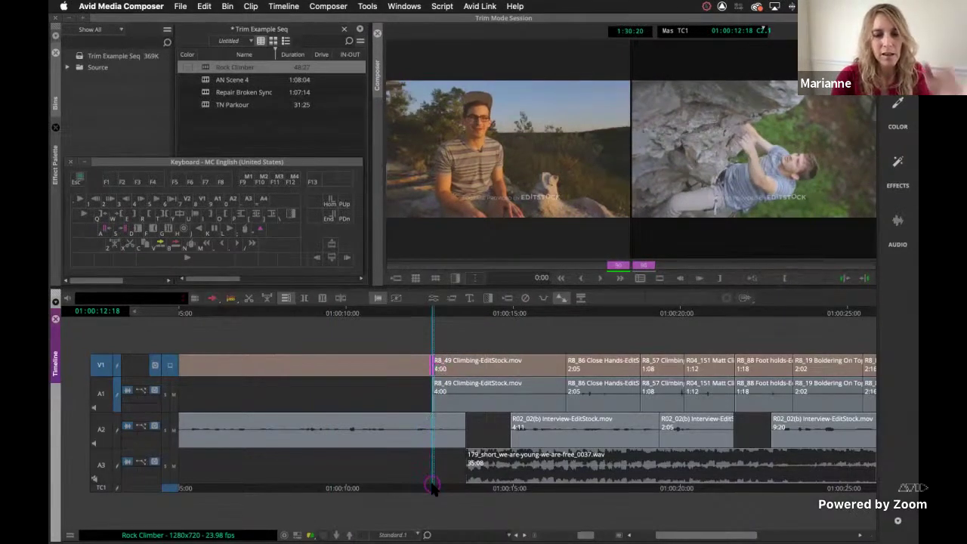
Step: Select both sides of the cut at the head of R8_49 Climbing on V1 and A1, and add a trim point on A3
{"action": "left_click", "coordinate": [432, 486]}
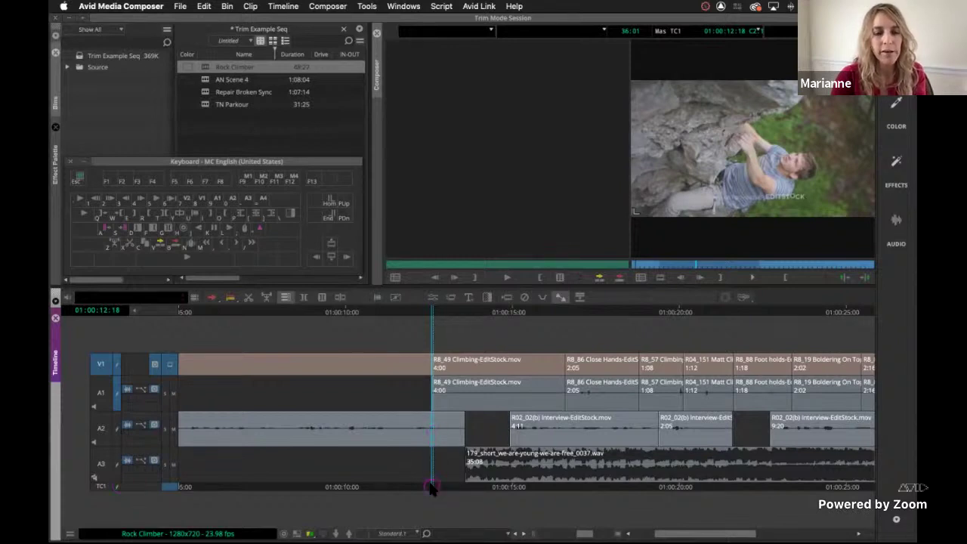
{"action": "left_click", "coordinate": [423, 335]}
{"action": "left_click_drag", "start_coordinate": [427, 361], "coordinate": [447, 438]}
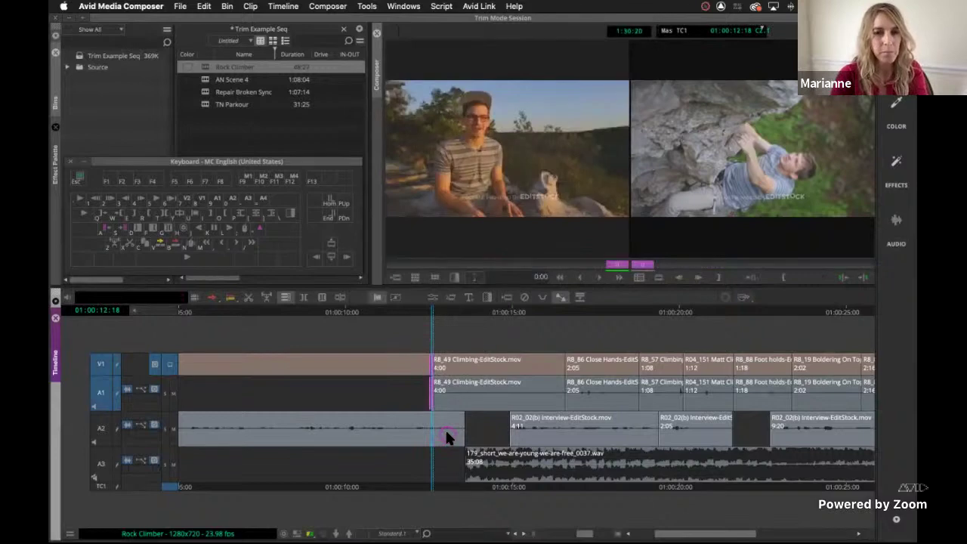
{"action": "left_click", "coordinate": [432, 458]}
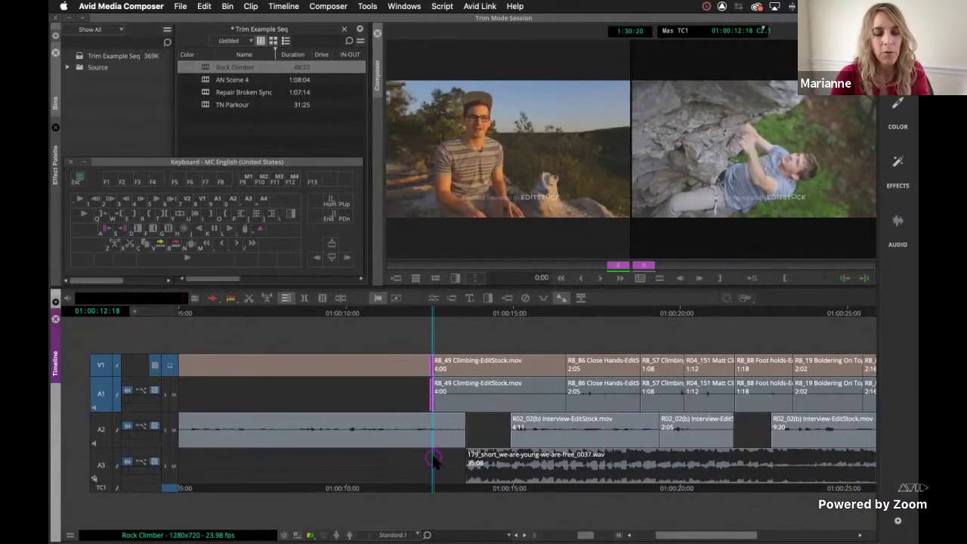
{"action": "left_click", "coordinate": [341, 298]}
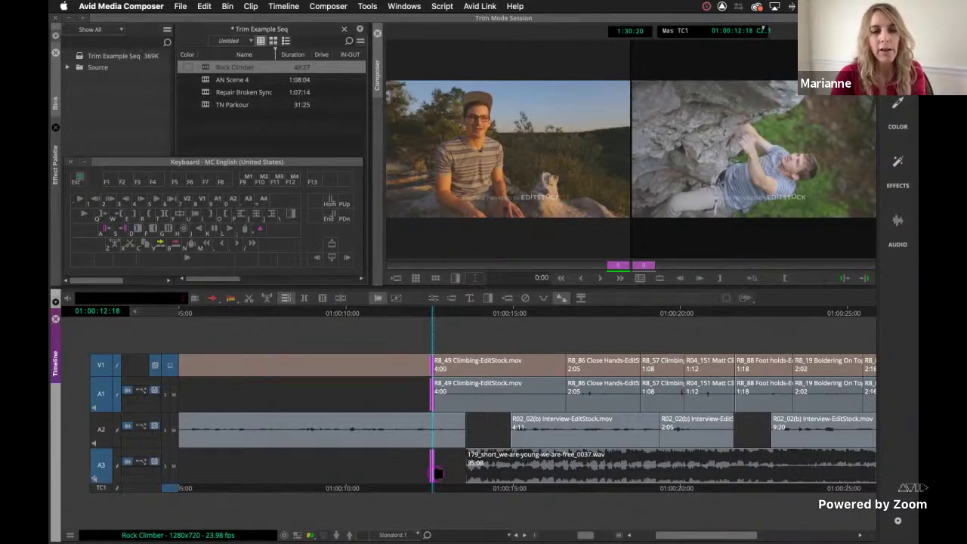
{"action": "left_click", "coordinate": [409, 453]}
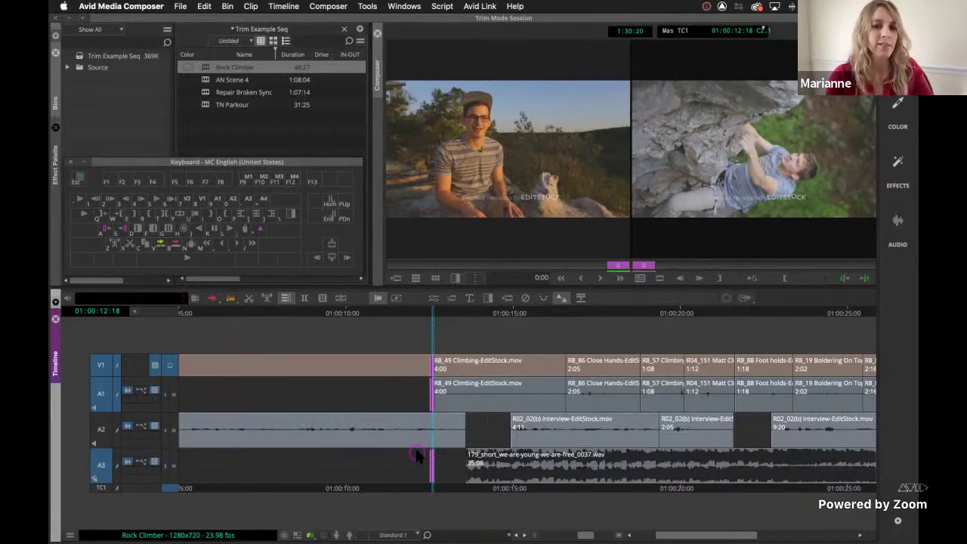
{"action": "left_click", "coordinate": [444, 475]}
{"action": "left_click", "coordinate": [444, 476]}
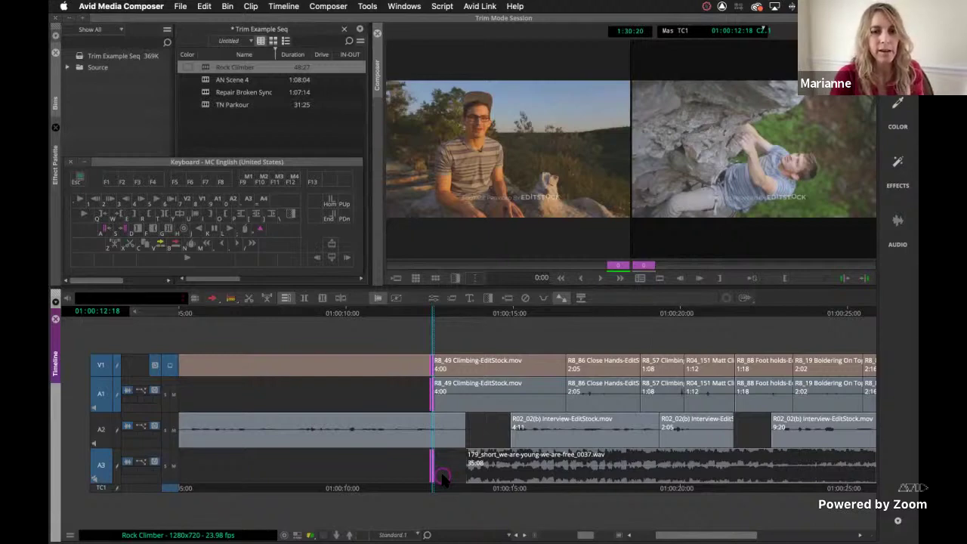
{"action": "left_click", "coordinate": [612, 468]}
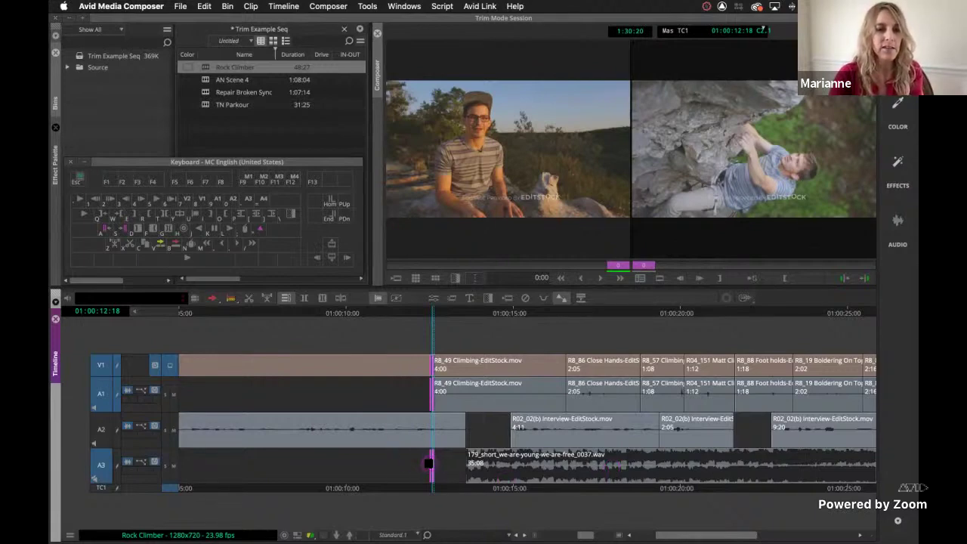
Step: Switch the trim to the incoming side, turn on sync lock for all tracks, and take A3 out of the trim
{"action": "left_click", "coordinate": [700, 173]}
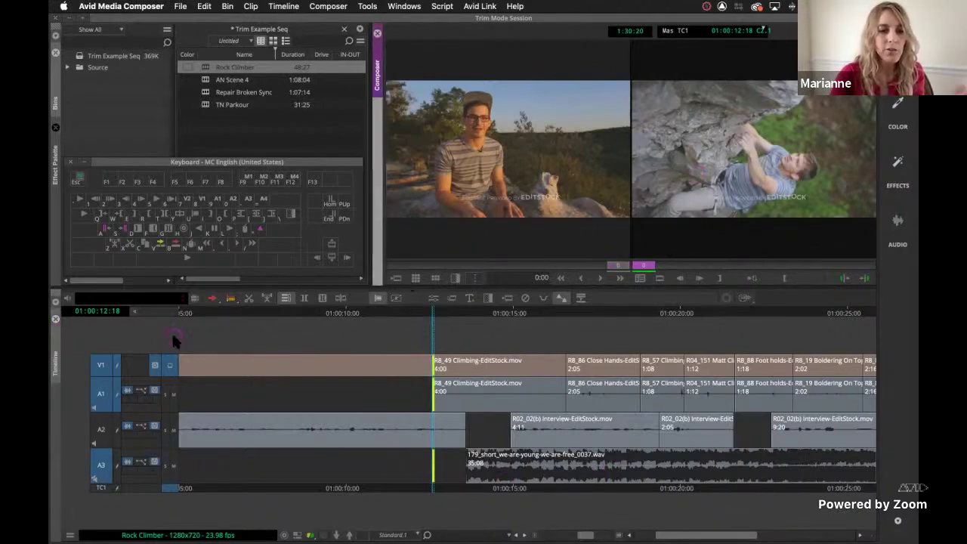
{"action": "left_click", "coordinate": [117, 487]}
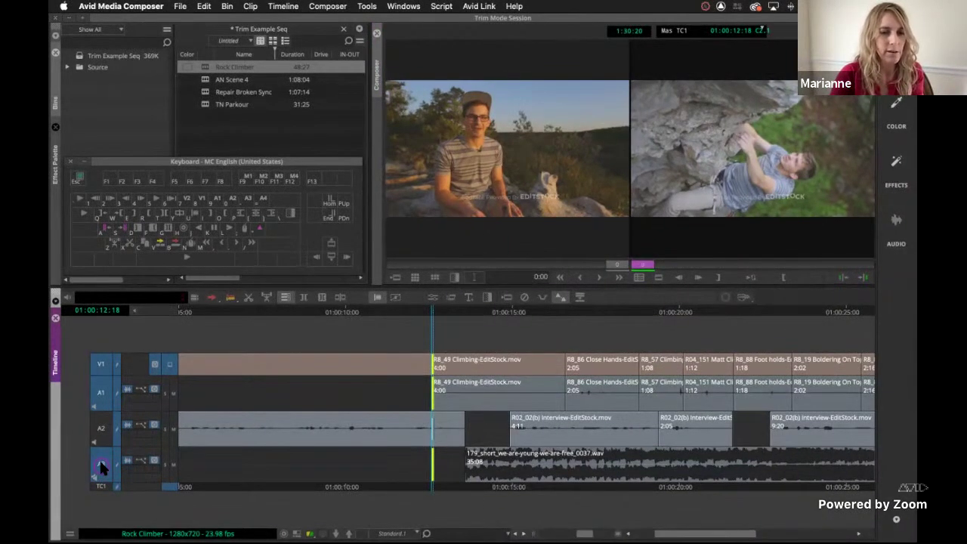
{"action": "left_click", "coordinate": [102, 464]}
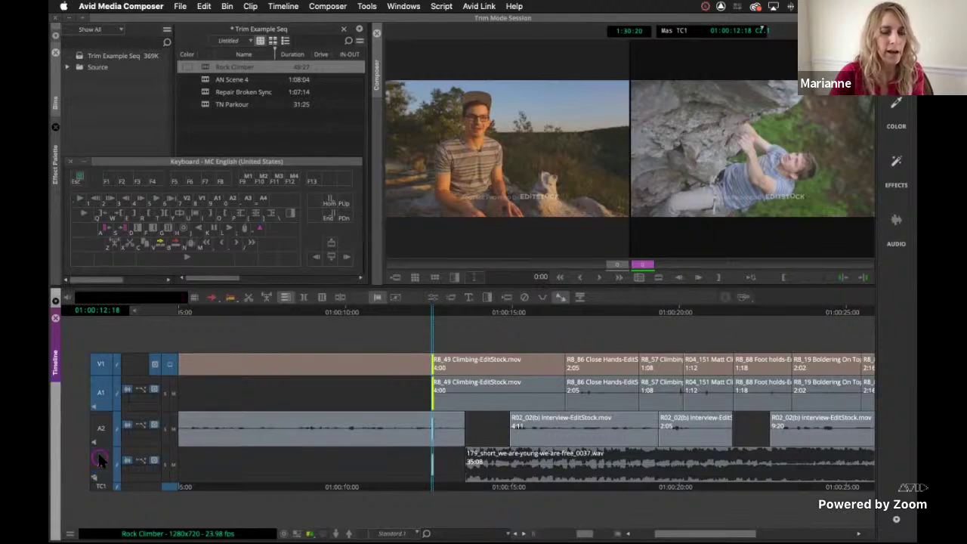
{"action": "left_click", "coordinate": [437, 483]}
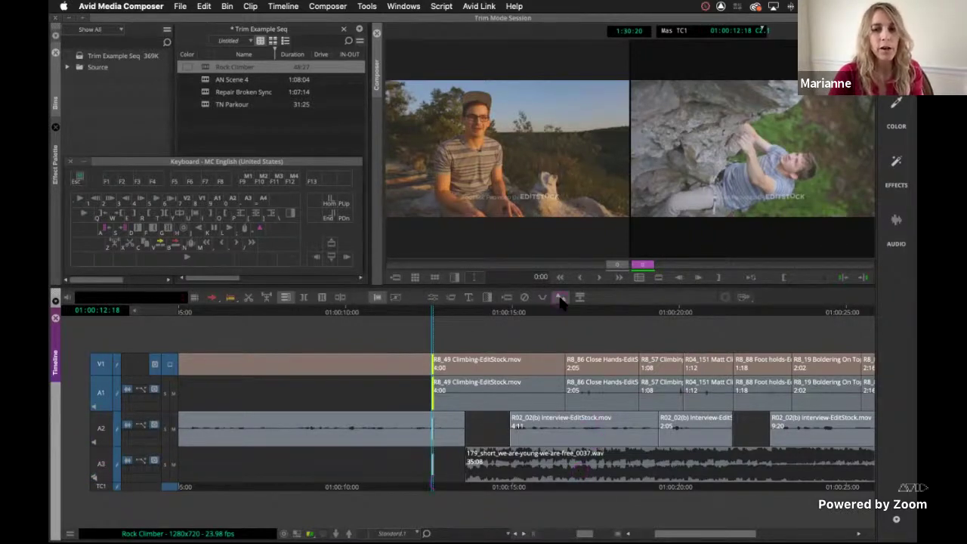
Step: Go to the R8_49 to R8_86 cut on V1 and A1 and select its incoming side
{"action": "key", "text": "s"}
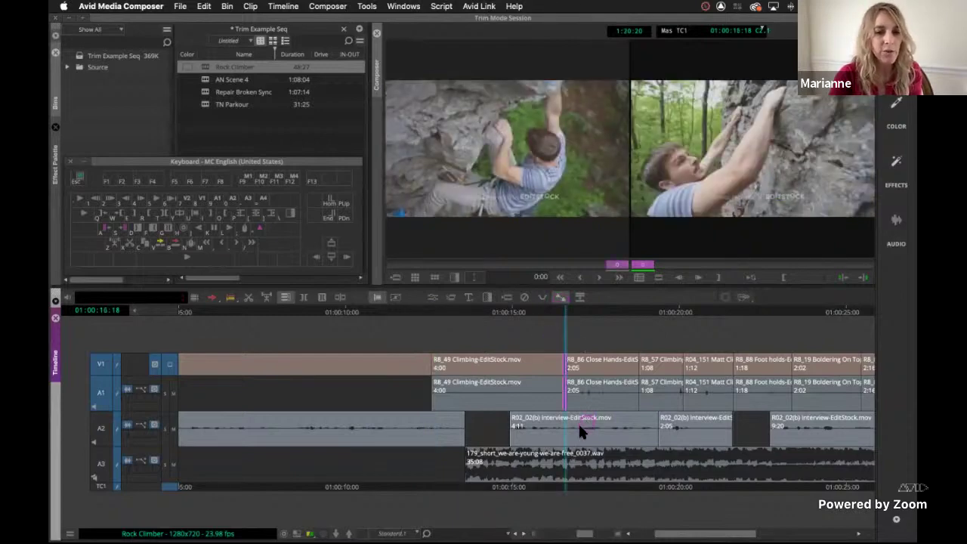
{"action": "left_click", "coordinate": [687, 166]}
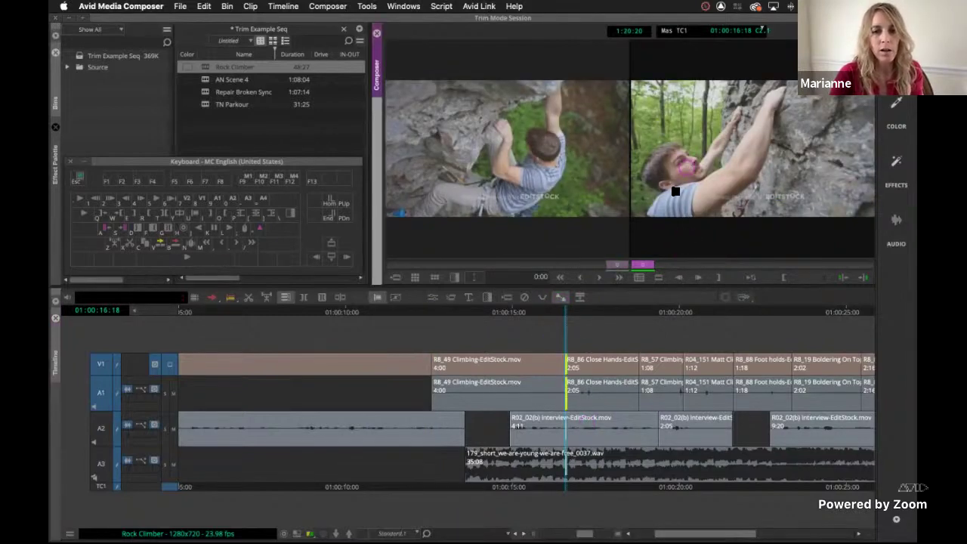
{"action": "left_click", "coordinate": [570, 461]}
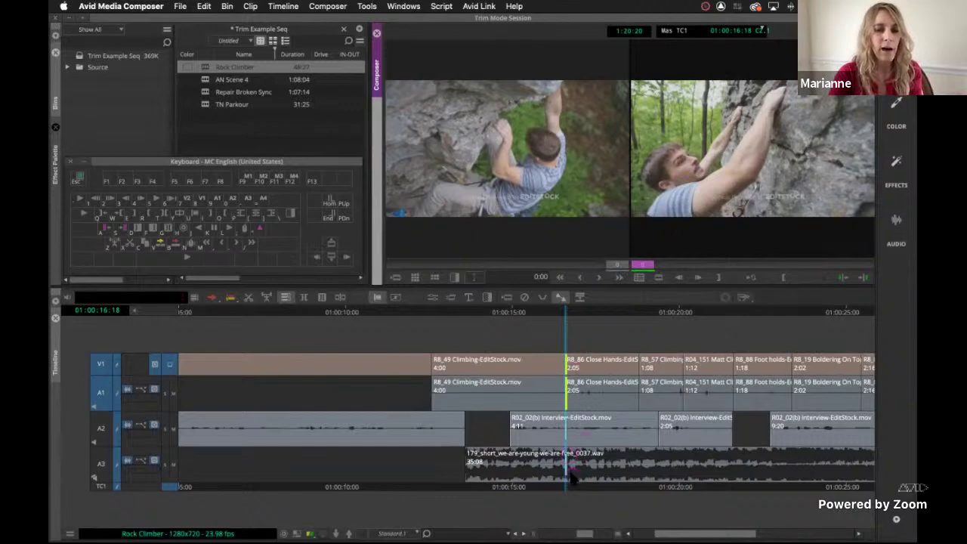
{"action": "left_click", "coordinate": [734, 459]}
{"action": "left_click", "coordinate": [567, 460]}
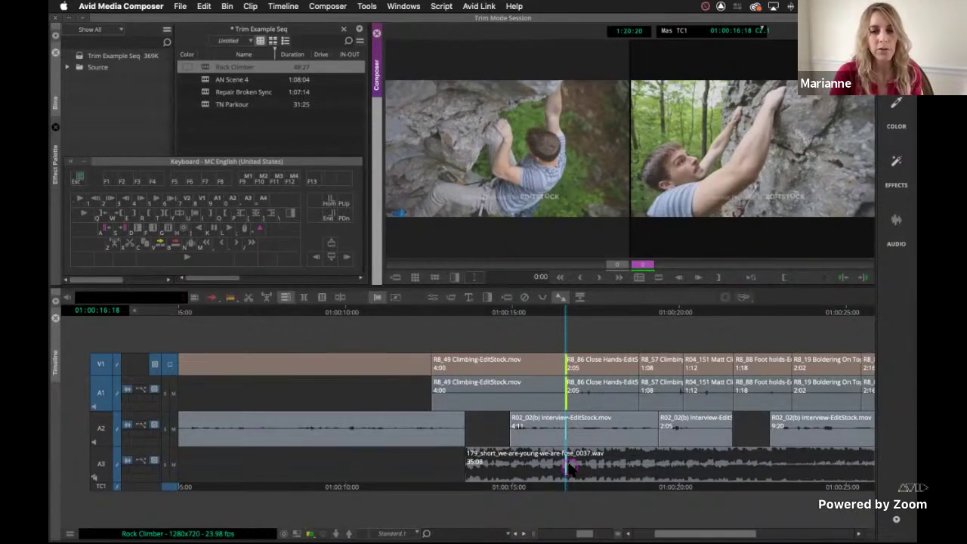
{"action": "left_click", "coordinate": [565, 501]}
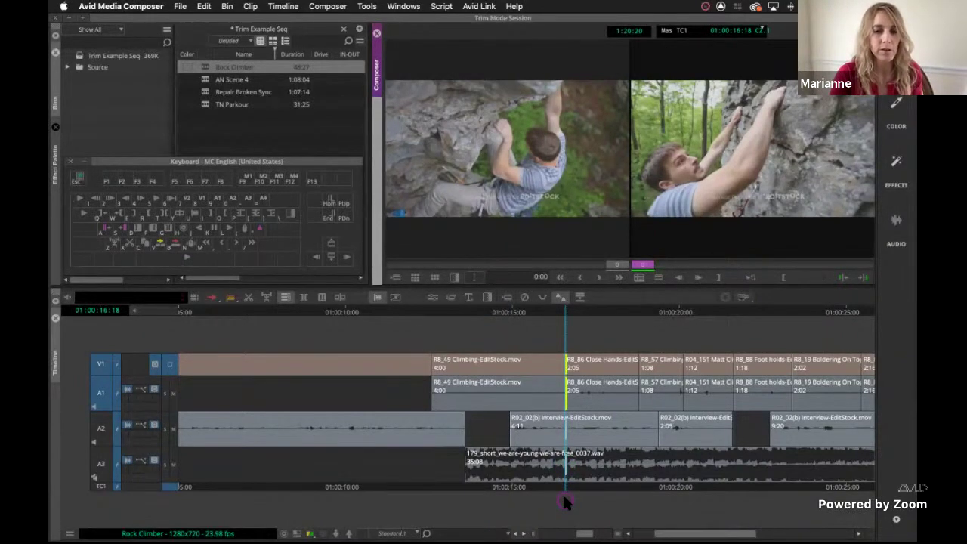
{"action": "left_click", "coordinate": [182, 512]}
{"action": "left_click", "coordinate": [595, 464]}
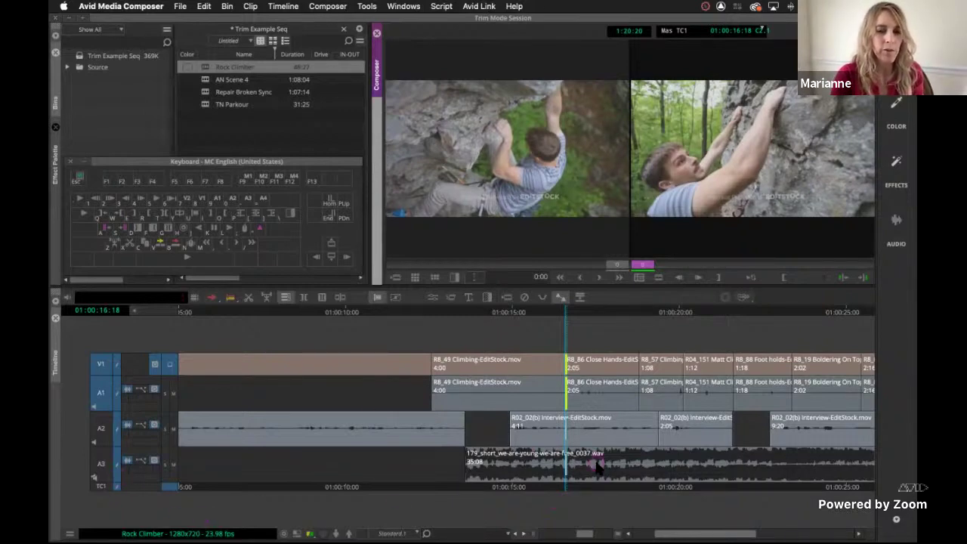
{"action": "left_click", "coordinate": [117, 479]}
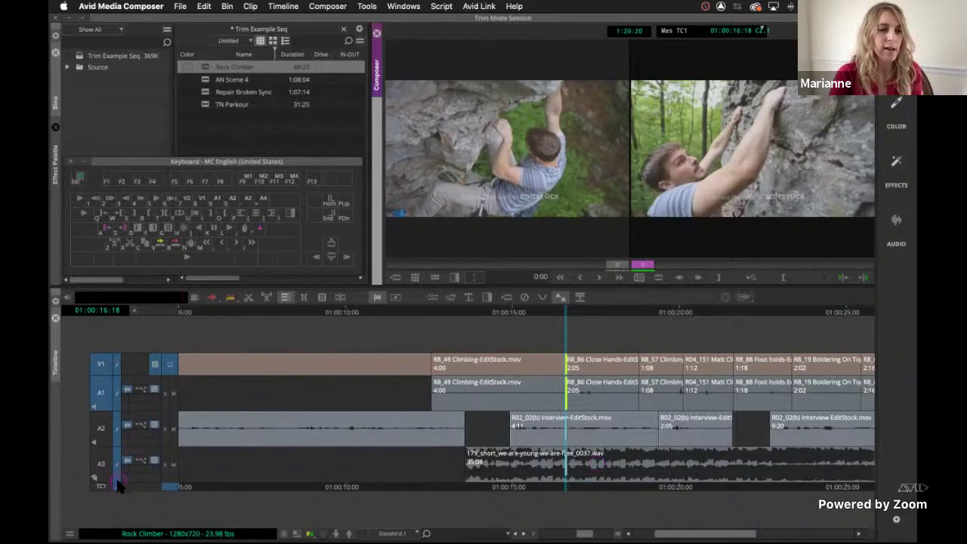
{"action": "left_click", "coordinate": [582, 420]}
{"action": "left_click", "coordinate": [677, 444]}
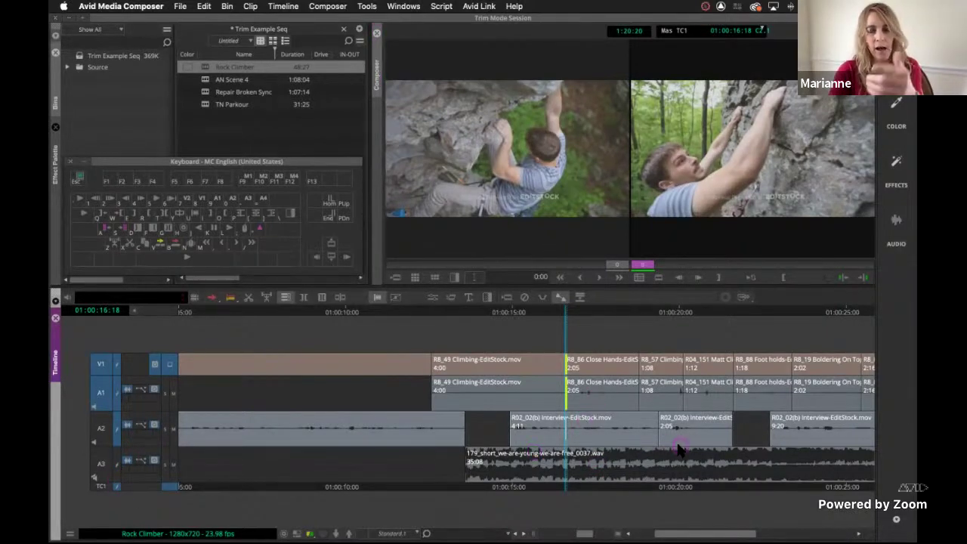
{"action": "left_click", "coordinate": [756, 234]}
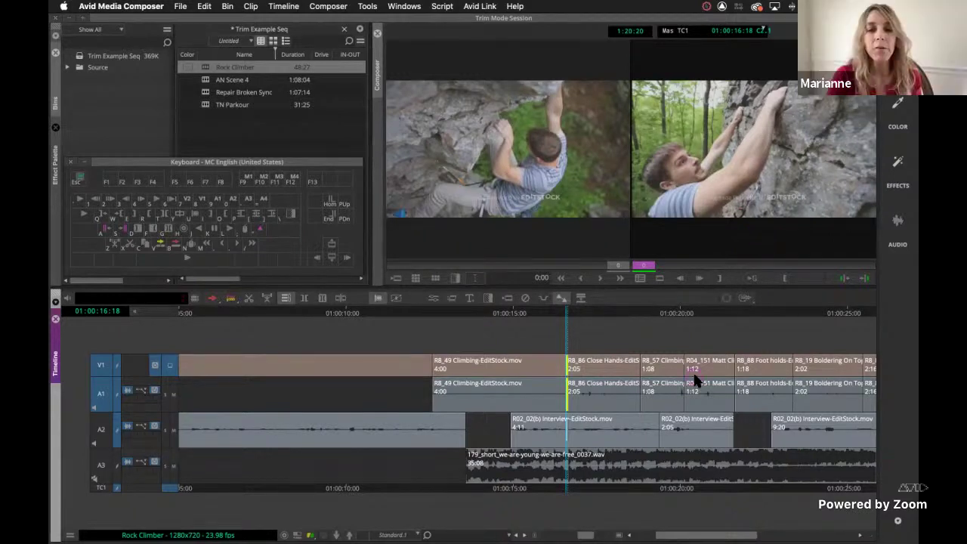
Step: Select both sides of the cut at the head of R8_49 Climbing on V1 and A1
{"action": "left_click", "coordinate": [455, 488]}
{"action": "left_click_drag", "start_coordinate": [427, 346], "coordinate": [451, 434]}
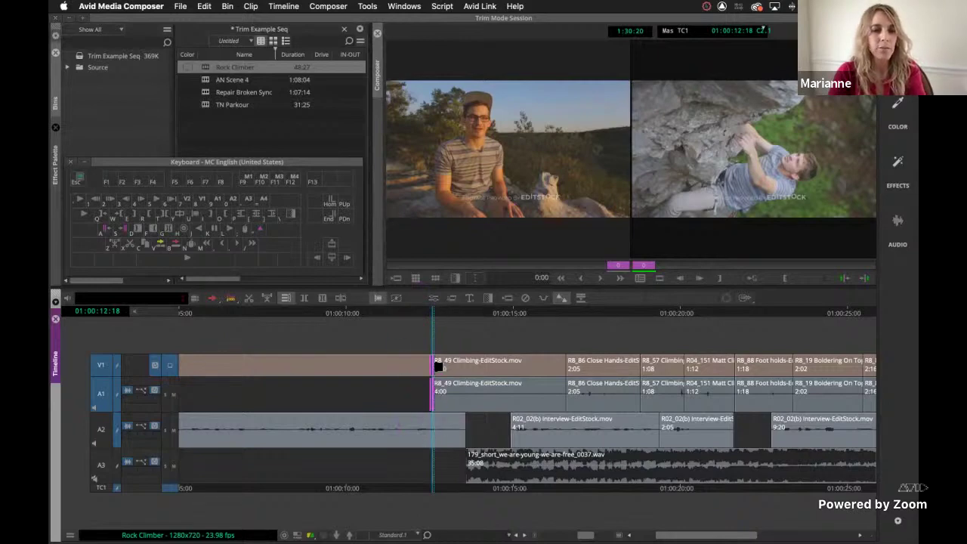
{"action": "left_click", "coordinate": [485, 362]}
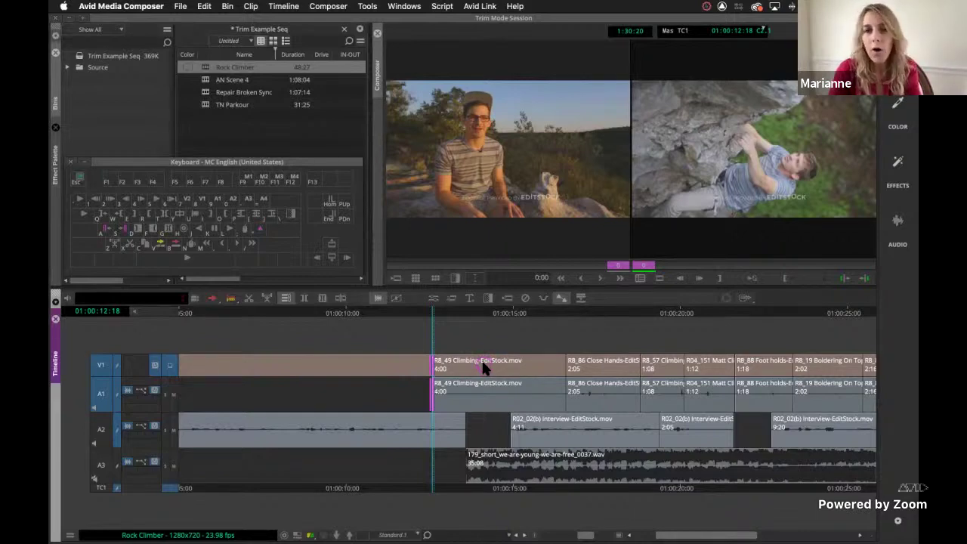
Step: Leave trim mode, park the playhead at 01:00:13:25 within R8_49 Climbing, and mark an IN point there
{"action": "left_click", "coordinate": [464, 311]}
{"action": "left_click_drag", "start_coordinate": [467, 381], "coordinate": [475, 381]}
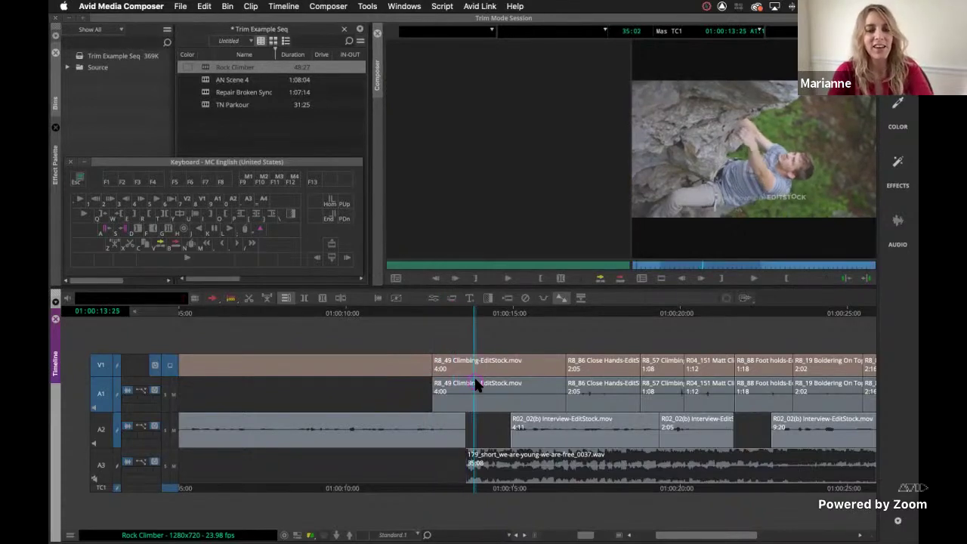
{"action": "key", "text": "i"}
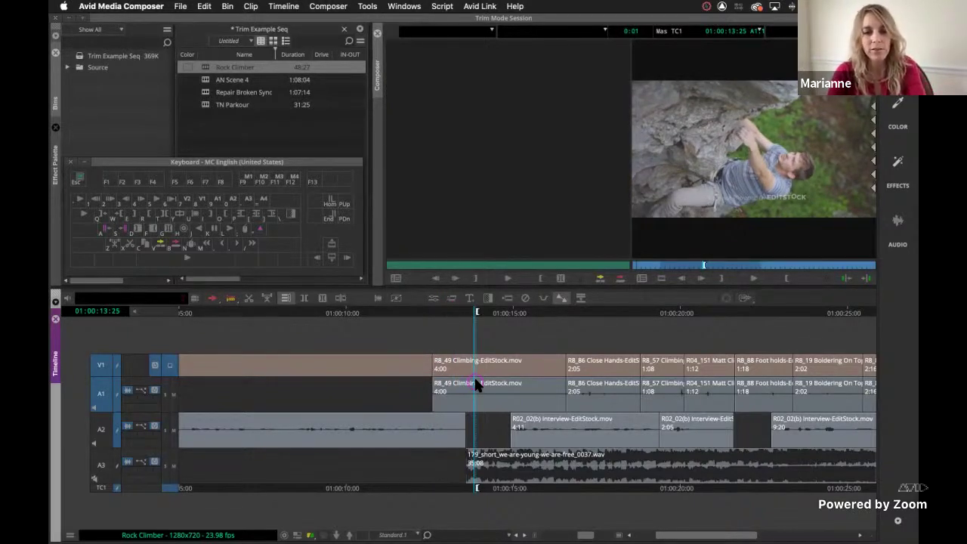
Step: Roll the V1 cut at the head of R8_49 Climbing to the IN mark at 01:00:13:26, making the V1 clip 2:17 long
{"action": "left_click_drag", "start_coordinate": [423, 334], "coordinate": [441, 385]}
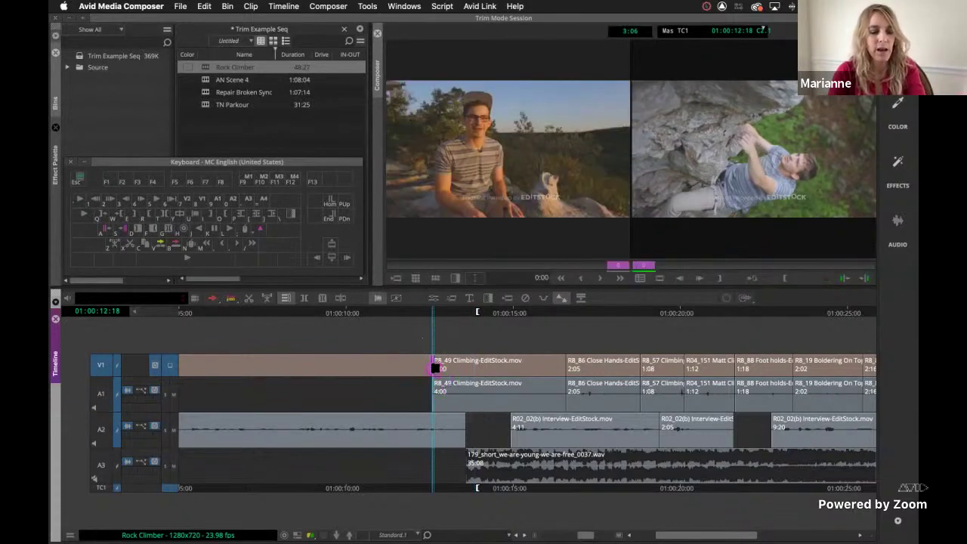
{"action": "mouse_move", "coordinate": [437, 368]}
{"action": "left_mouse_down"}
{"action": "mouse_move", "coordinate": [478, 375]}
{"action": "mouse_move", "coordinate": [433, 373]}
{"action": "left_mouse_up"}
{"action": "left_click", "coordinate": [437, 372]}
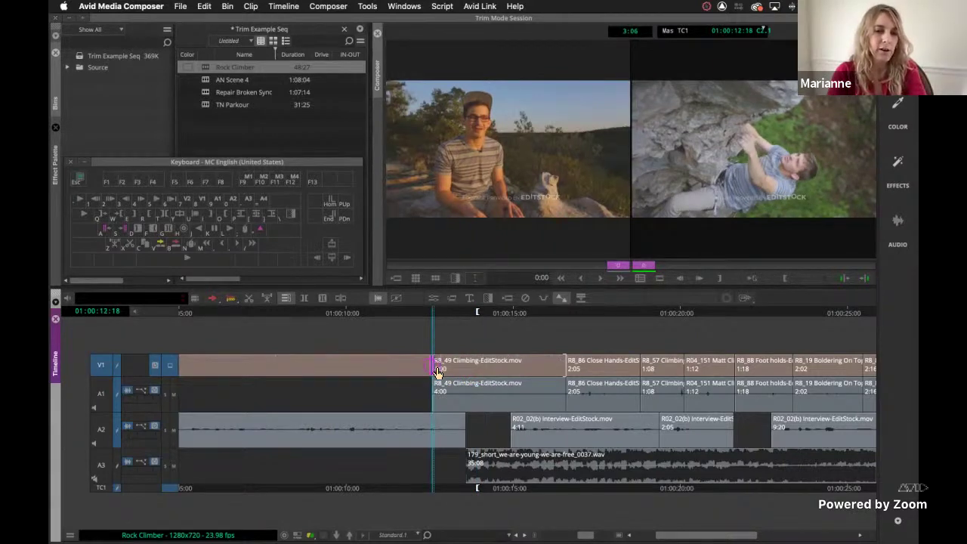
{"action": "left_click_drag", "start_coordinate": [437, 372], "coordinate": [468, 376]}
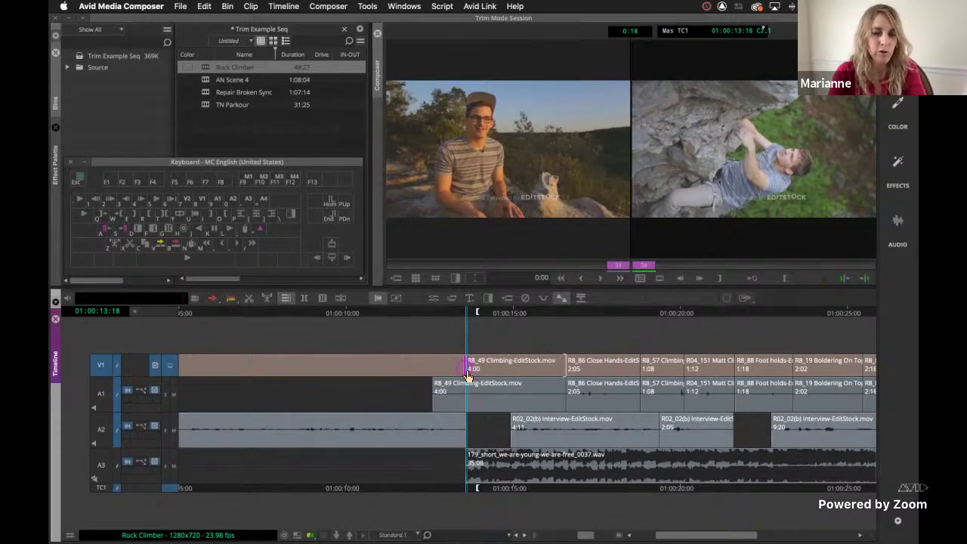
{"action": "left_click_drag", "start_coordinate": [468, 375], "coordinate": [477, 375]}
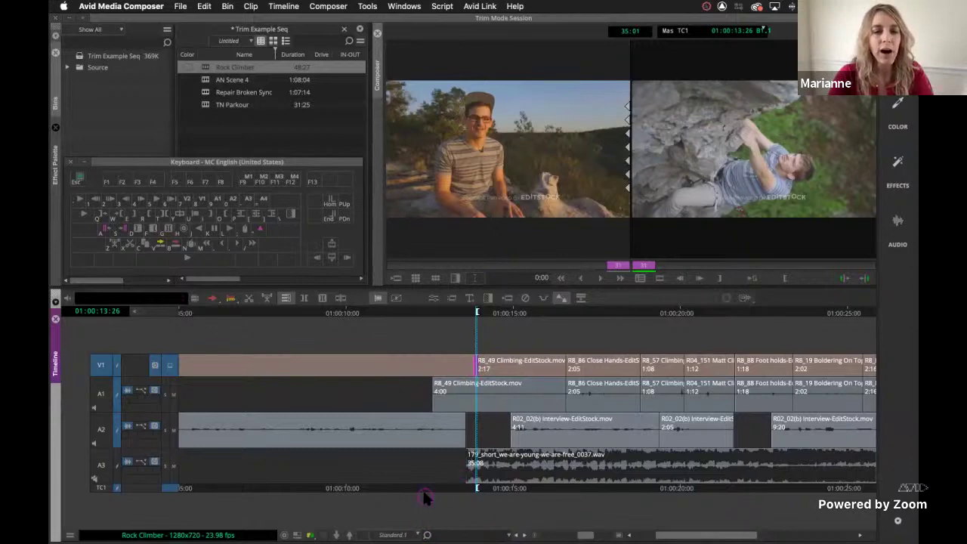
Step: Leave trim mode and park the playhead at 01:00:11:20, ahead of the V1 cut into R8_49 Climbing
{"action": "left_click_drag", "start_coordinate": [425, 488], "coordinate": [406, 490]}
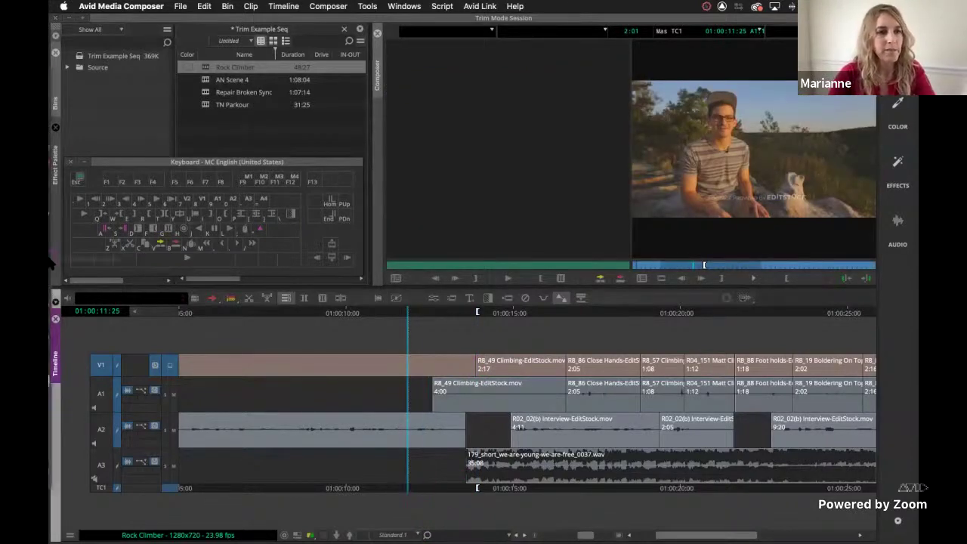
{"action": "left_click", "coordinate": [300, 215]}
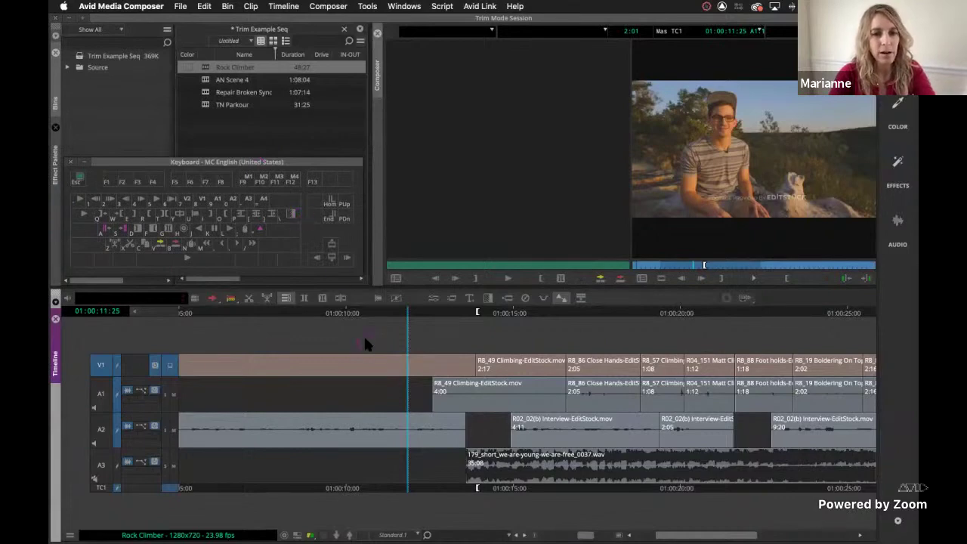
{"action": "left_click", "coordinate": [389, 396]}
{"action": "key", "text": "space"}
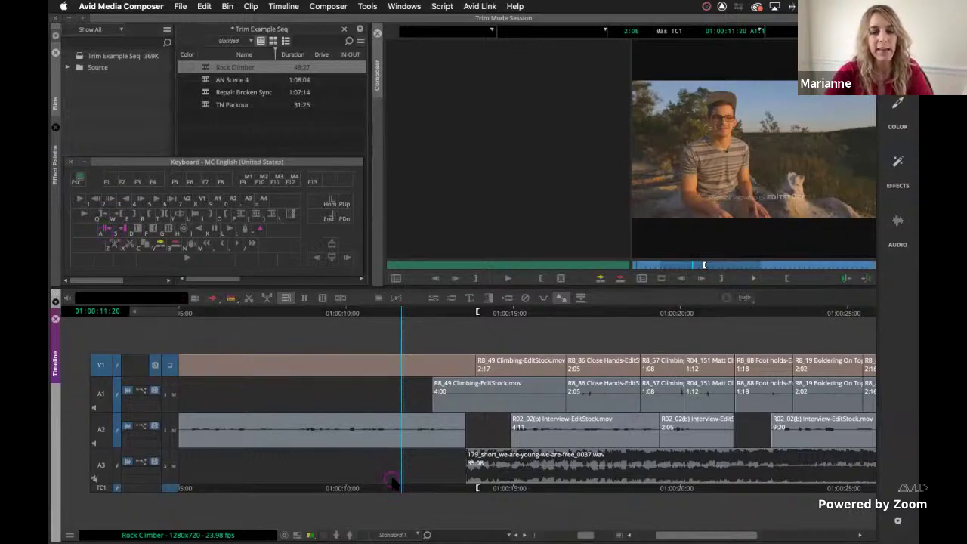
Step: Re-enter trim mode at the V1 cut into R8_49 Climbing, select the incoming side, and trim the clip's head forward a few frames
{"action": "key", "text": "u"}
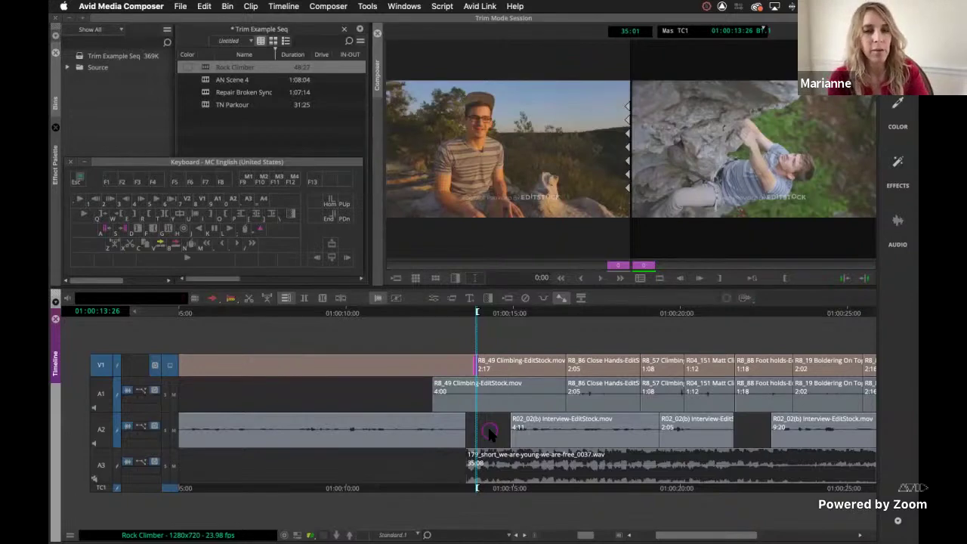
{"action": "left_click", "coordinate": [760, 150]}
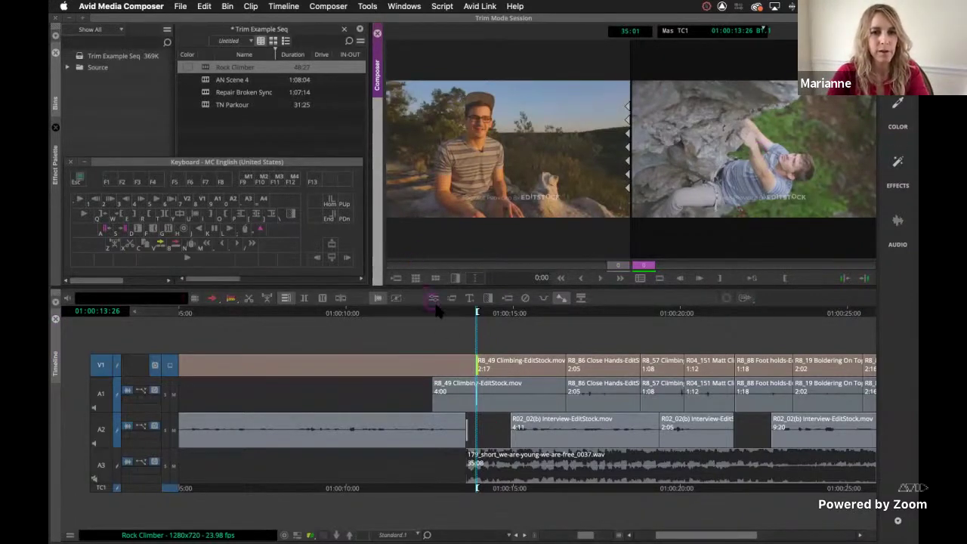
{"action": "left_click", "coordinate": [601, 278]}
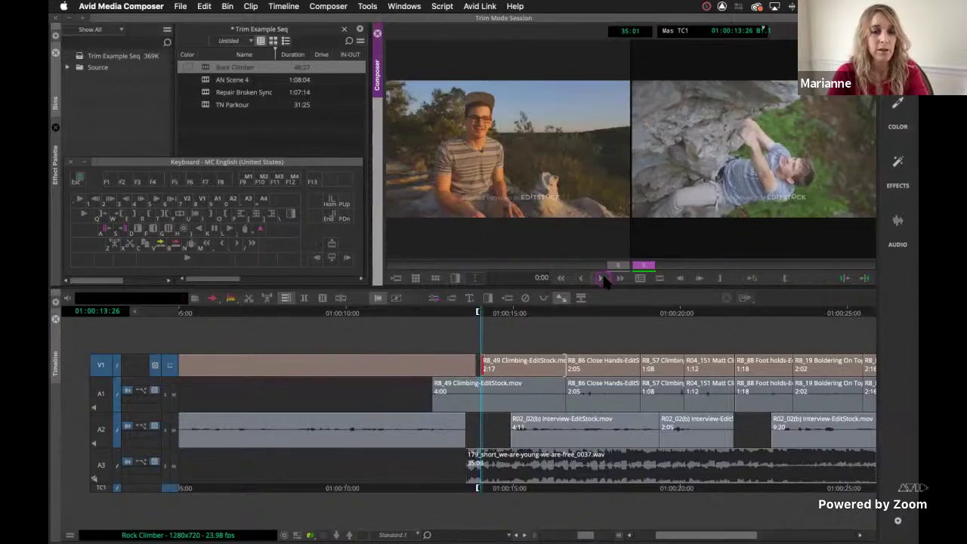